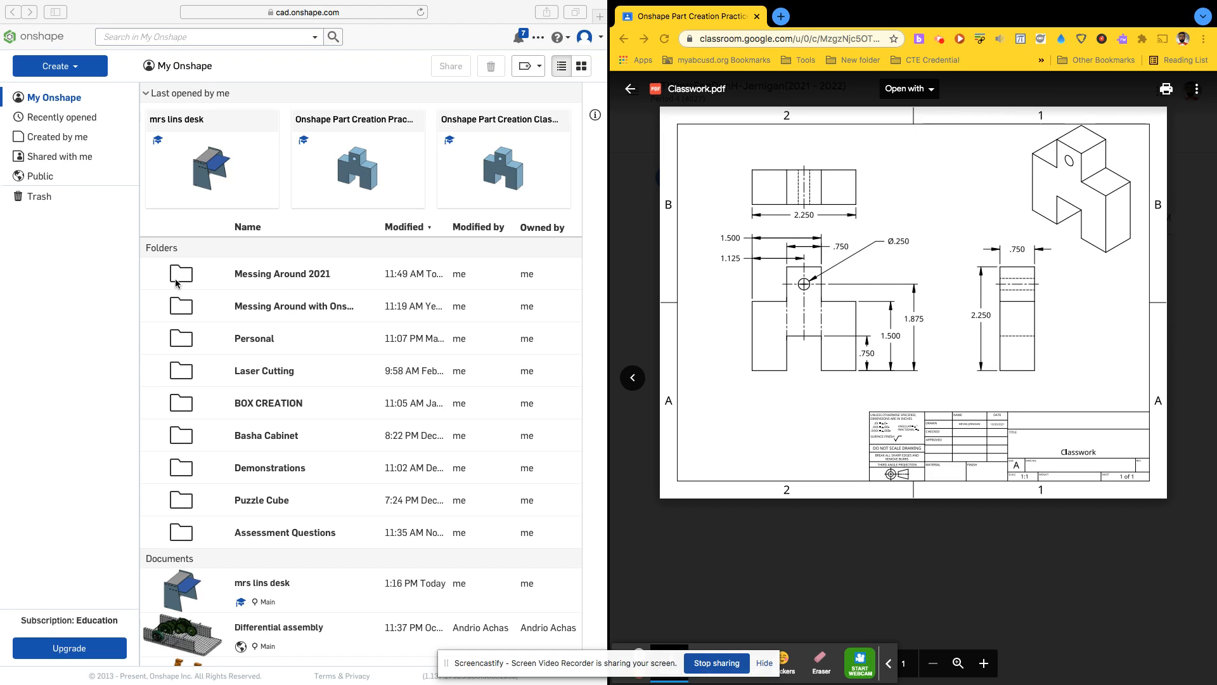
- Open the Messing Around 2021 folder and hide the screen-sharing notice
double_click(176, 282)
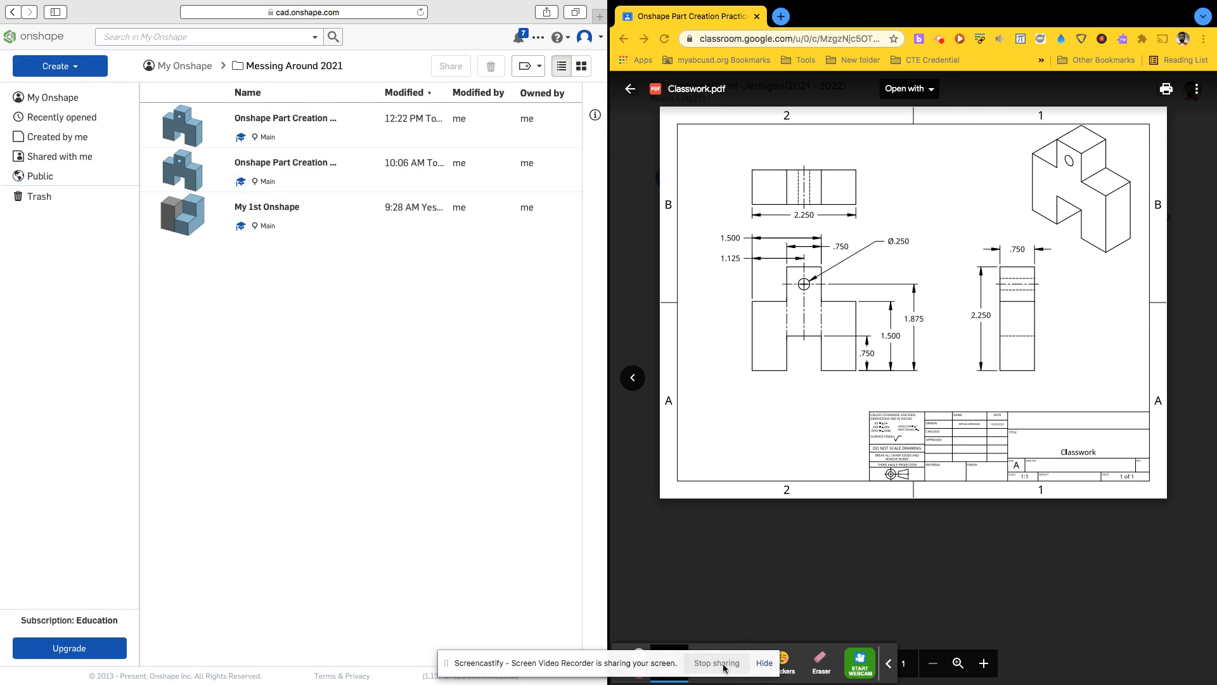
click(764, 663)
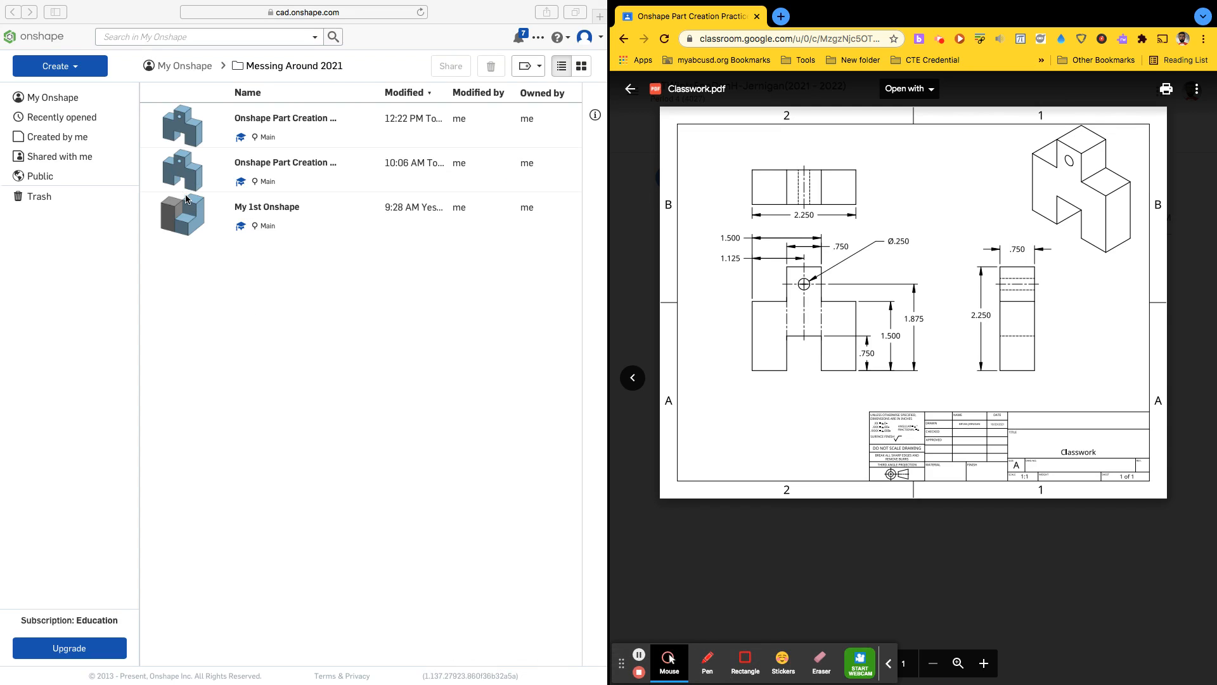
- Create a document named "Onshore Part Creation Practice - Classwork", closing the PDF preview to see the assignment title
click(71, 64)
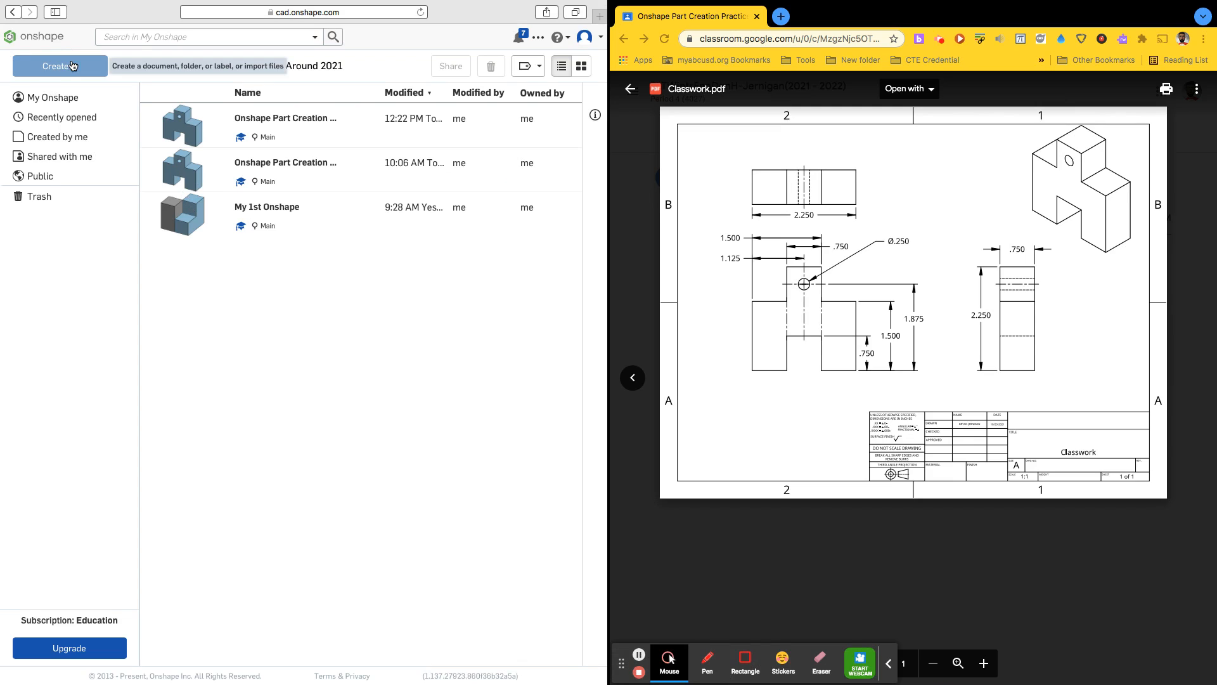
click(72, 69)
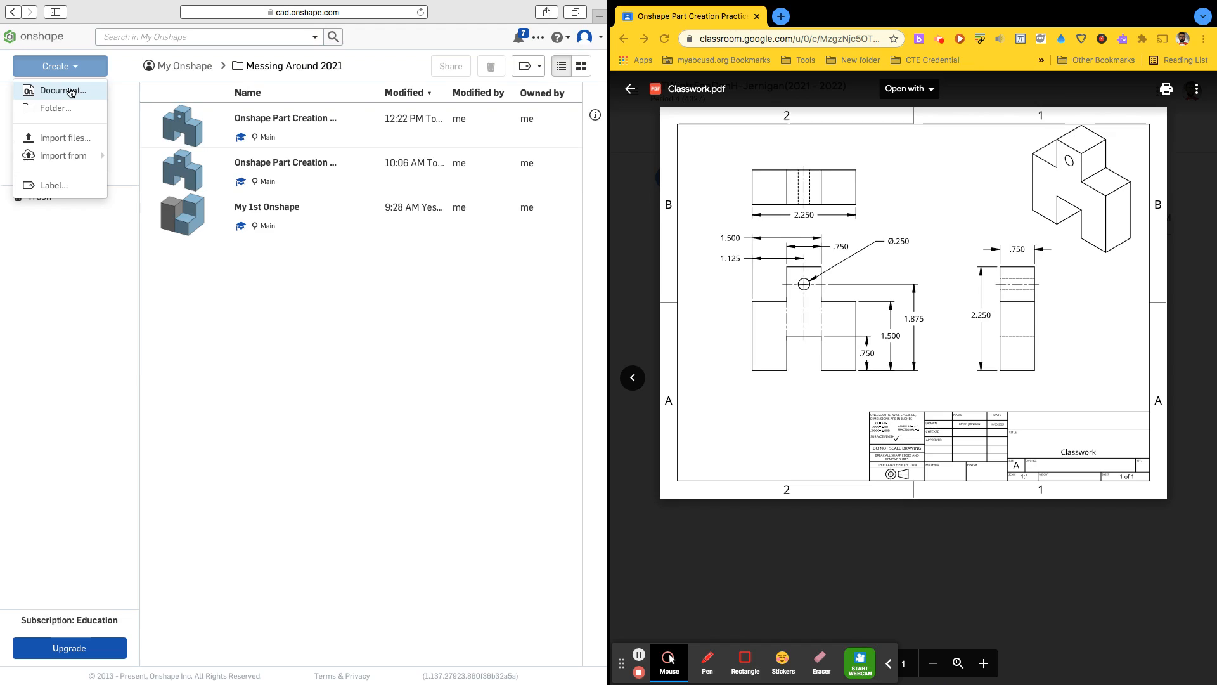
click(67, 90)
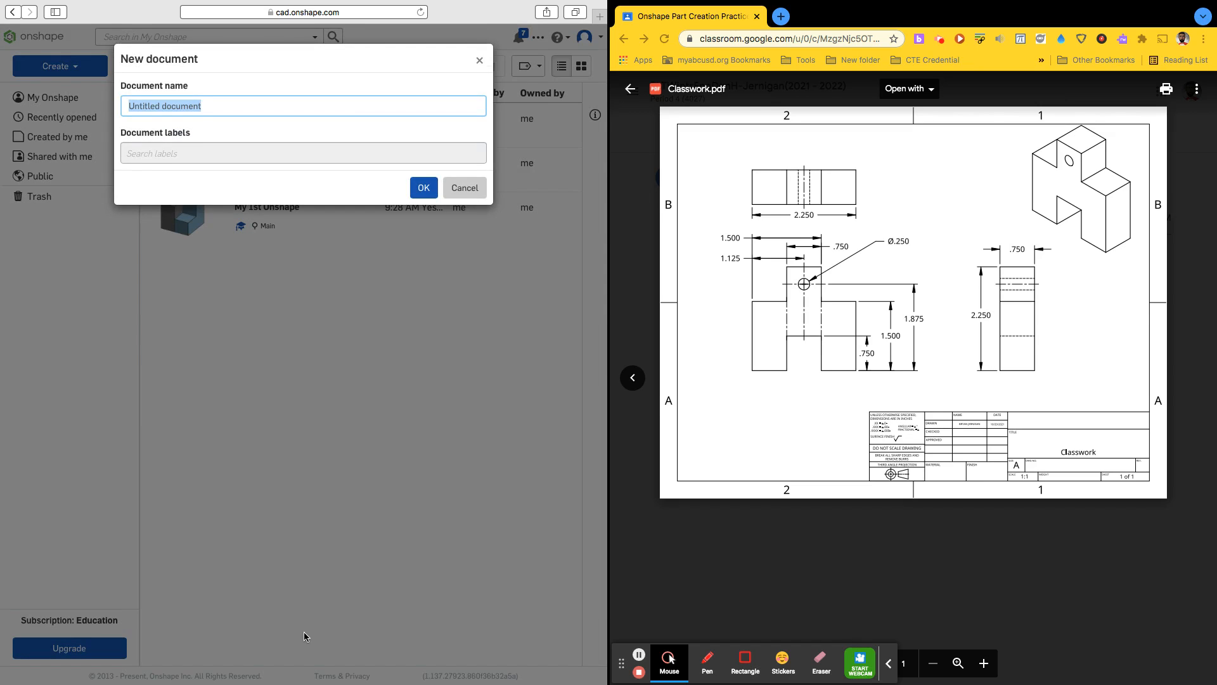
drag(328, 43, 360, 237)
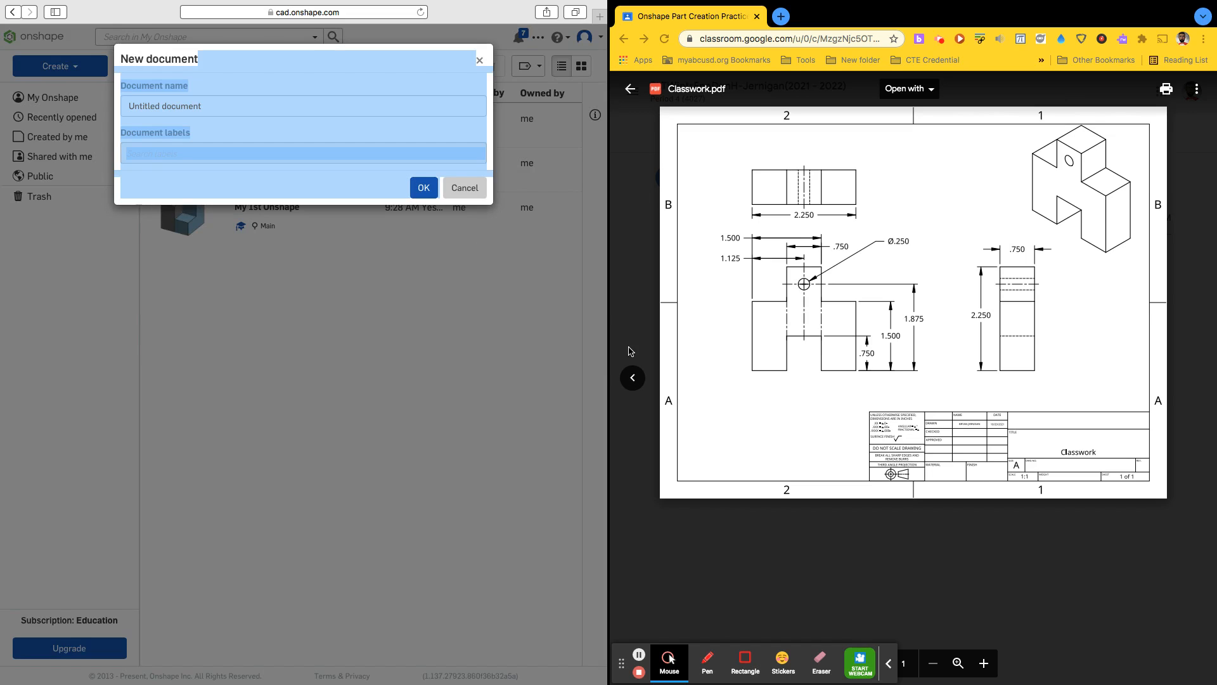
click(653, 354)
click(818, 570)
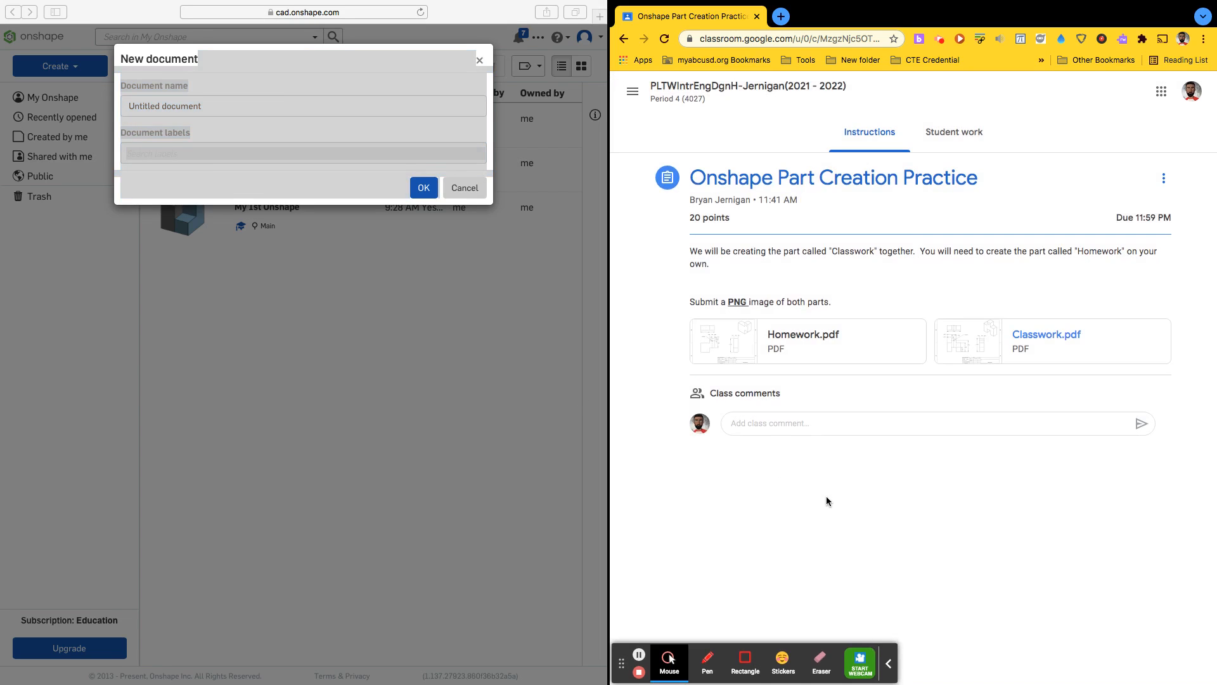
click(233, 127)
drag(231, 112, 154, 87)
text(0)
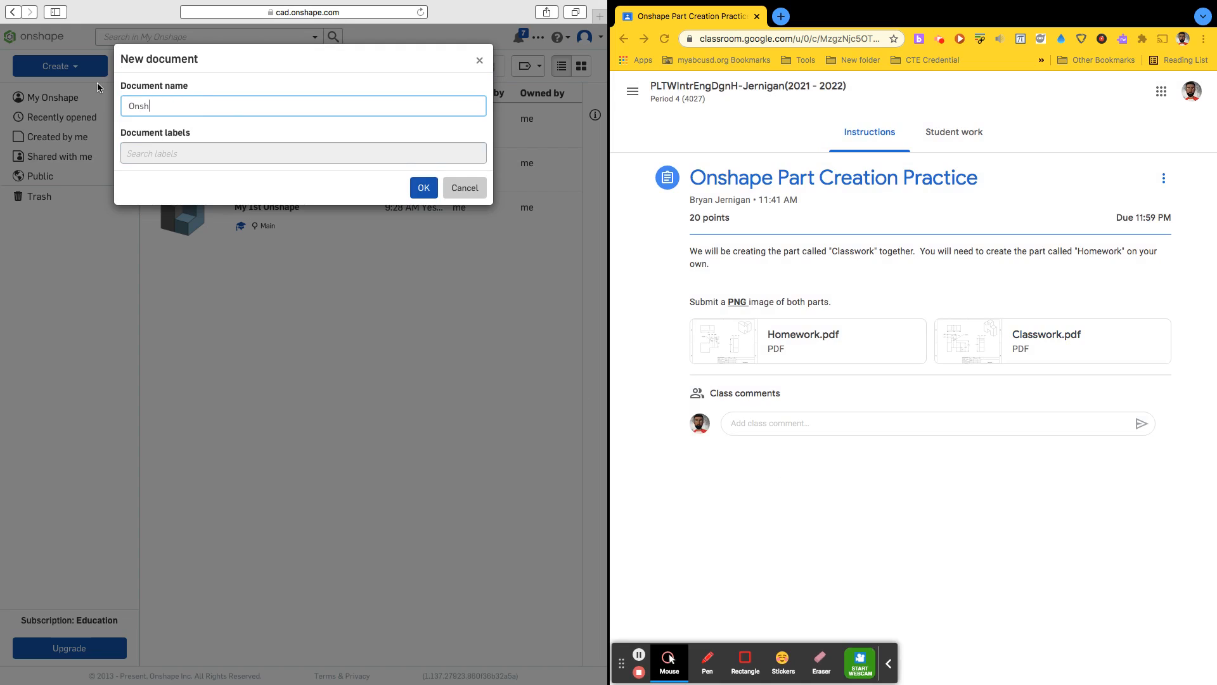
text(nshape Pa)
text(k)
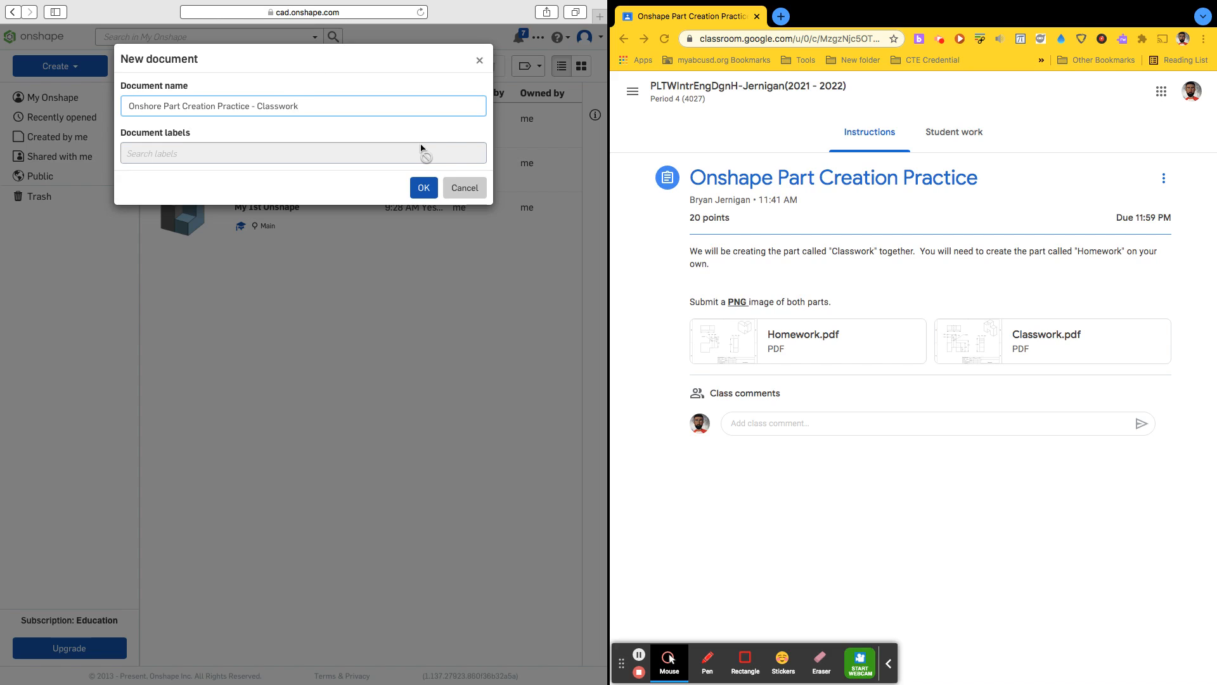
click(416, 189)
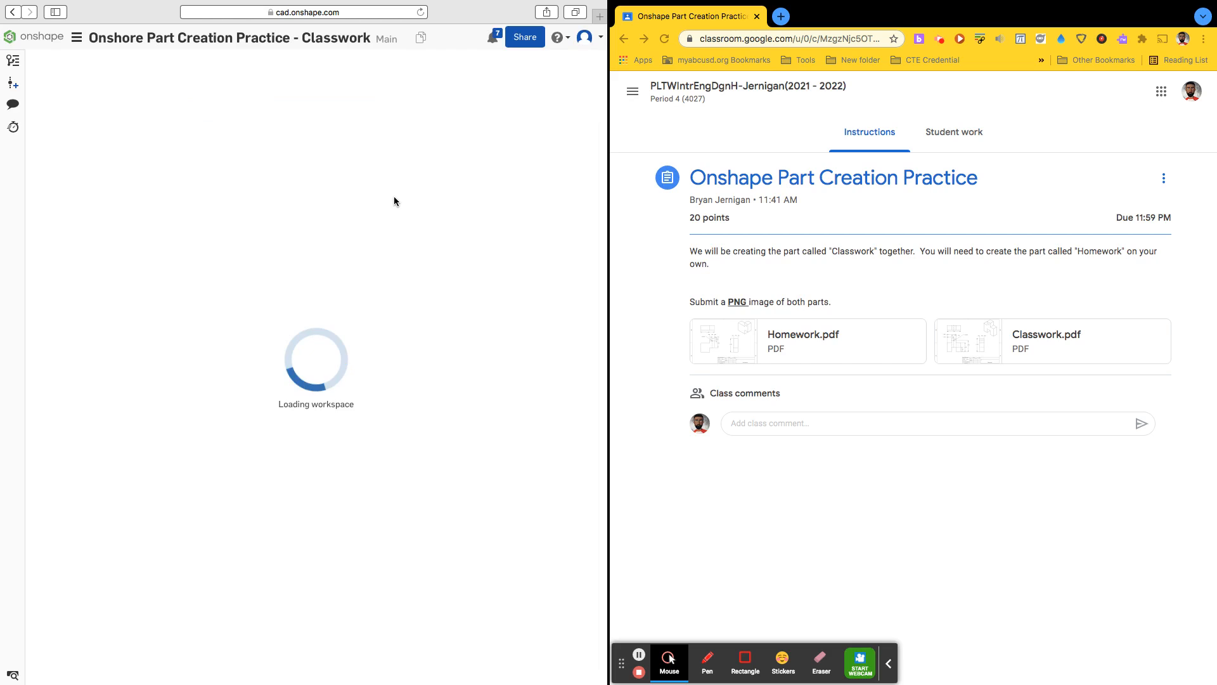
- Reopen the Classwork.pdf drawing for reference and start a new sketch on the Front plane
click(967, 336)
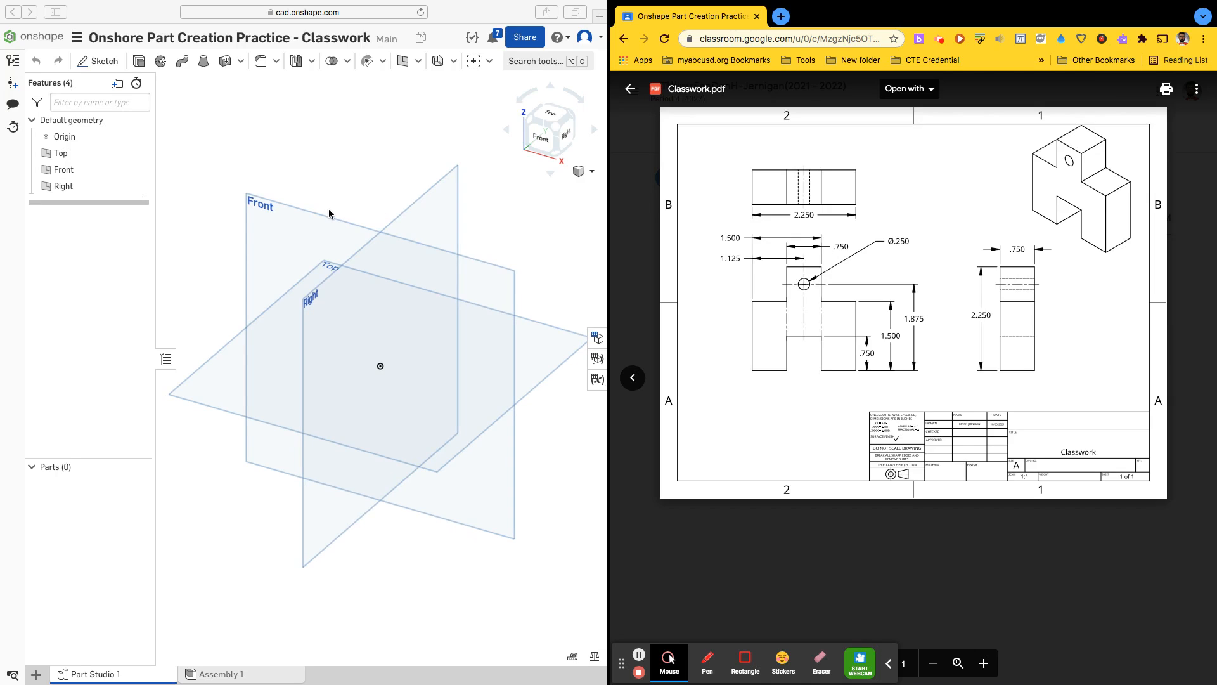
right_click(263, 211)
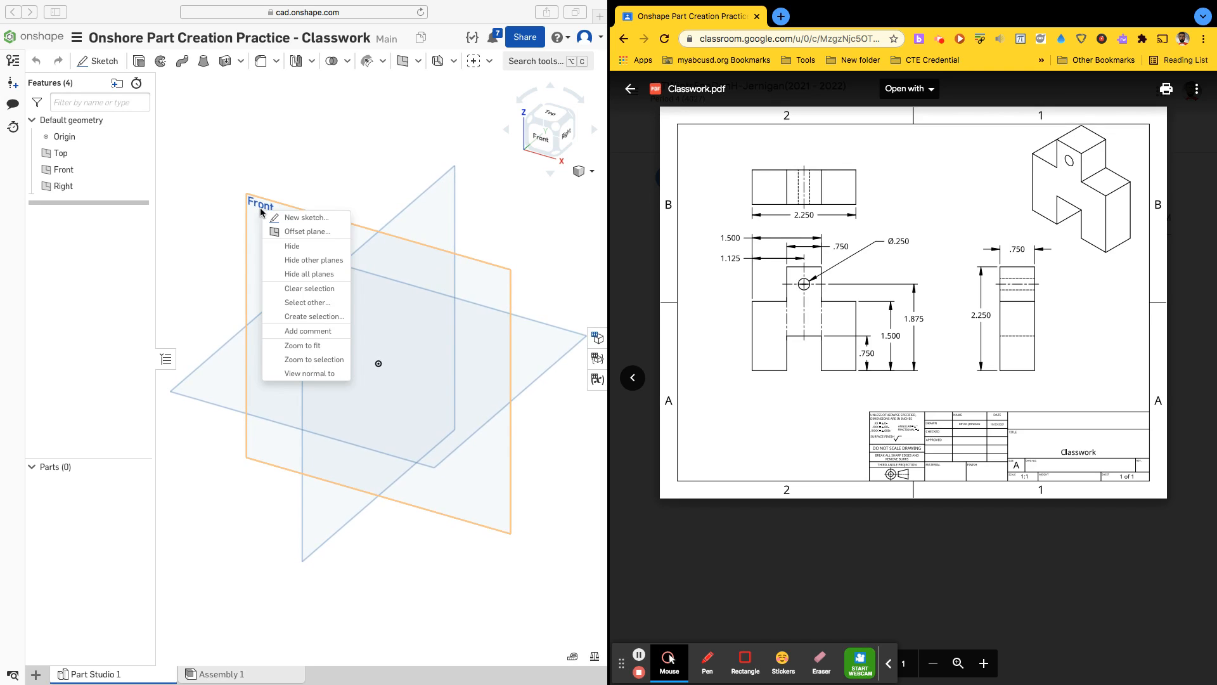
click(307, 219)
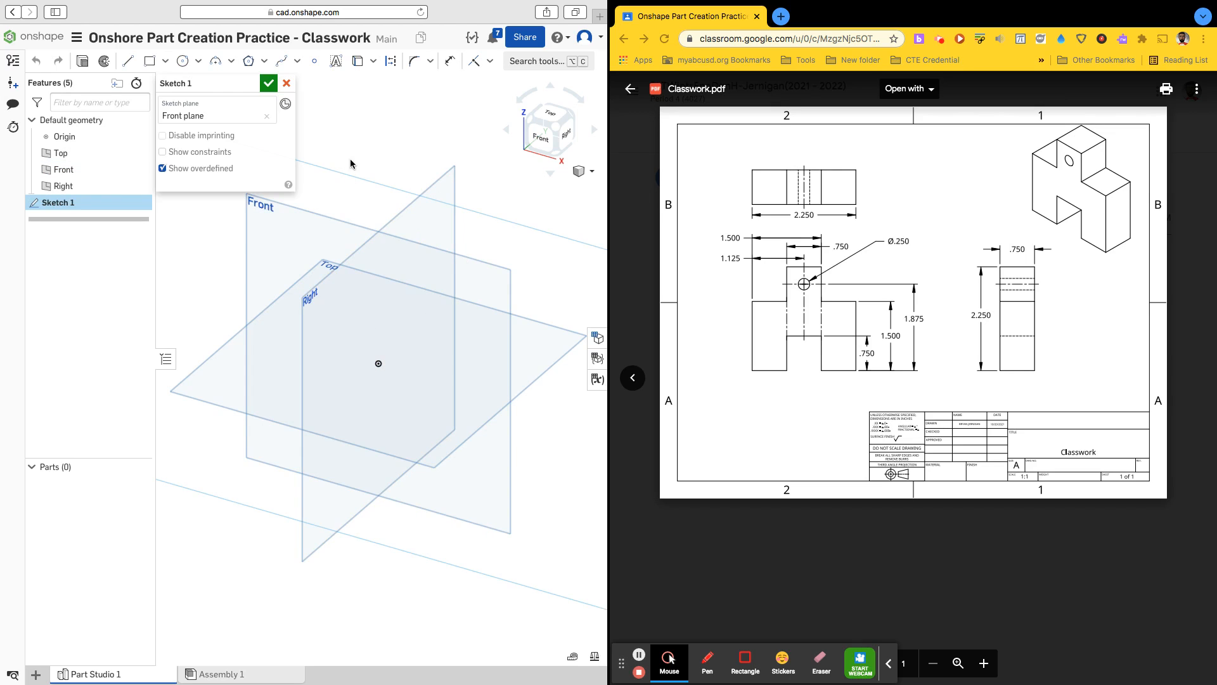
- Widen the modelling window with the sketch dialog moved aside, and view the sketch plane straight on with the default planes hidden
mouse_move(184, 85)
mouse_down()
mouse_move(187, 402)
mouse_move(119, 481)
mouse_move(40, 370)
mouse_up()
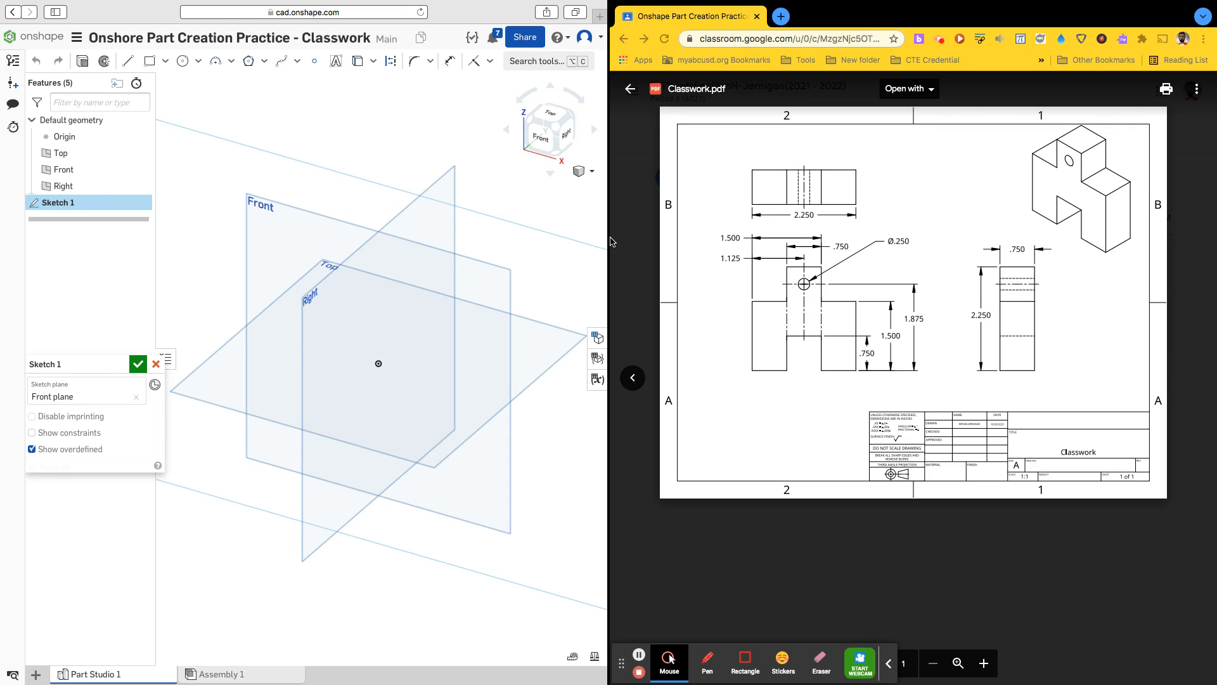
drag(608, 236, 793, 260)
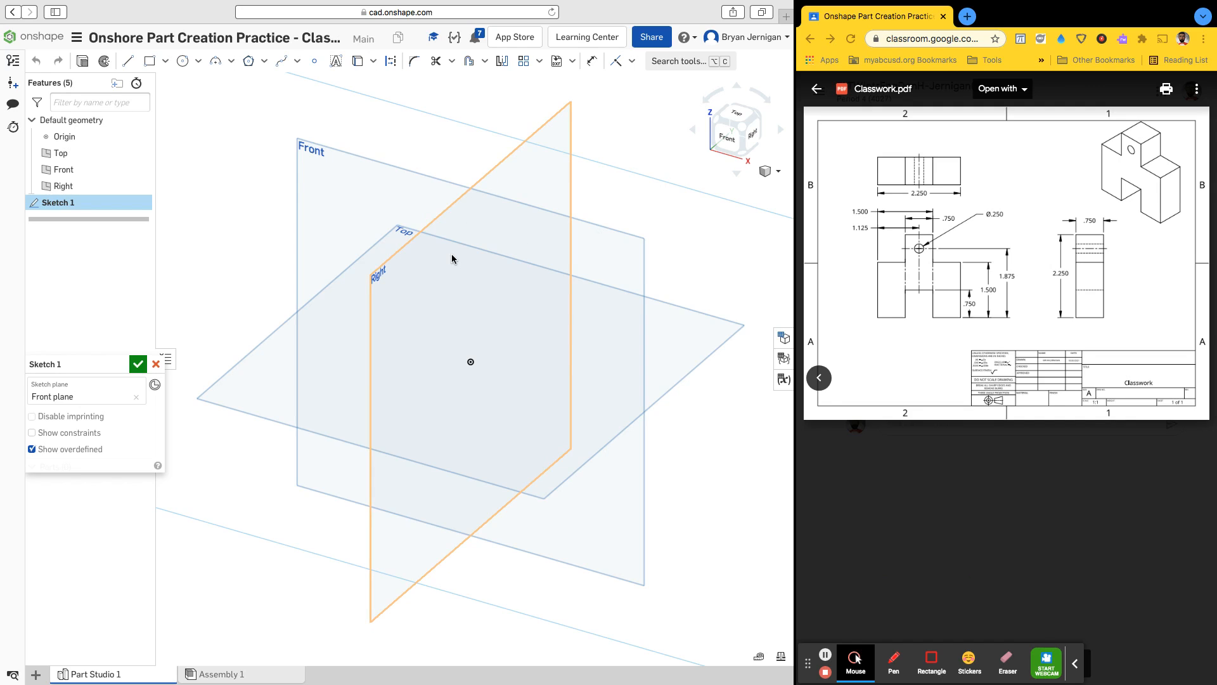
key(n)
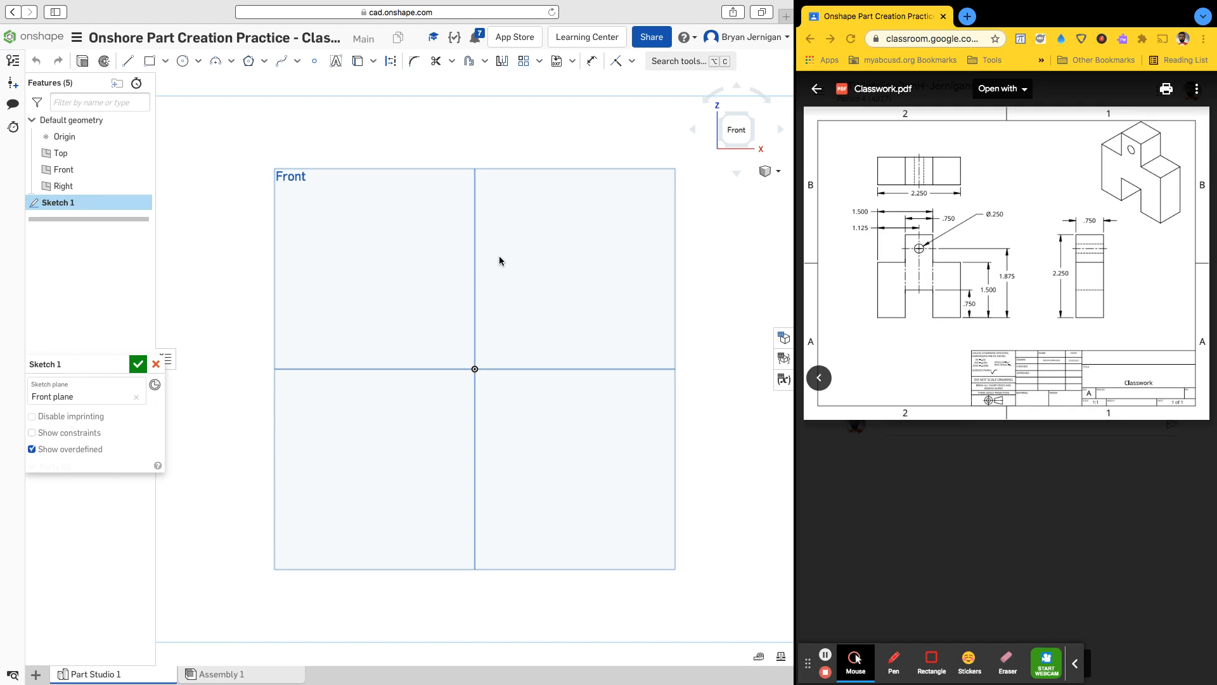
key(p)
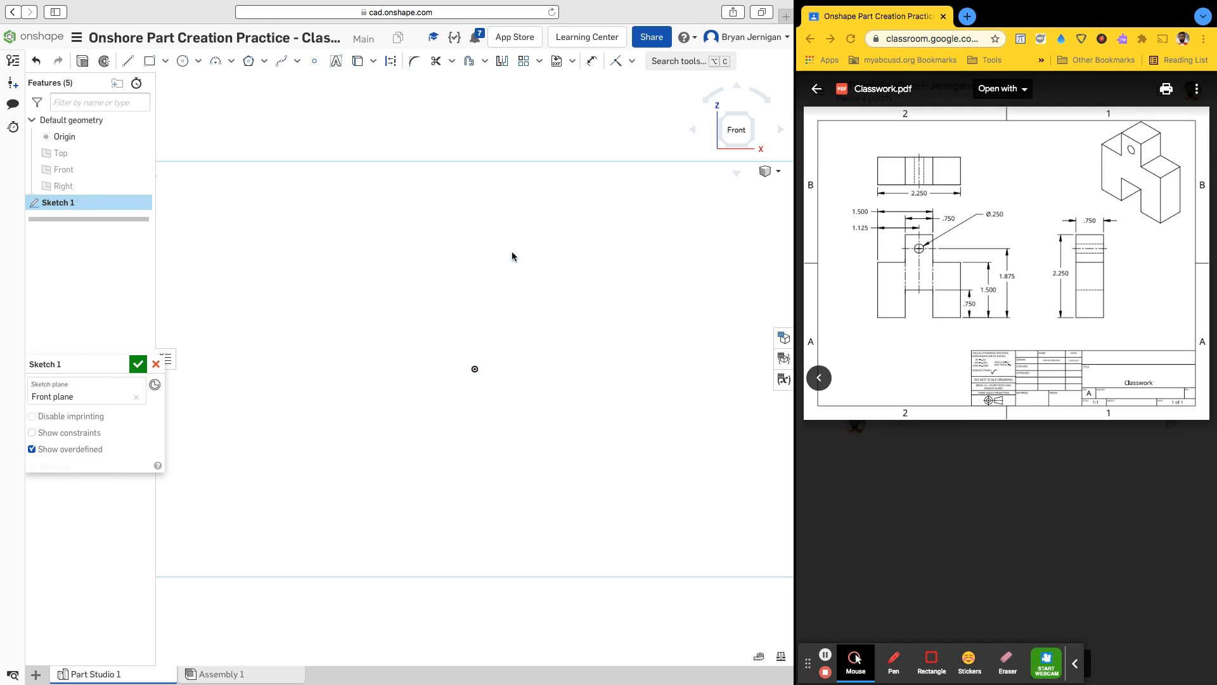
key(f)
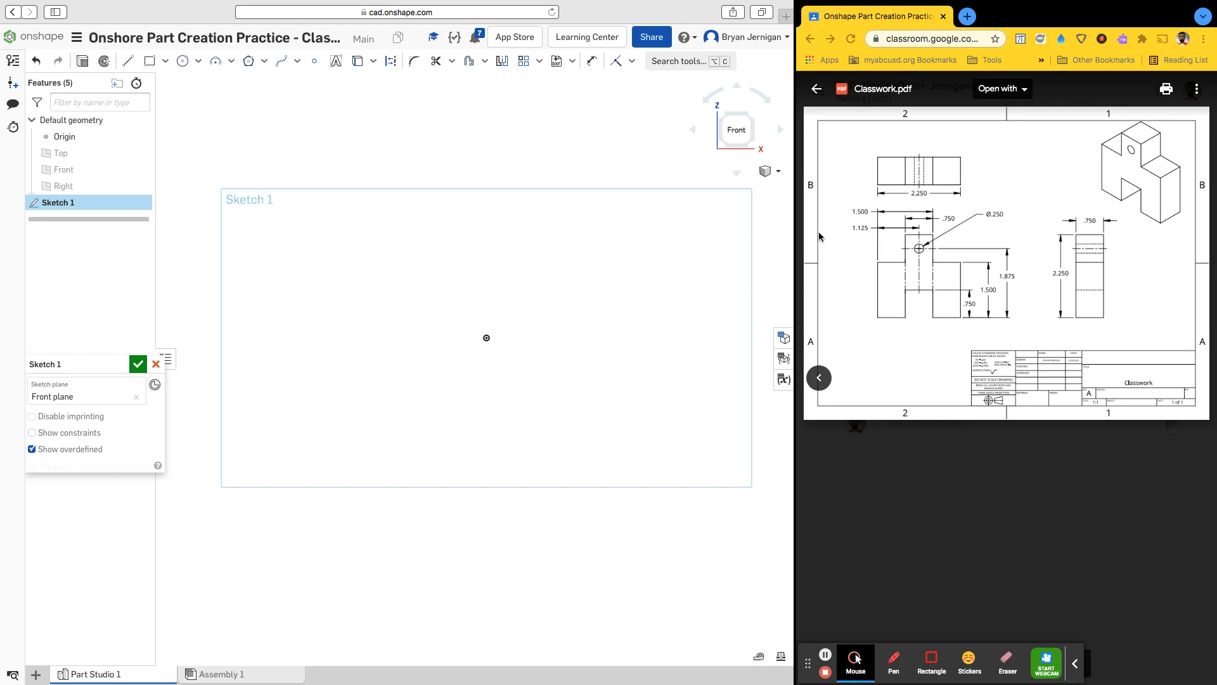
- Draw the upper outline from the origin with connected lines: left side about 1.48 in tall, two shoulders, and a central tab about 0.75 by 0.83 in
click(127, 61)
click(486, 338)
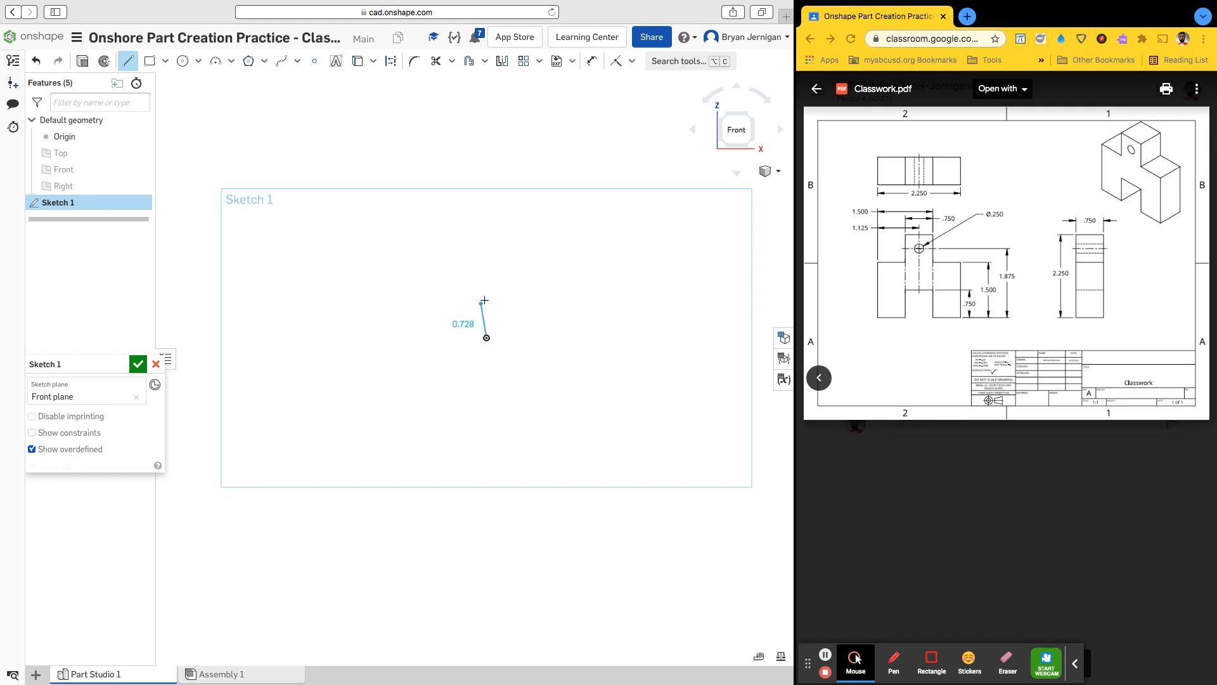
click(486, 267)
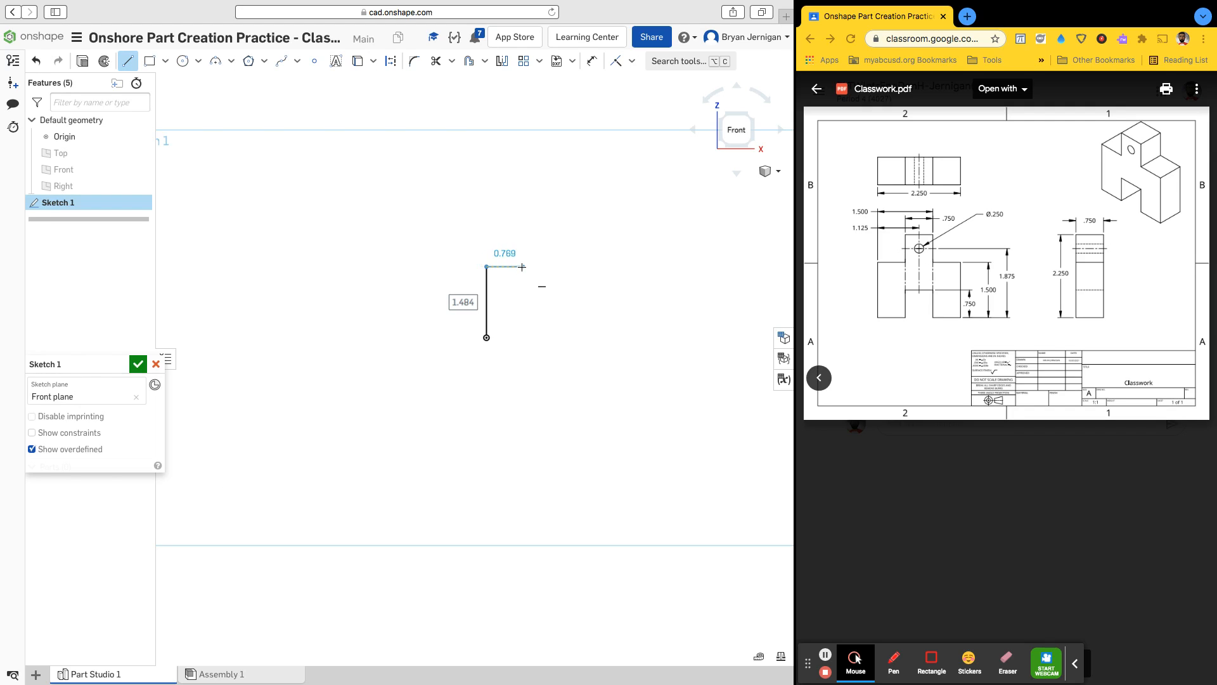
click(521, 267)
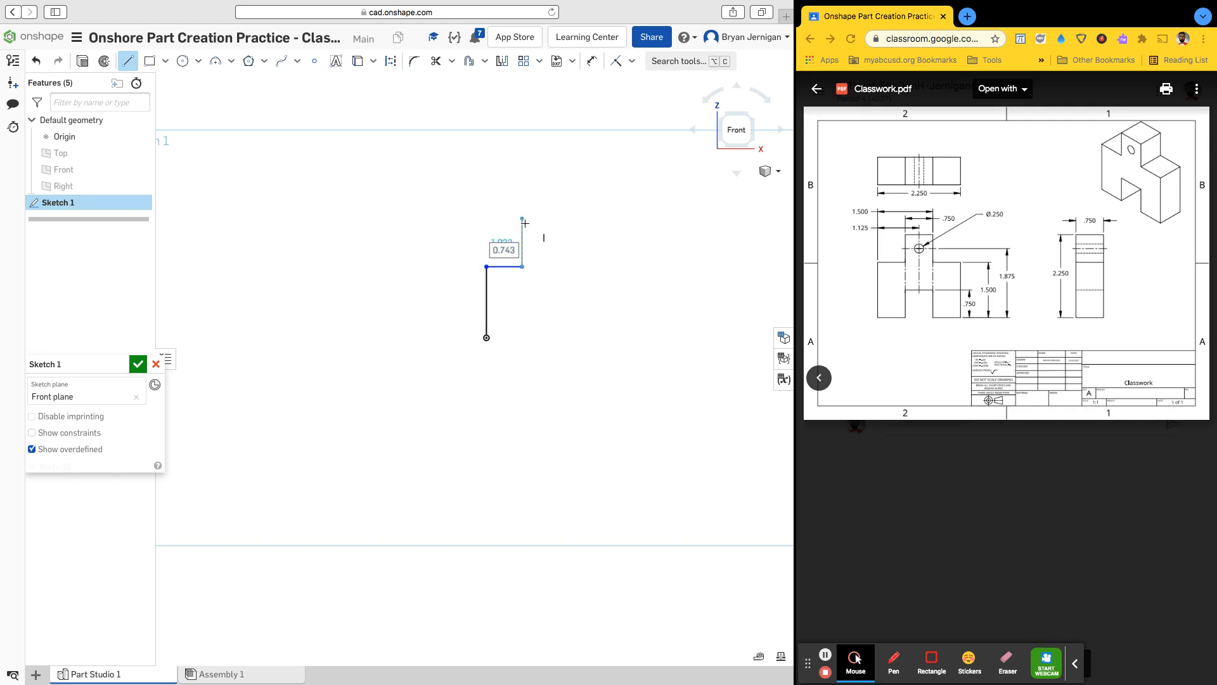
click(523, 226)
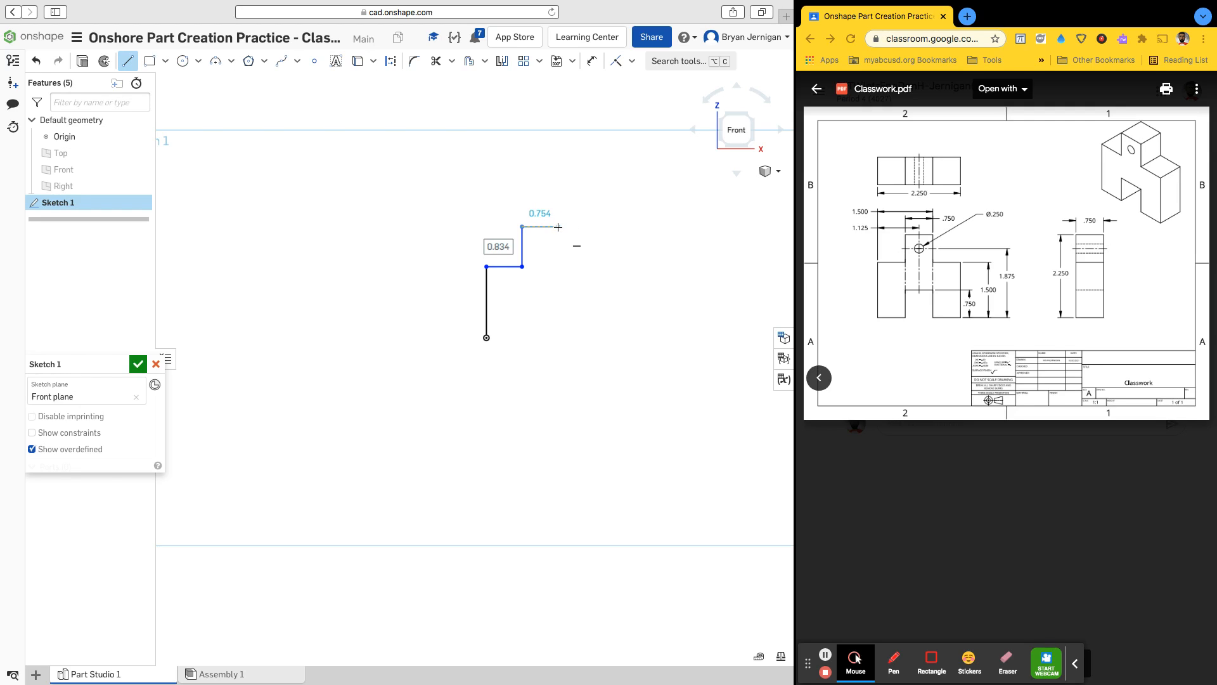
click(558, 226)
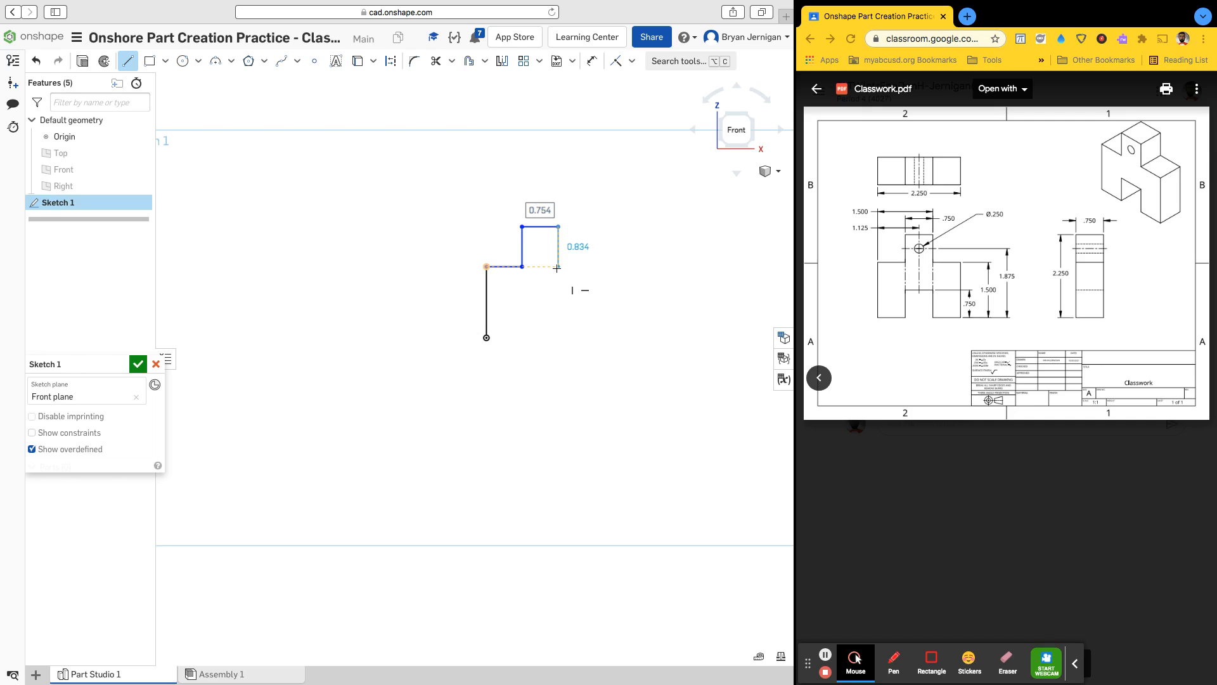
click(558, 266)
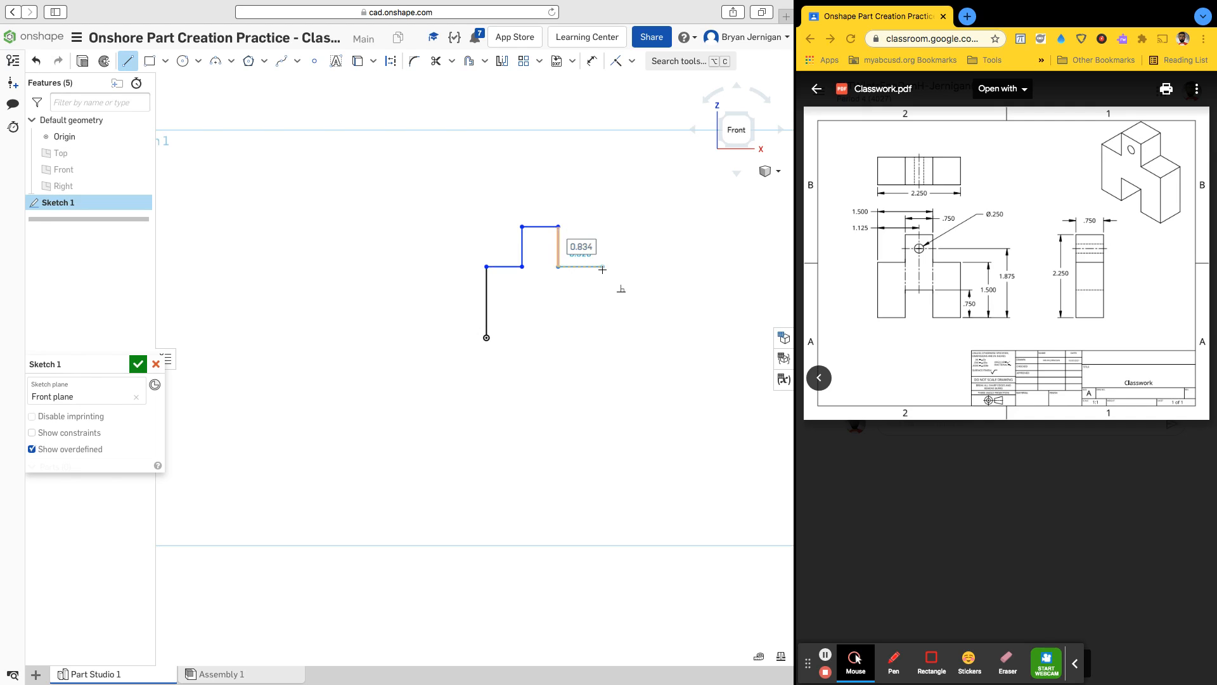
click(596, 266)
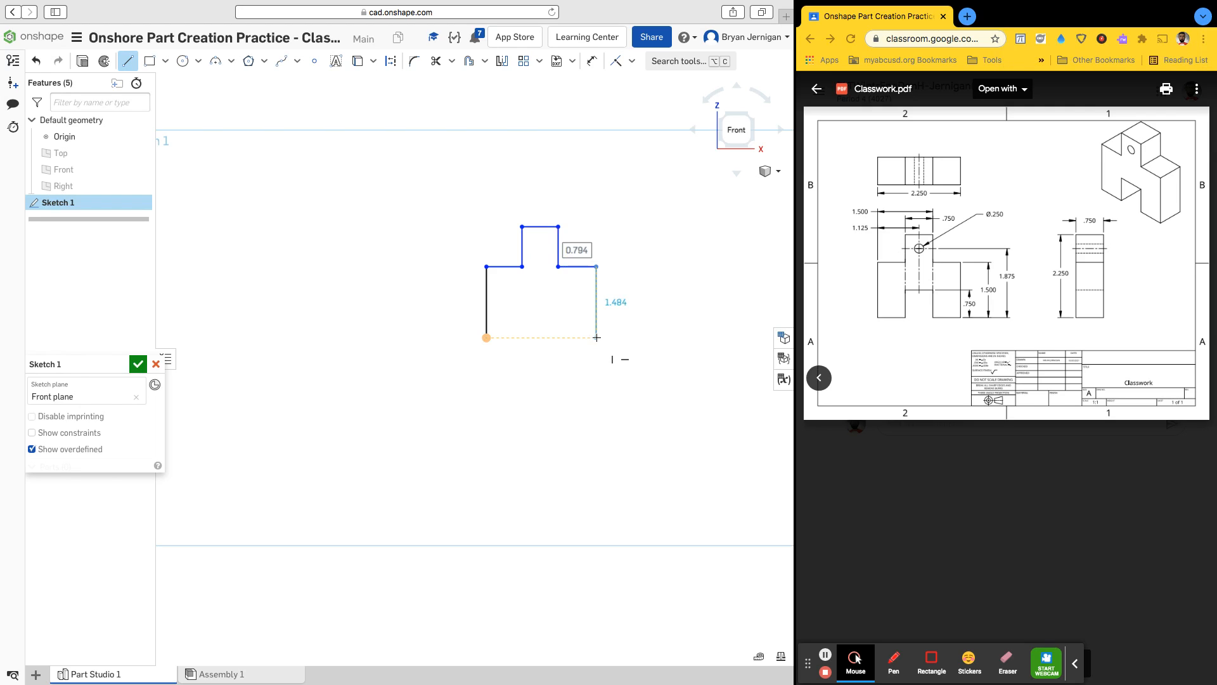
- Continue the outline down the right side and around a central bottom notch about 0.75 in wide, closing it at the origin
click(597, 337)
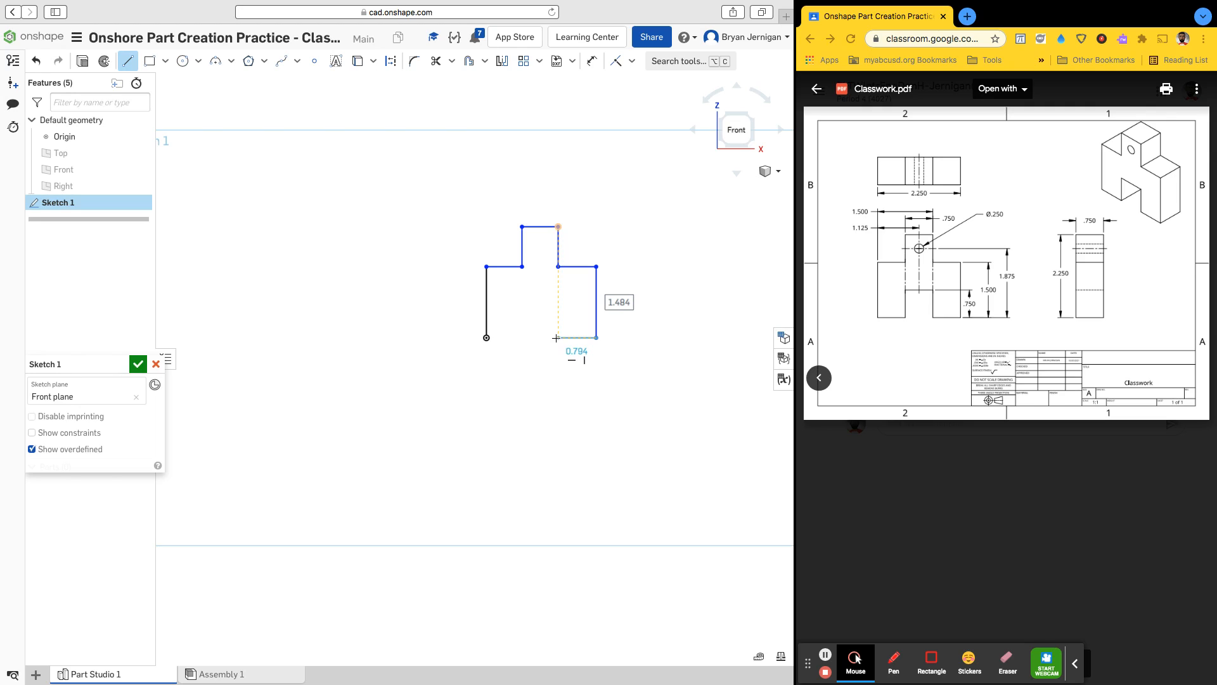
click(557, 337)
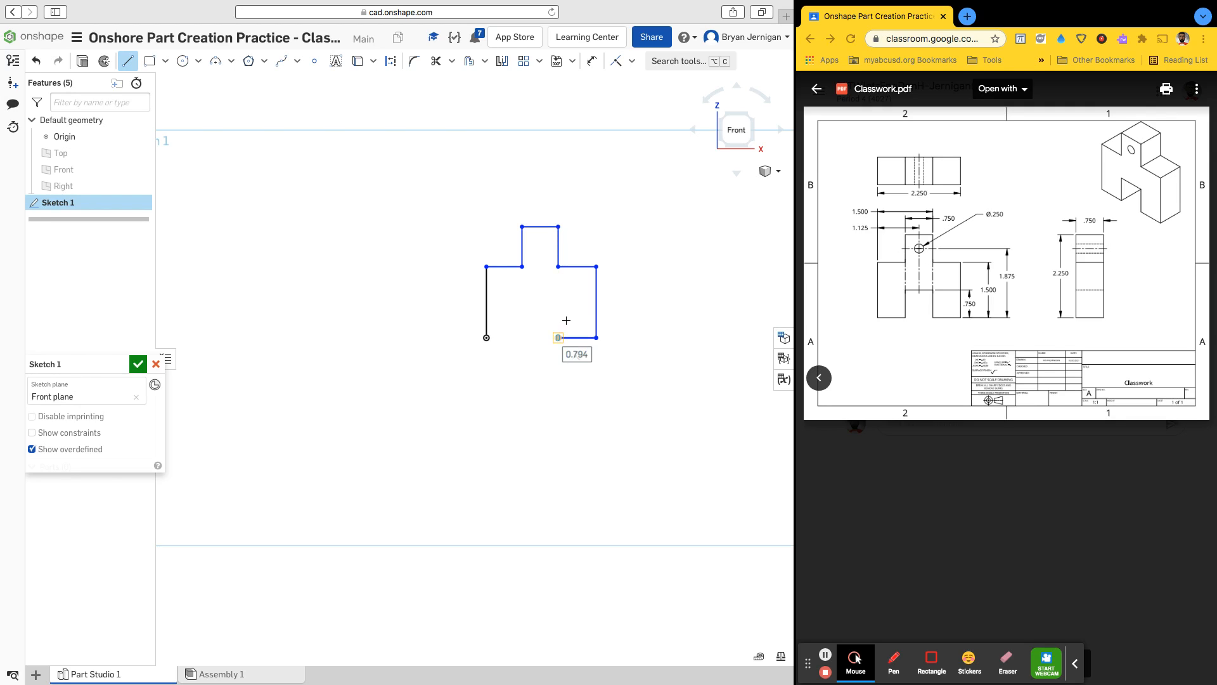
click(558, 301)
click(522, 301)
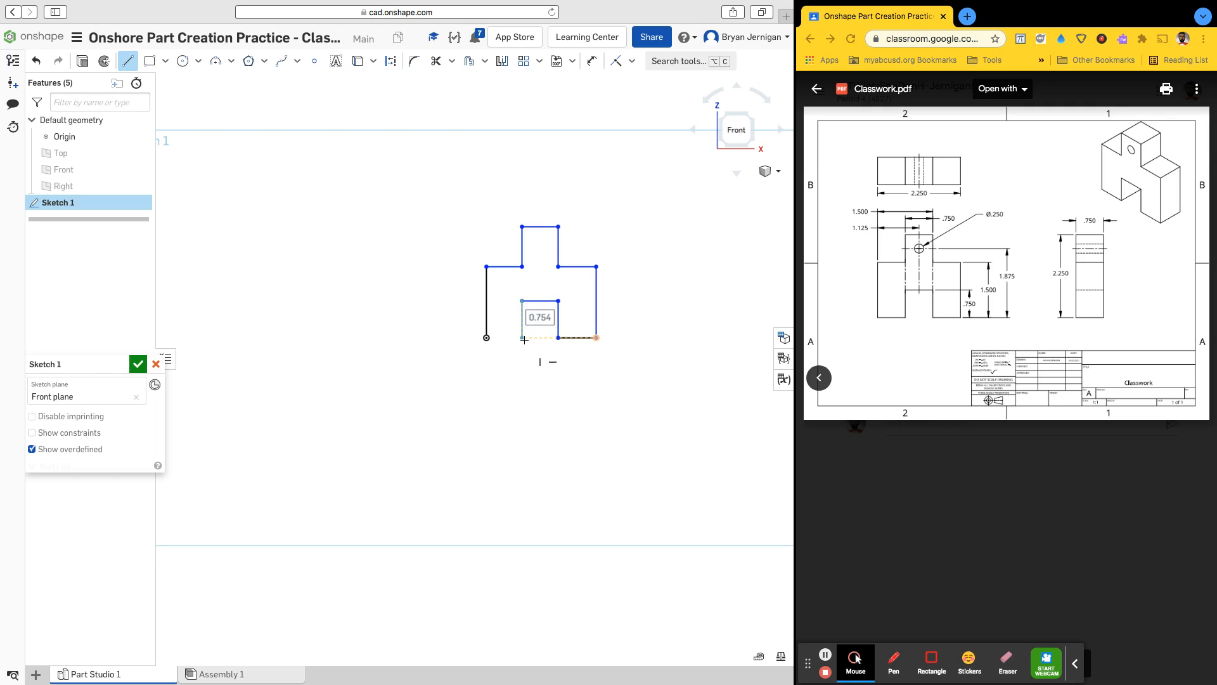
click(522, 338)
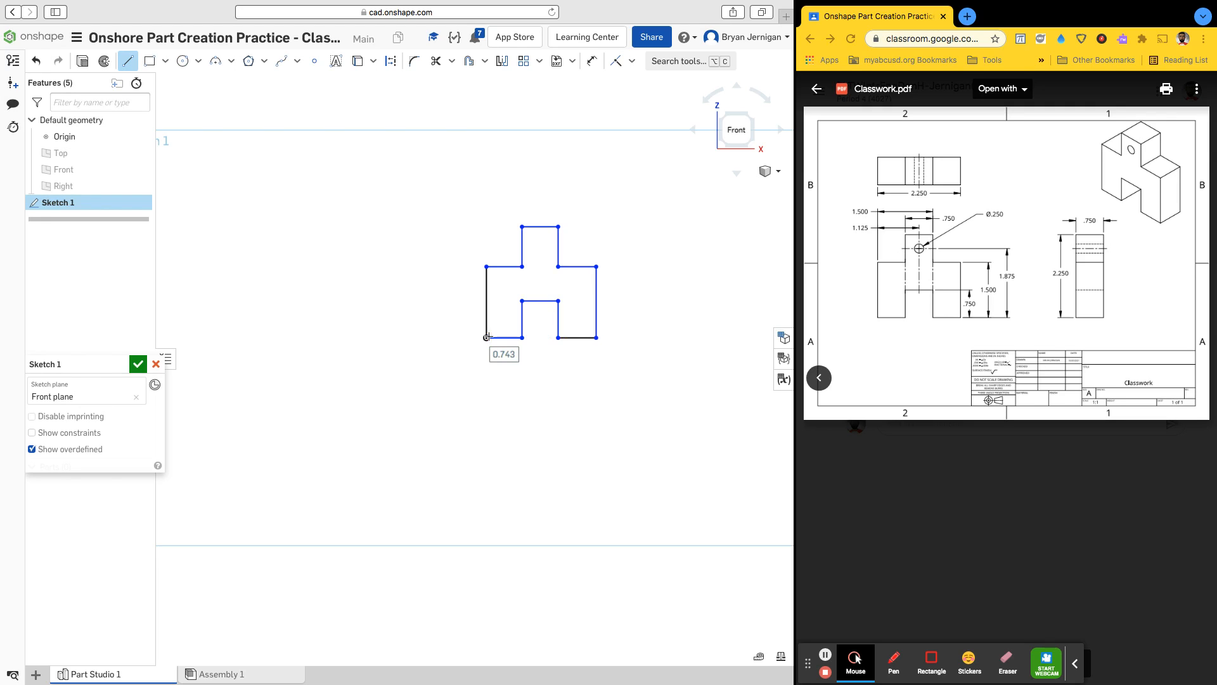
click(487, 337)
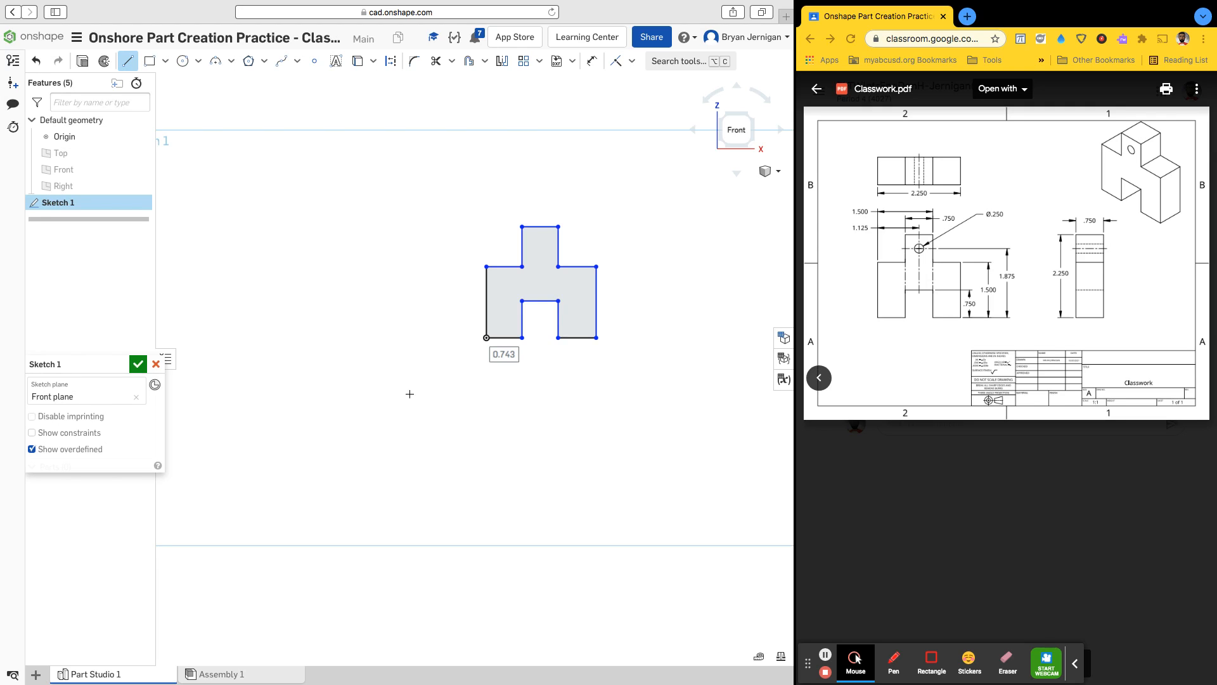
right_click(409, 393)
click(422, 402)
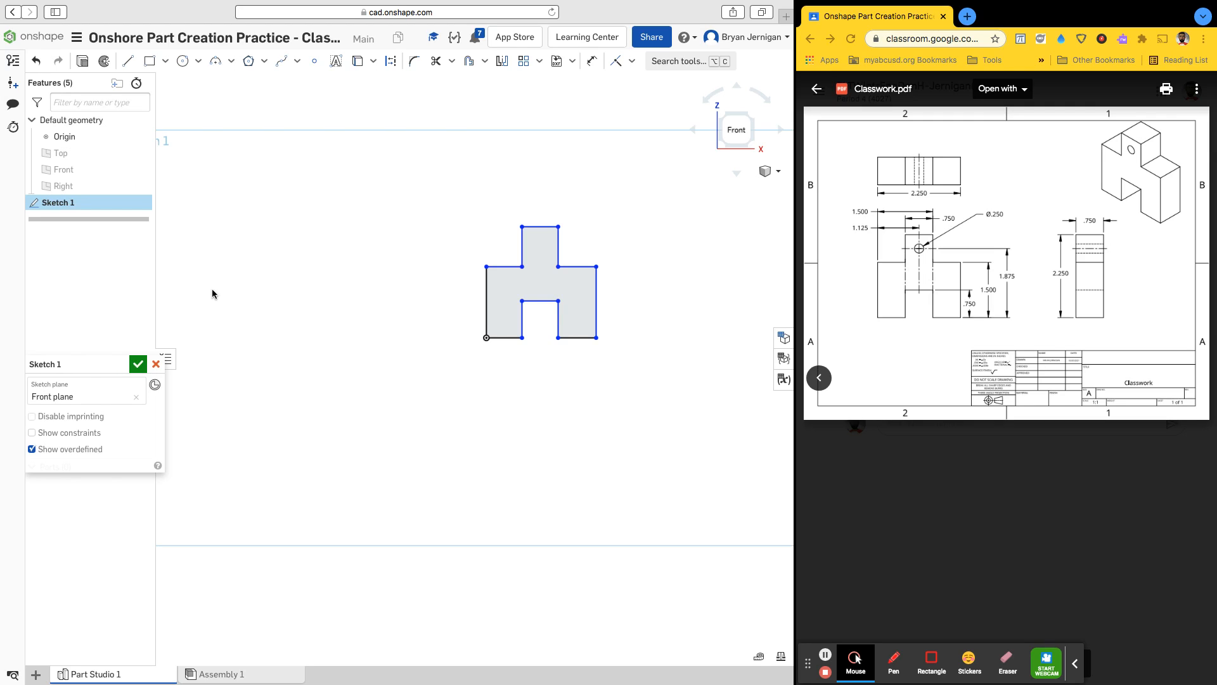
- Dimension the profile's overall width between its outer vertical sides as 2.225 in
scroll(237, 294, down, 1)
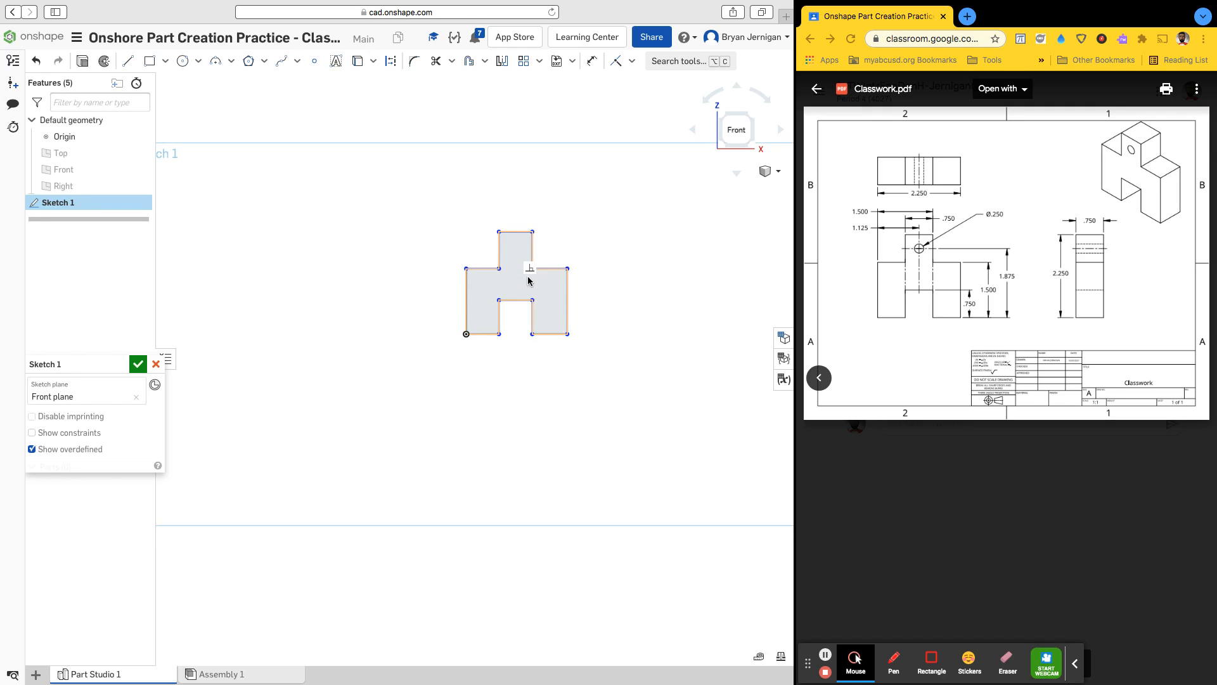
scroll(594, 246, down, 1)
scroll(593, 247, up, 3)
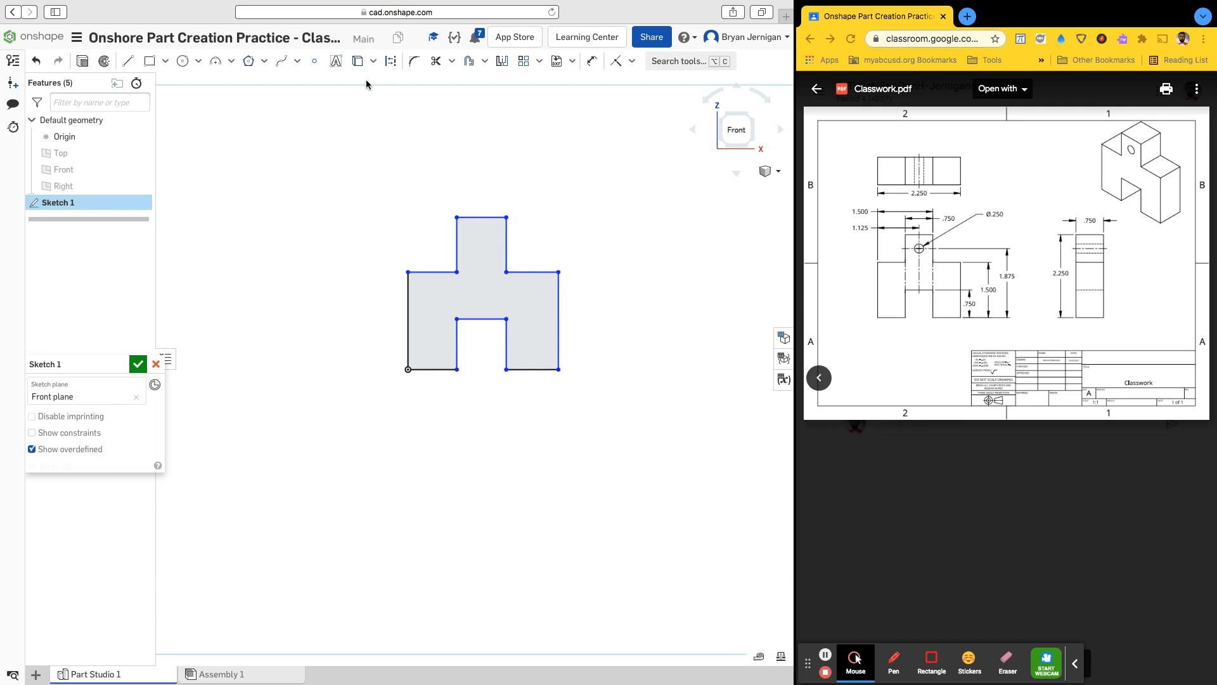
scroll(529, 79, down, 1)
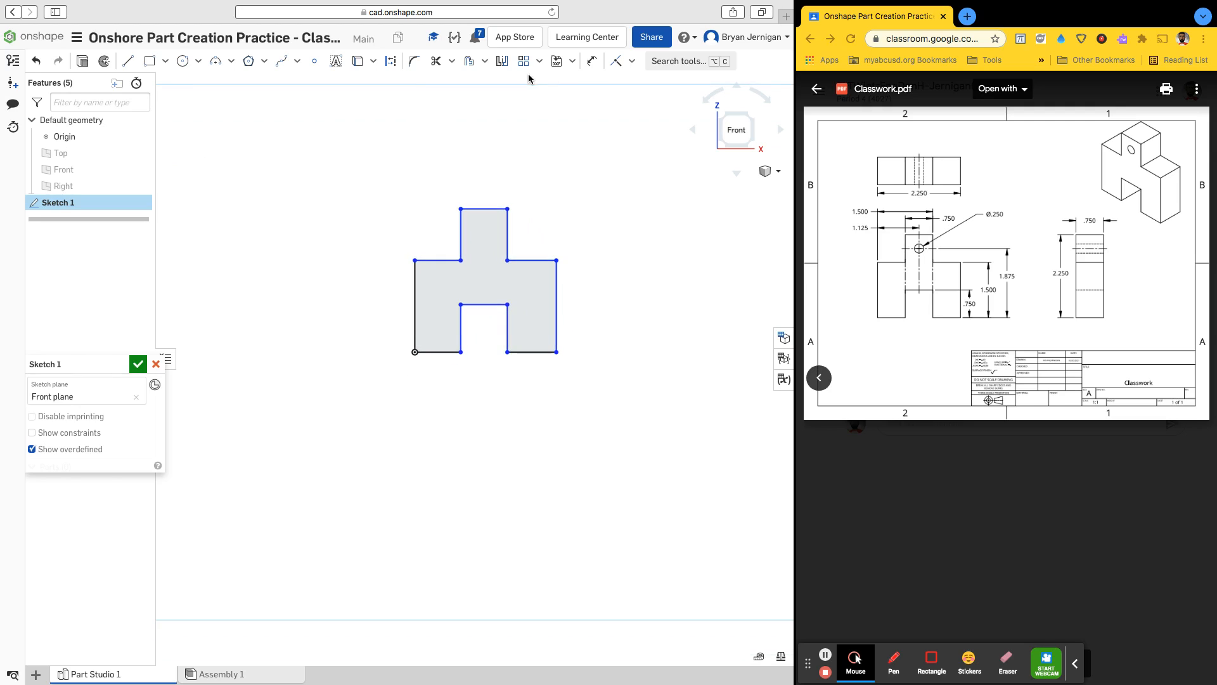
click(596, 66)
click(414, 296)
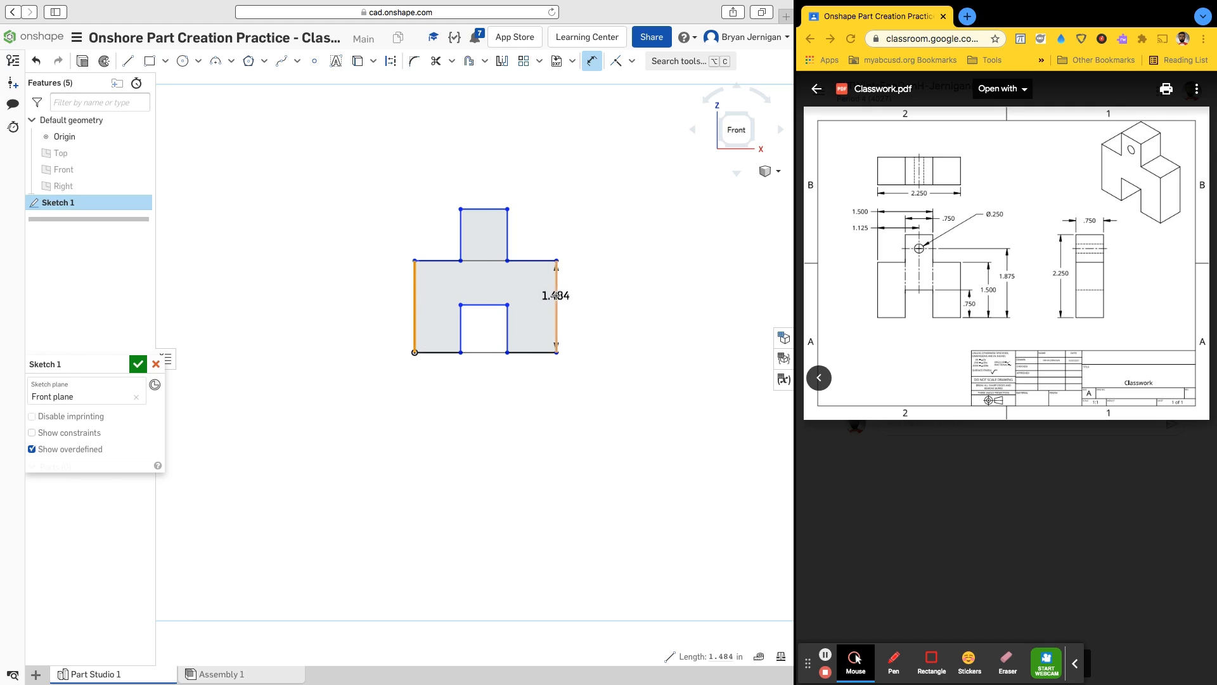
click(556, 295)
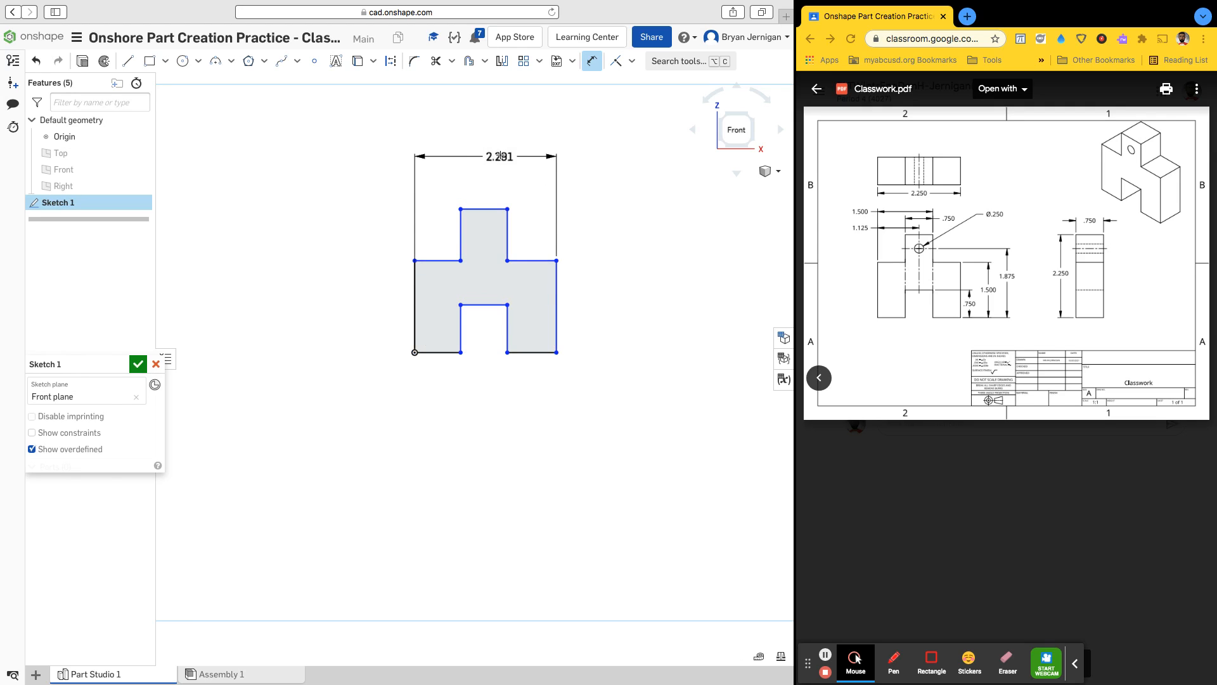
click(491, 150)
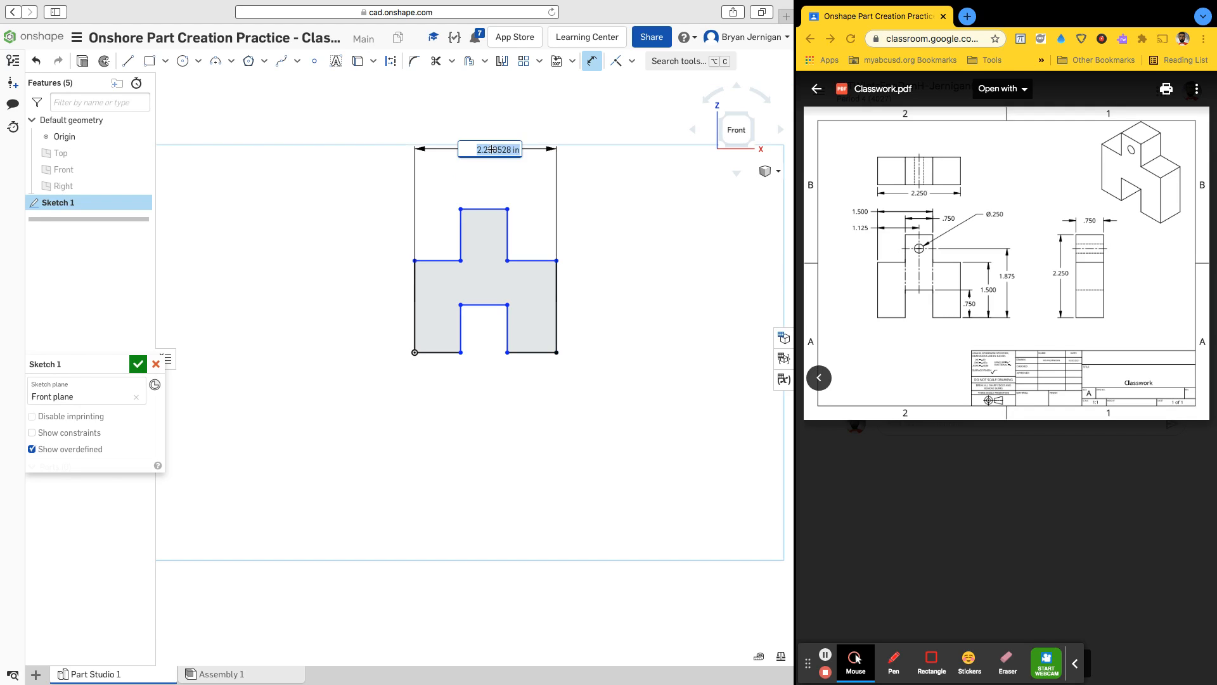
text(2.225)
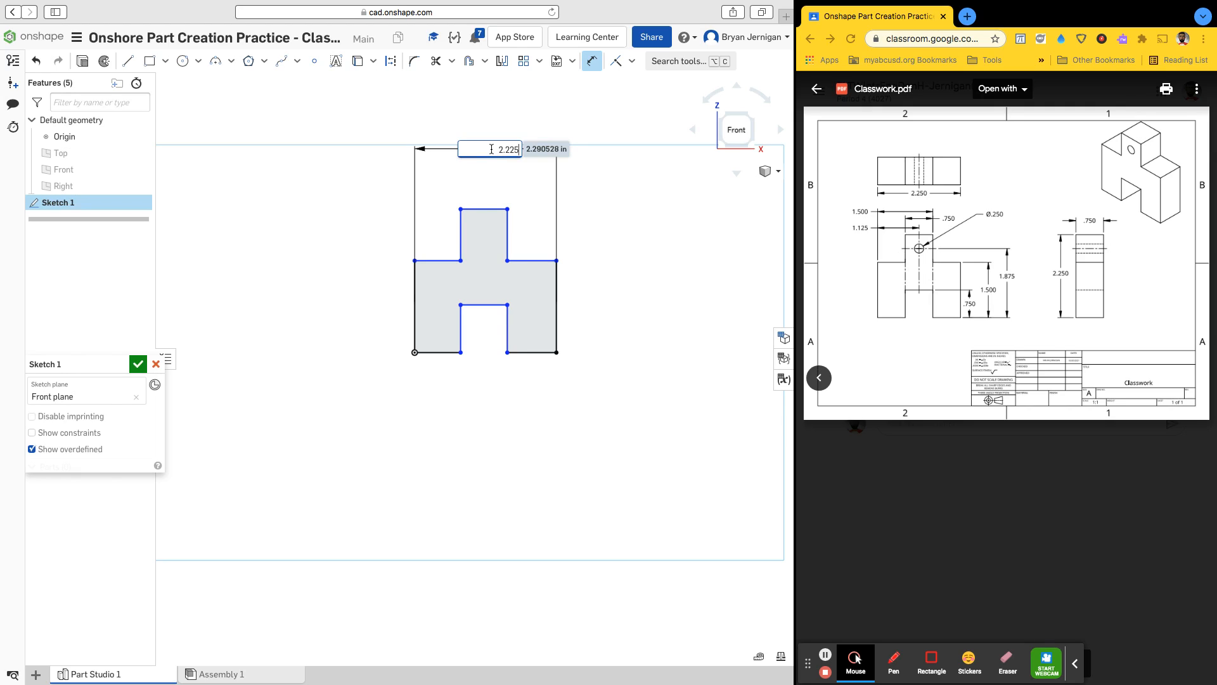
key(Return)
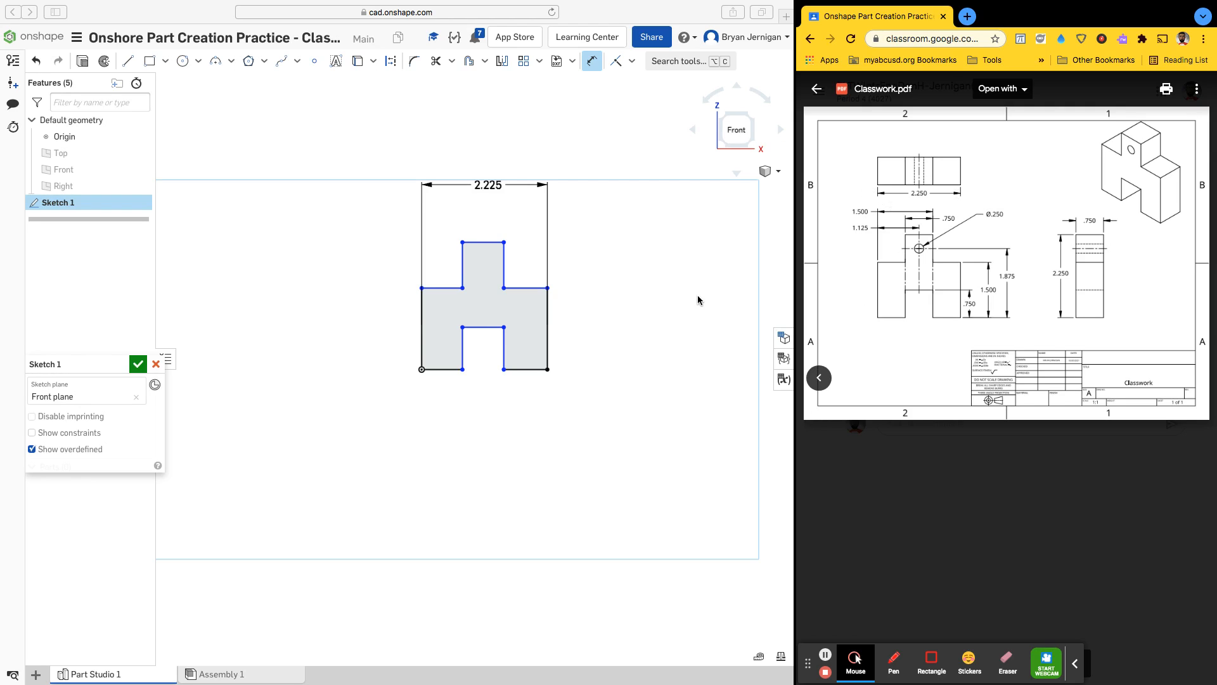
- Delete the overall width dimension above the profile
click(671, 274)
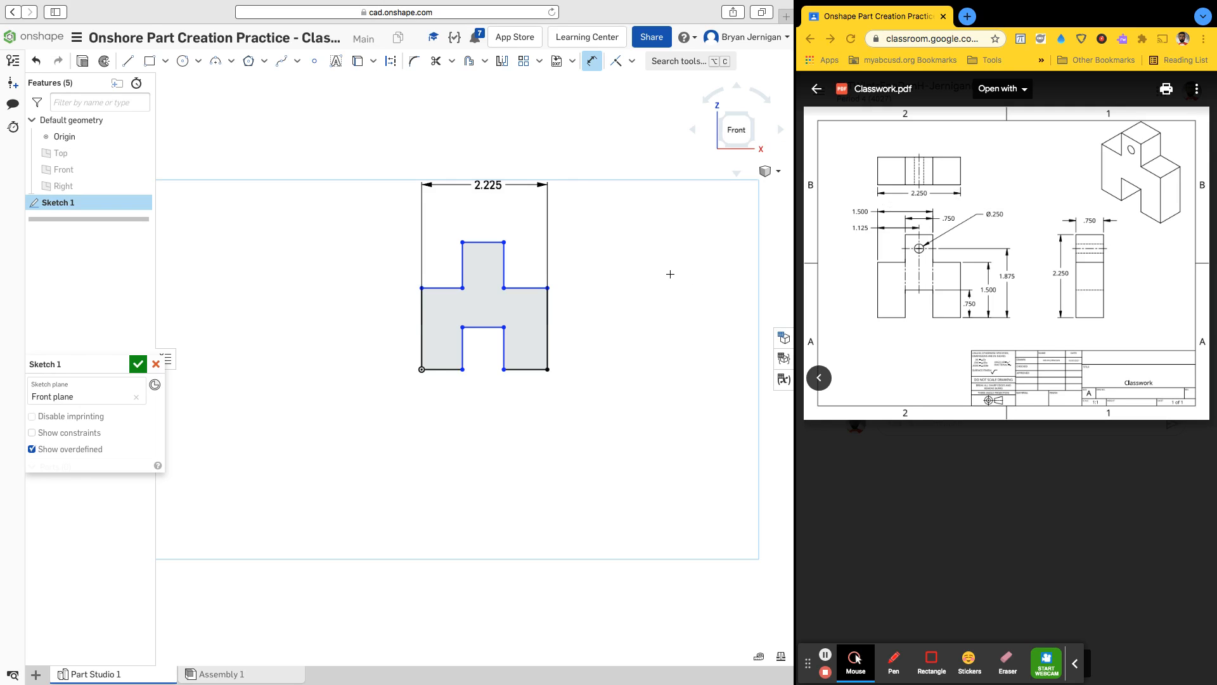
scroll(670, 274, down, 5)
scroll(647, 277, down, 5)
scroll(601, 301, down, 3)
scroll(563, 328, up, 10)
right_click(543, 331)
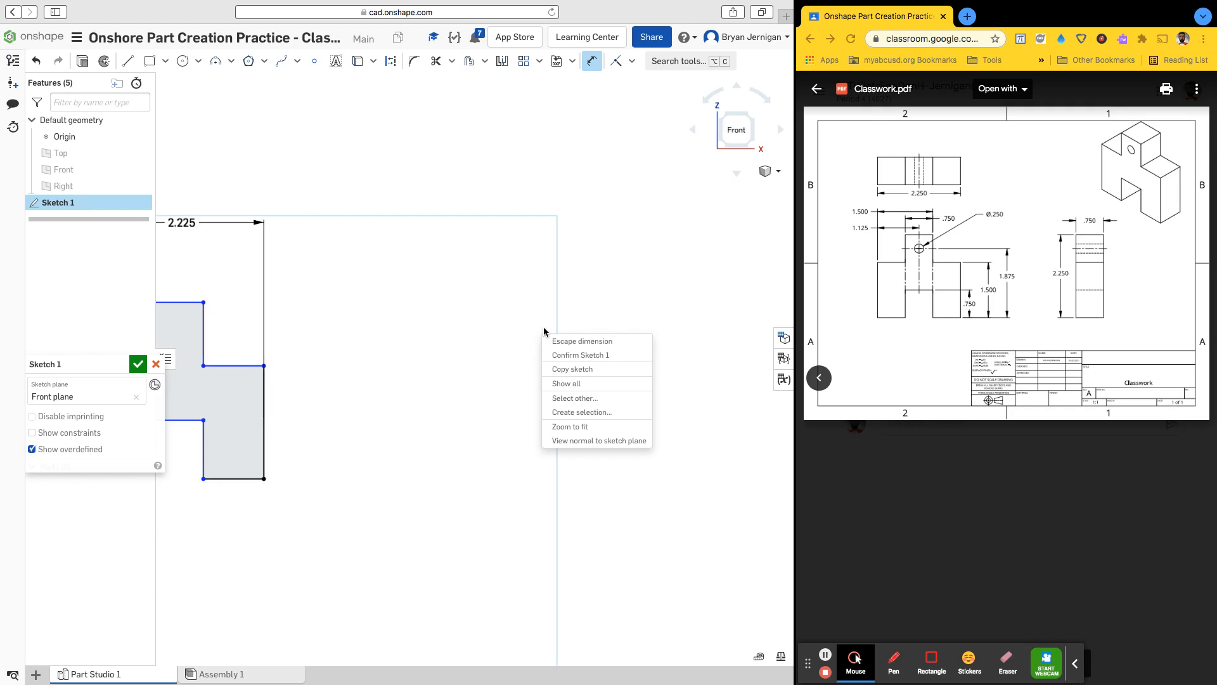
key(Escape)
click(181, 224)
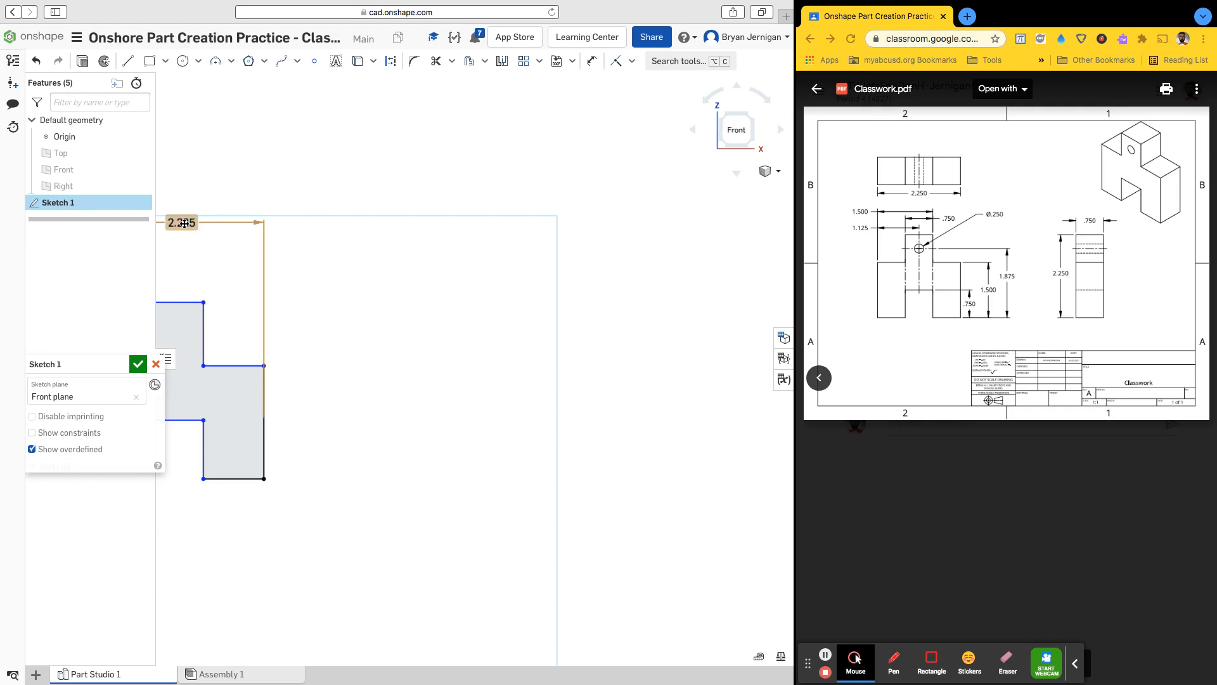
right_drag(244, 291, 218, 295)
drag(217, 294, 387, 376)
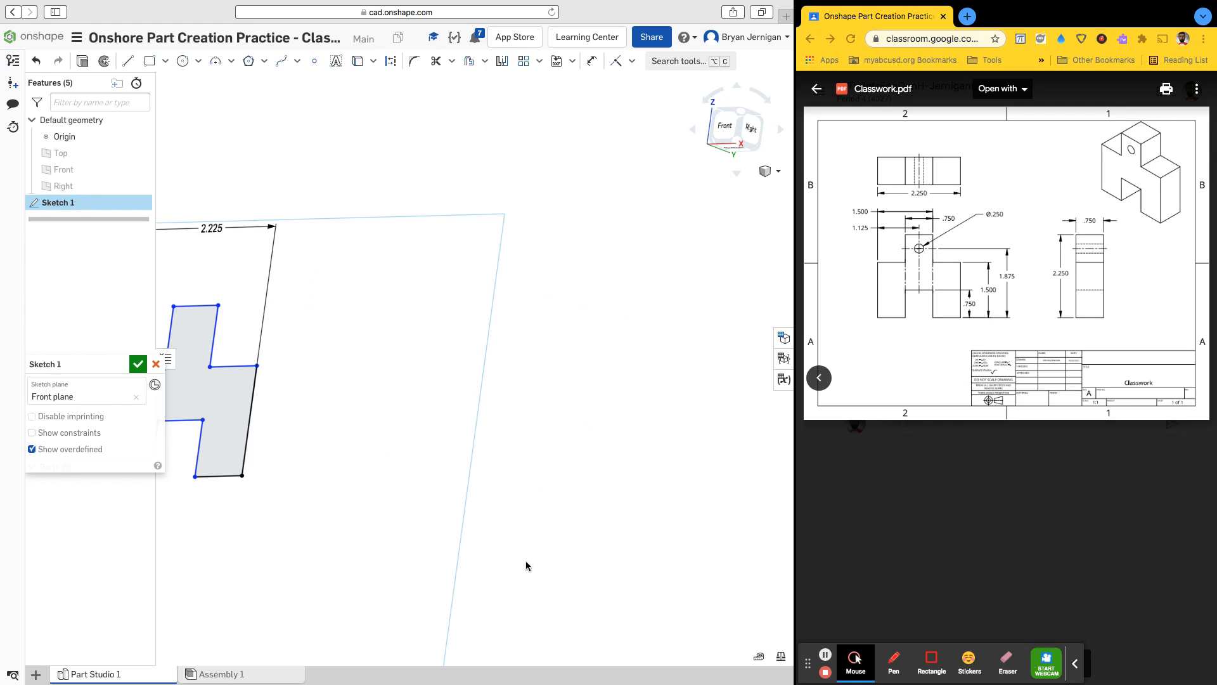
scroll(439, 448, down, 1)
scroll(190, 326, down, 5)
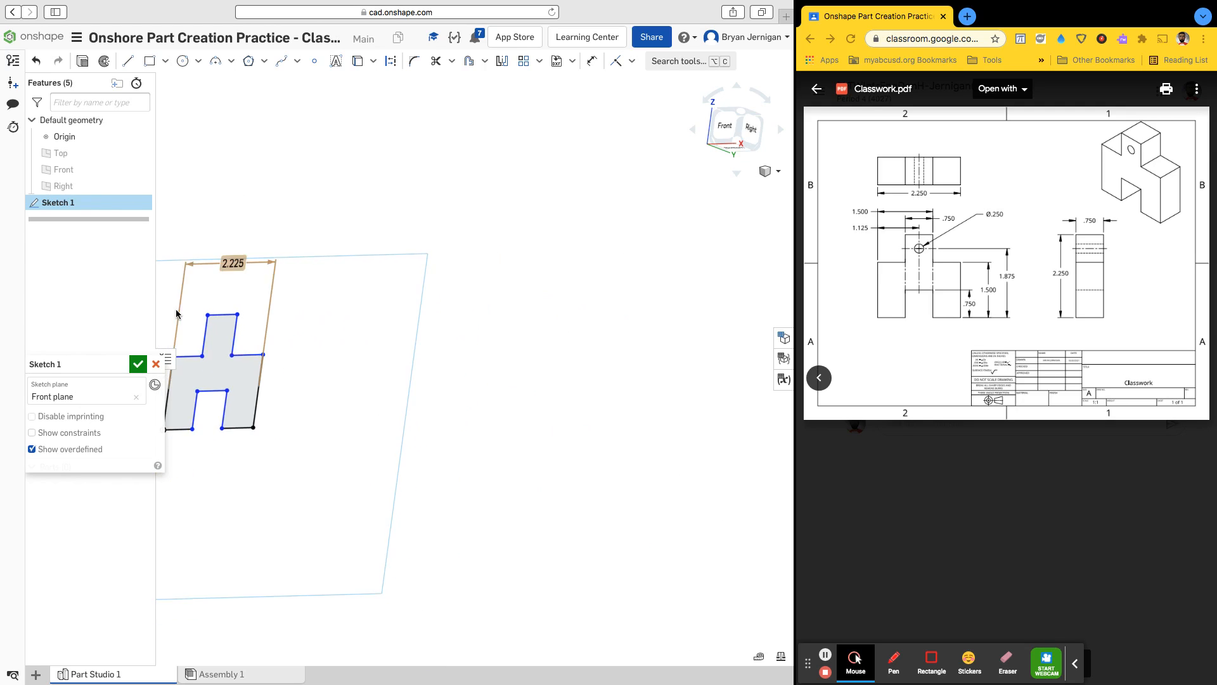
key(n)
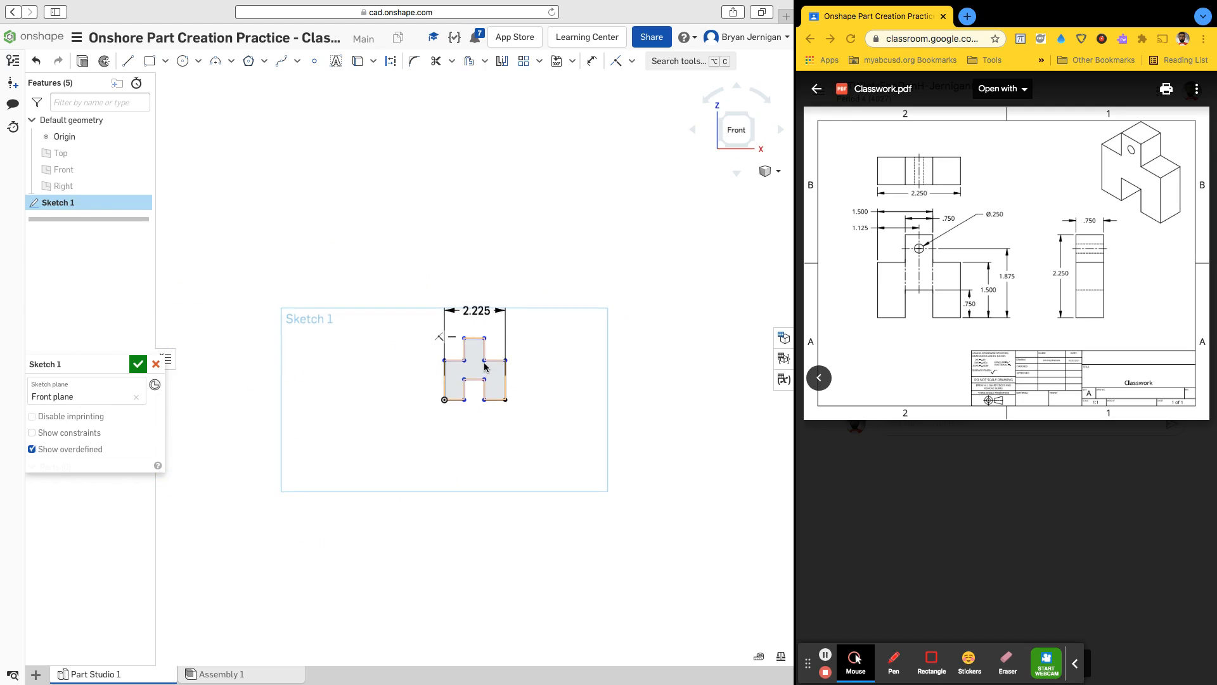
scroll(486, 364, up, 4)
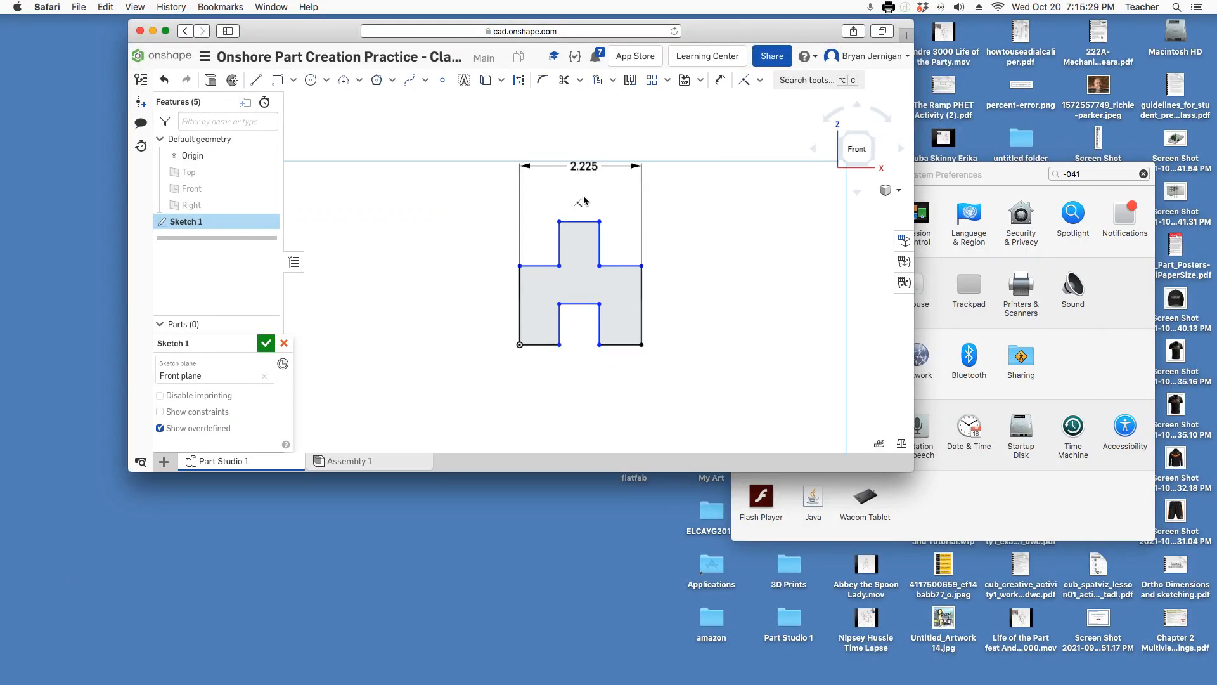
key(Delete)
- Switch to Google Chrome for the Classwork.pdf drawing and place it side by side with the modelling window in split view
mouse_move(748, 37)
mouse_down()
mouse_move(0, 109)
mouse_move(565, 356)
mouse_move(660, 133)
mouse_move(580, 153)
mouse_move(609, 101)
mouse_up()
drag(777, 142, 511, 127)
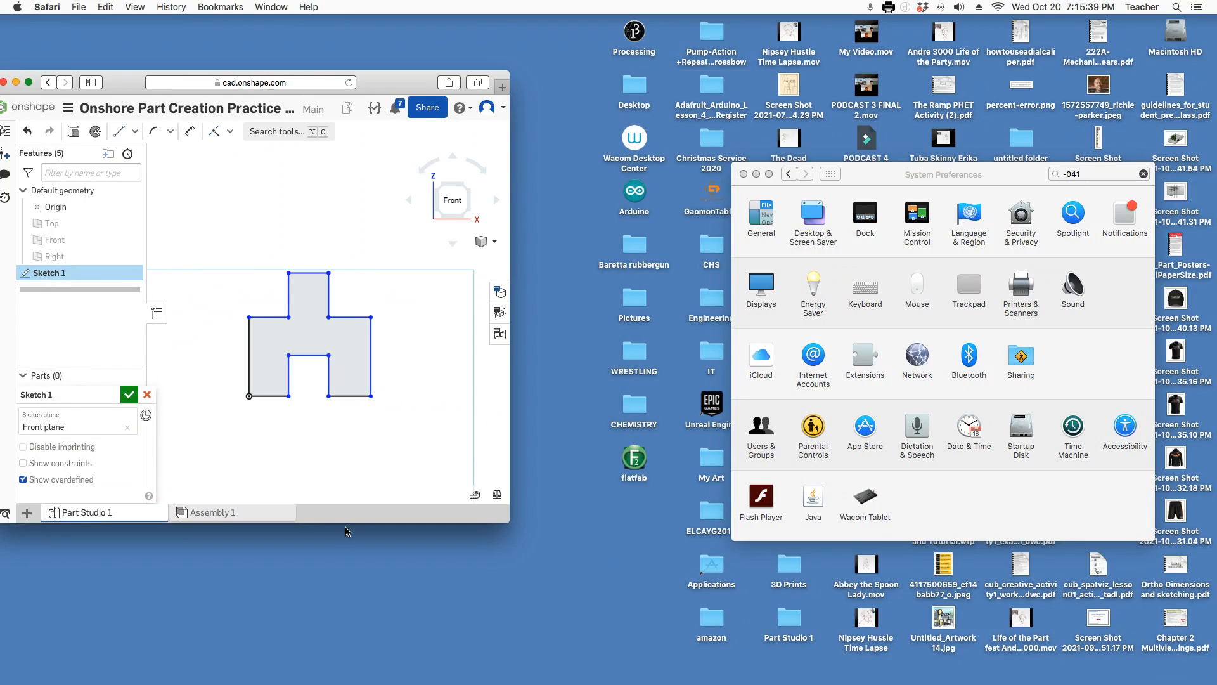
drag(347, 524, 347, 653)
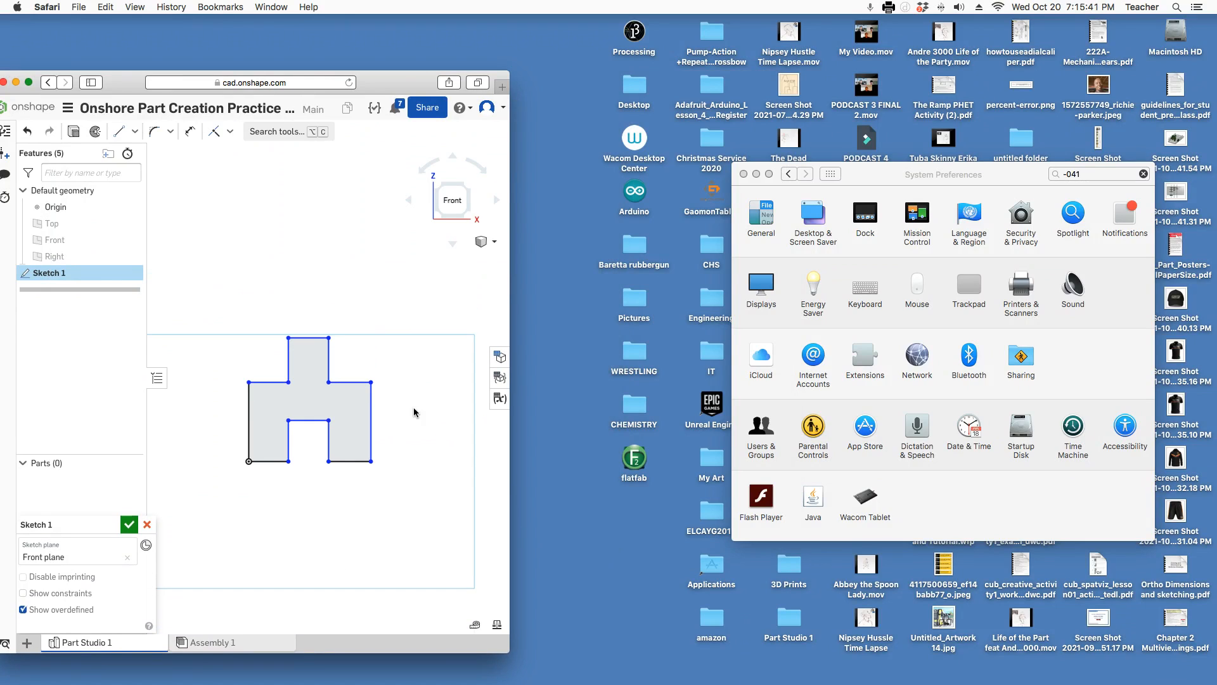
drag(415, 80, 453, 43)
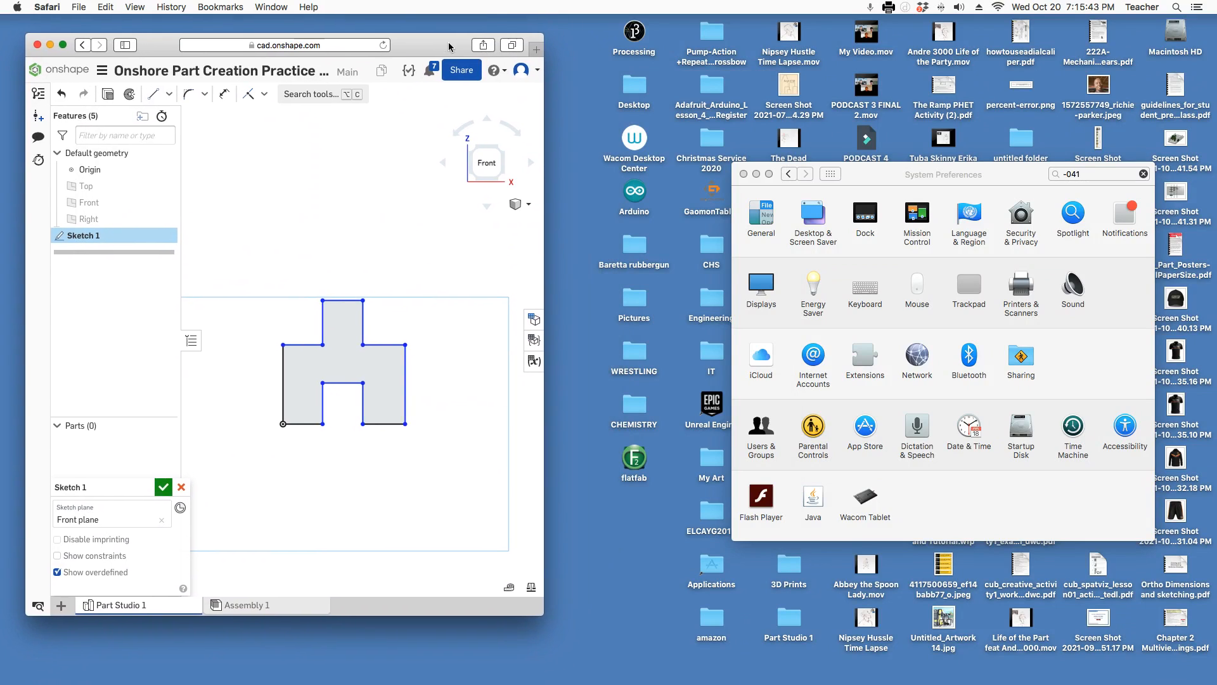
mouse_move(456, 671)
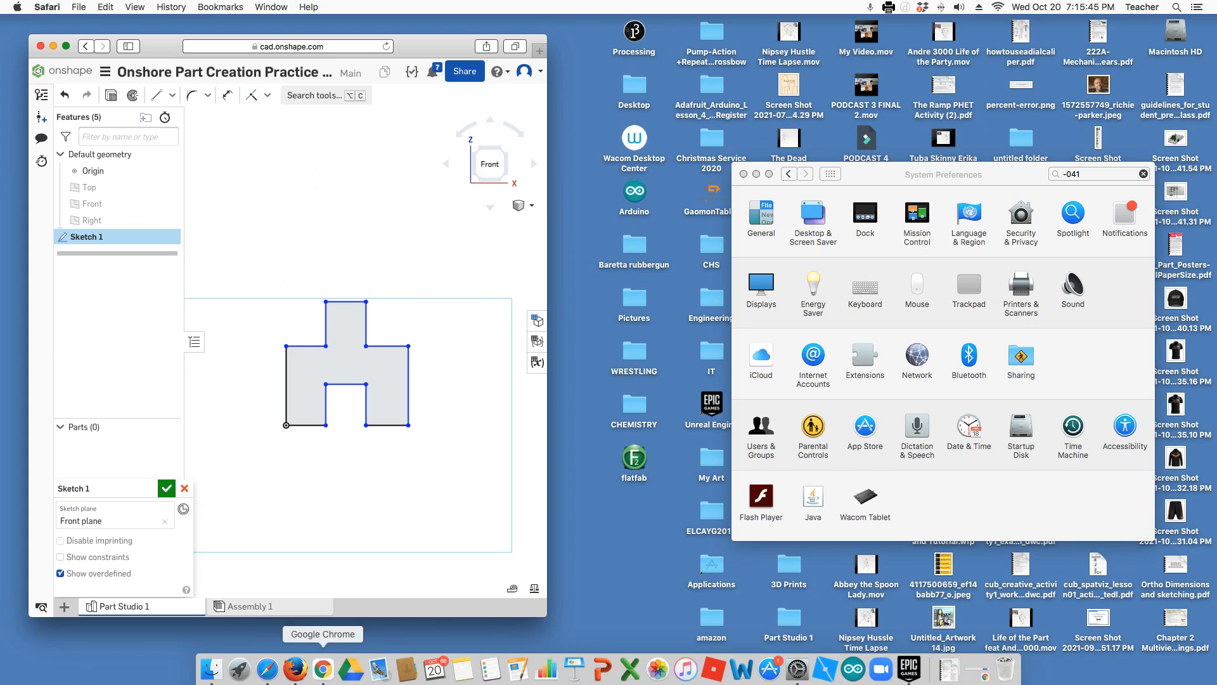
click(324, 672)
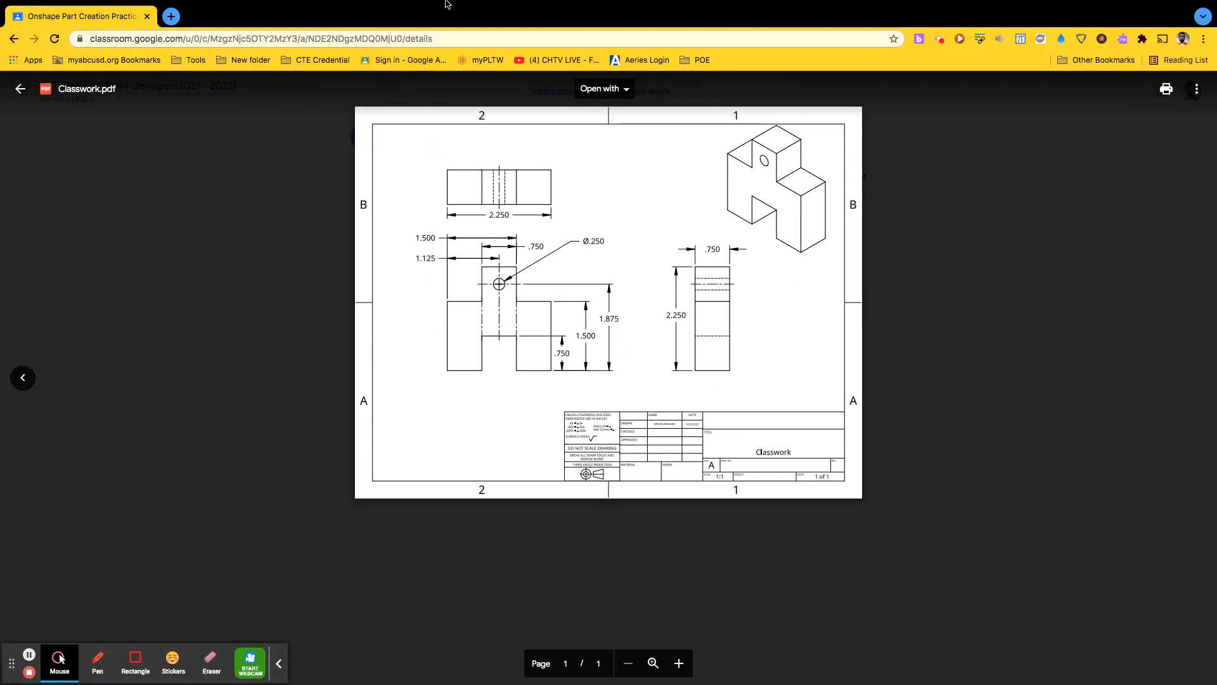
click(38, 21)
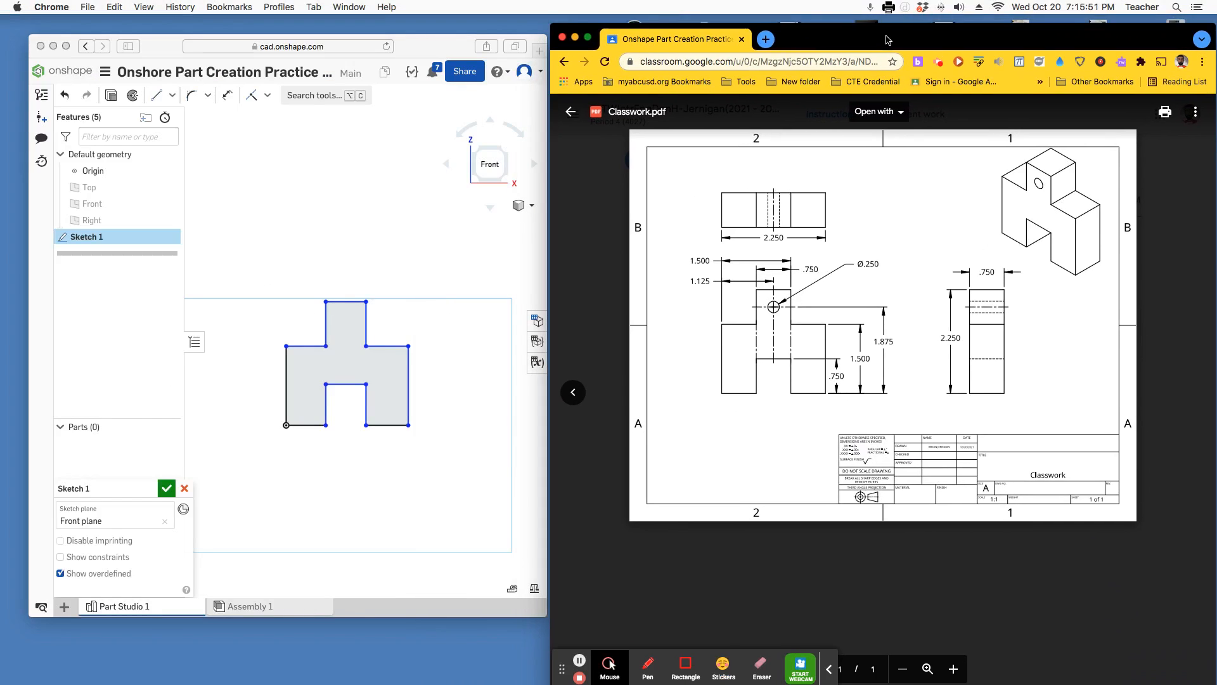
drag(598, 43, 599, 46)
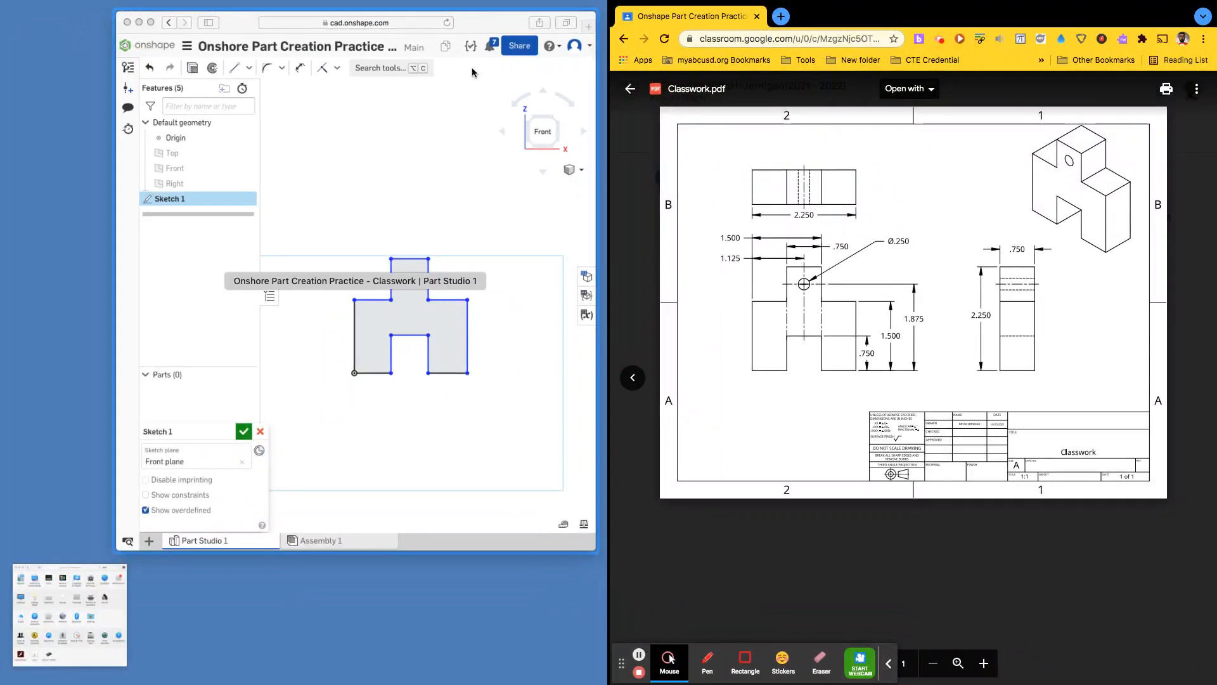
click(468, 74)
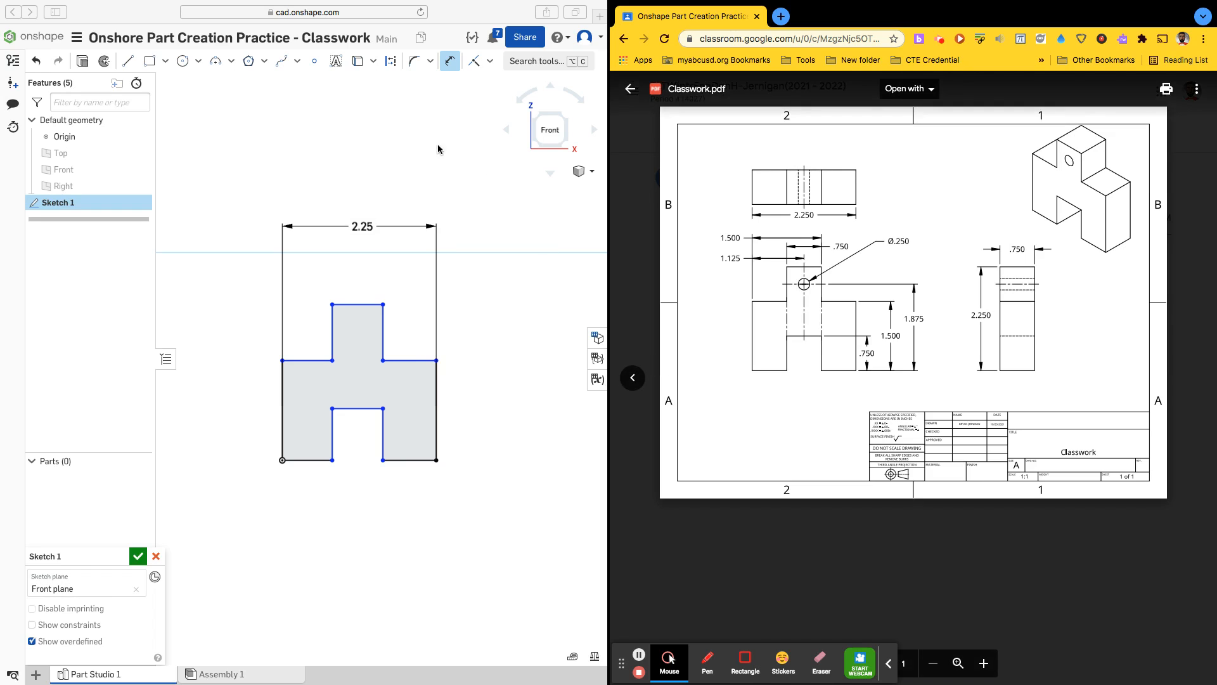
- Dimension the height from the profile's bottom edge to its right shoulder as 1.5 in
click(411, 361)
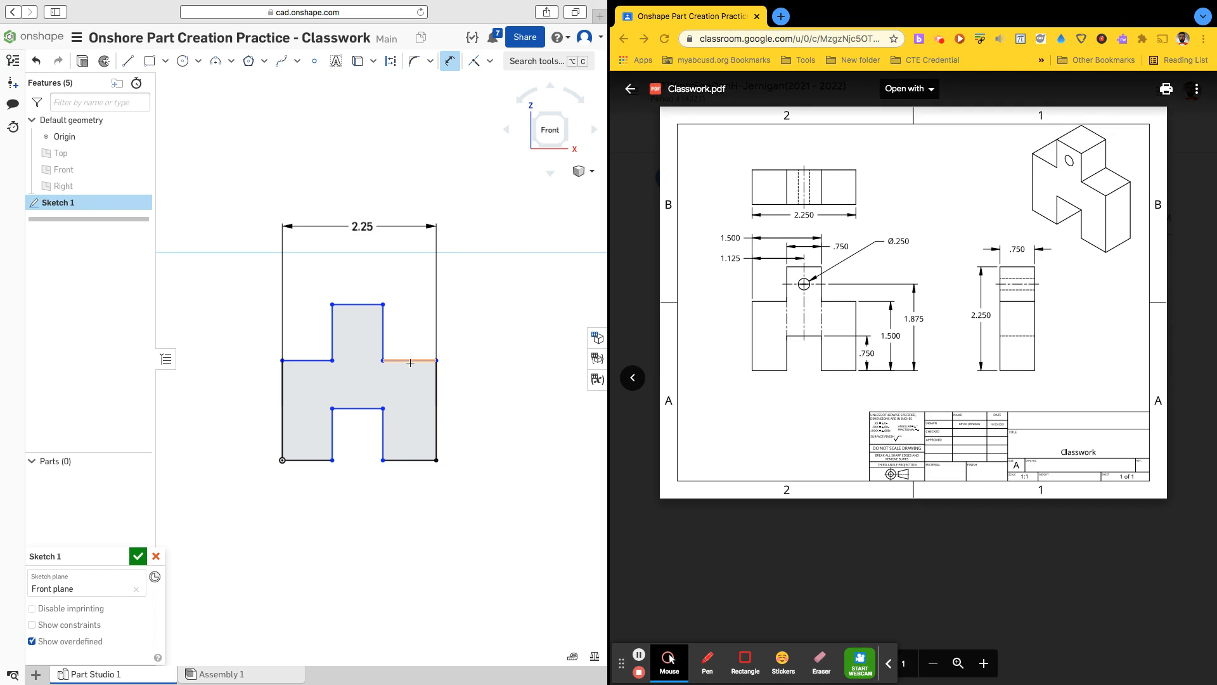
click(411, 360)
click(411, 460)
click(481, 411)
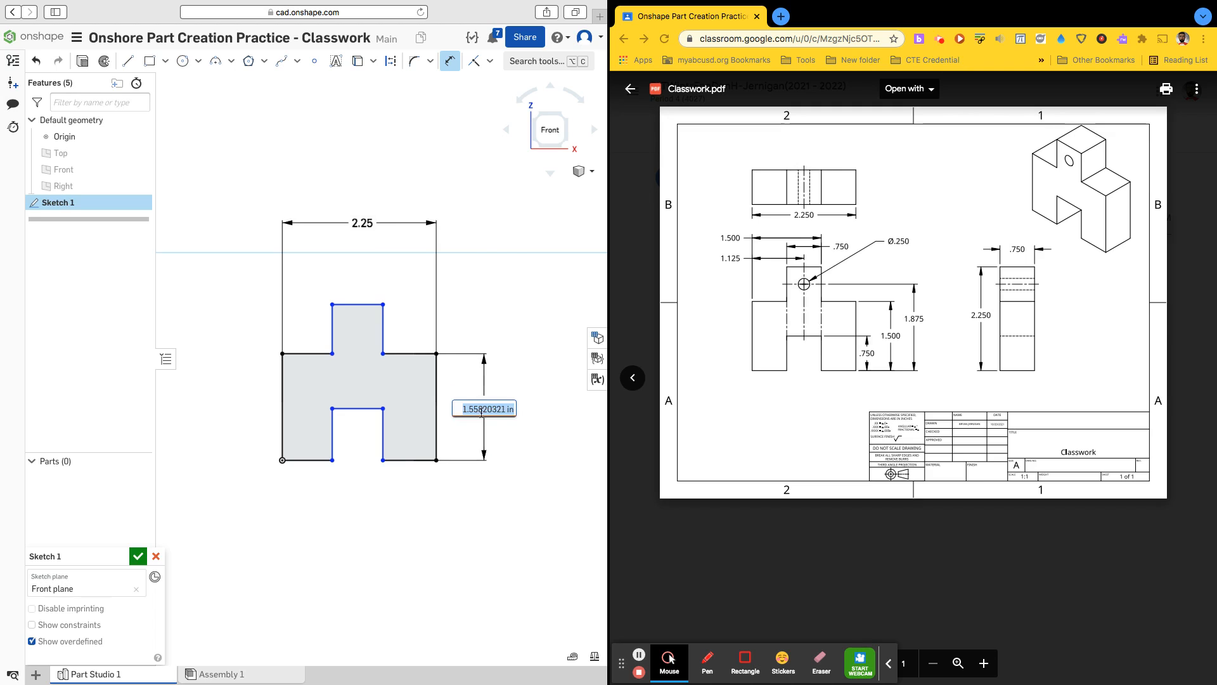
text(1.5)
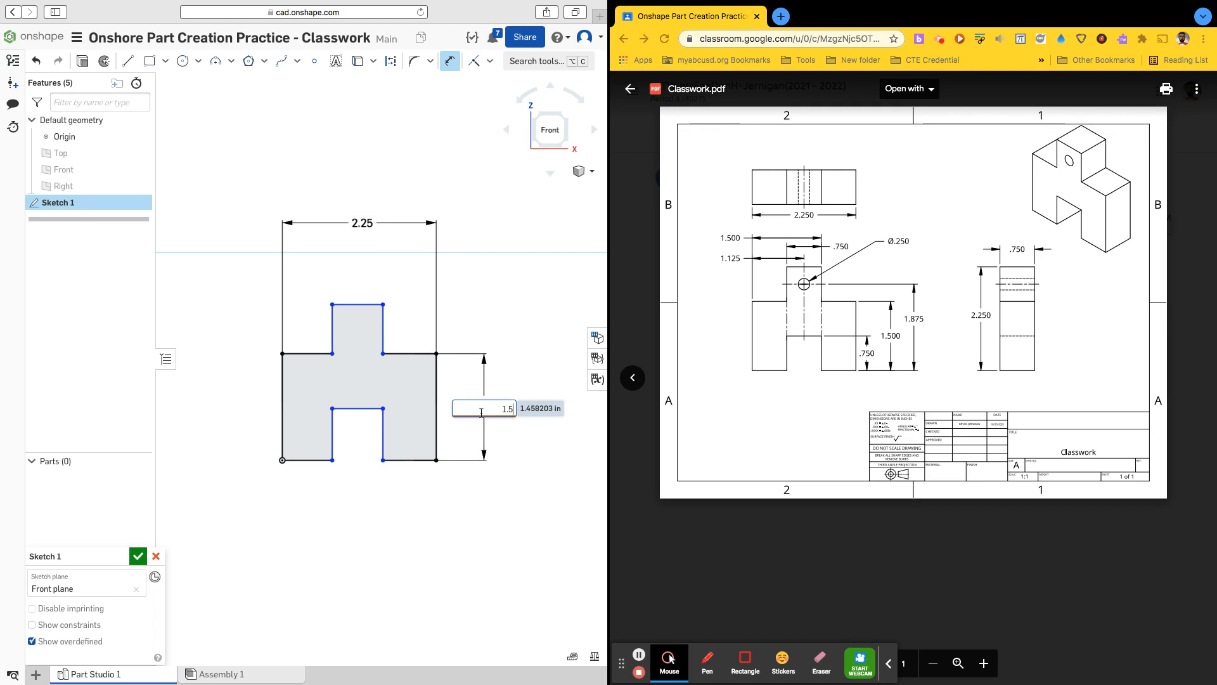
key(Return)
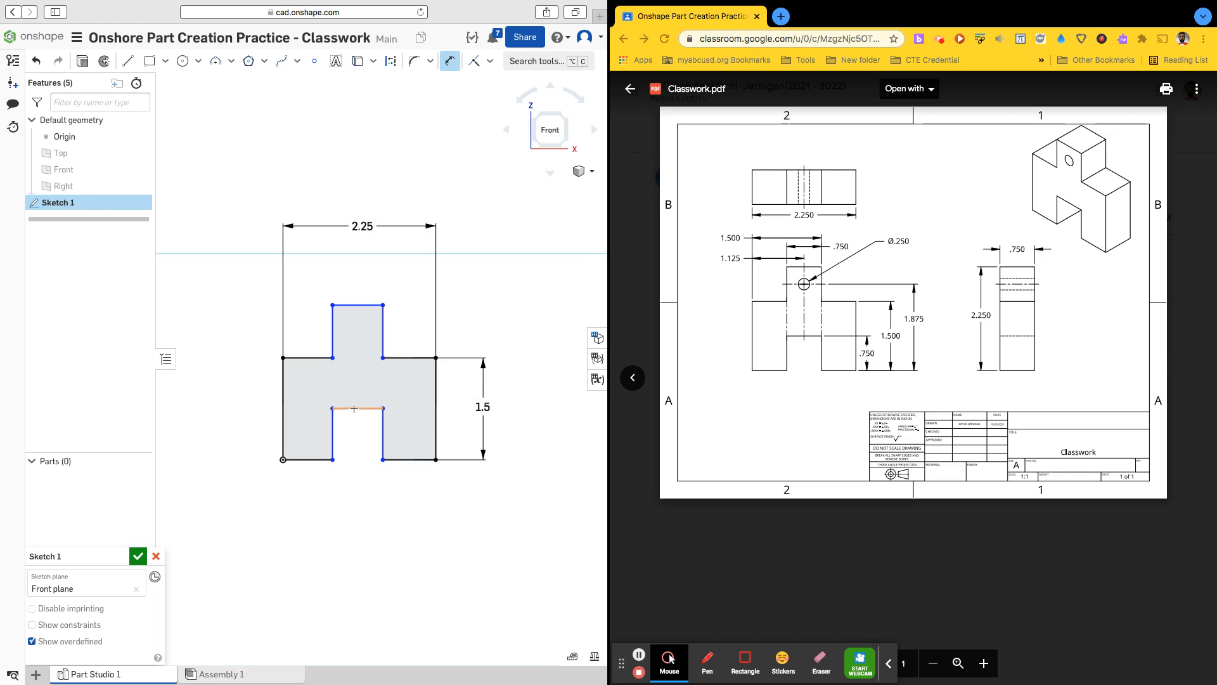
- Dimension the central notch's height above the profile's bottom edge as 0.75 in
click(355, 408)
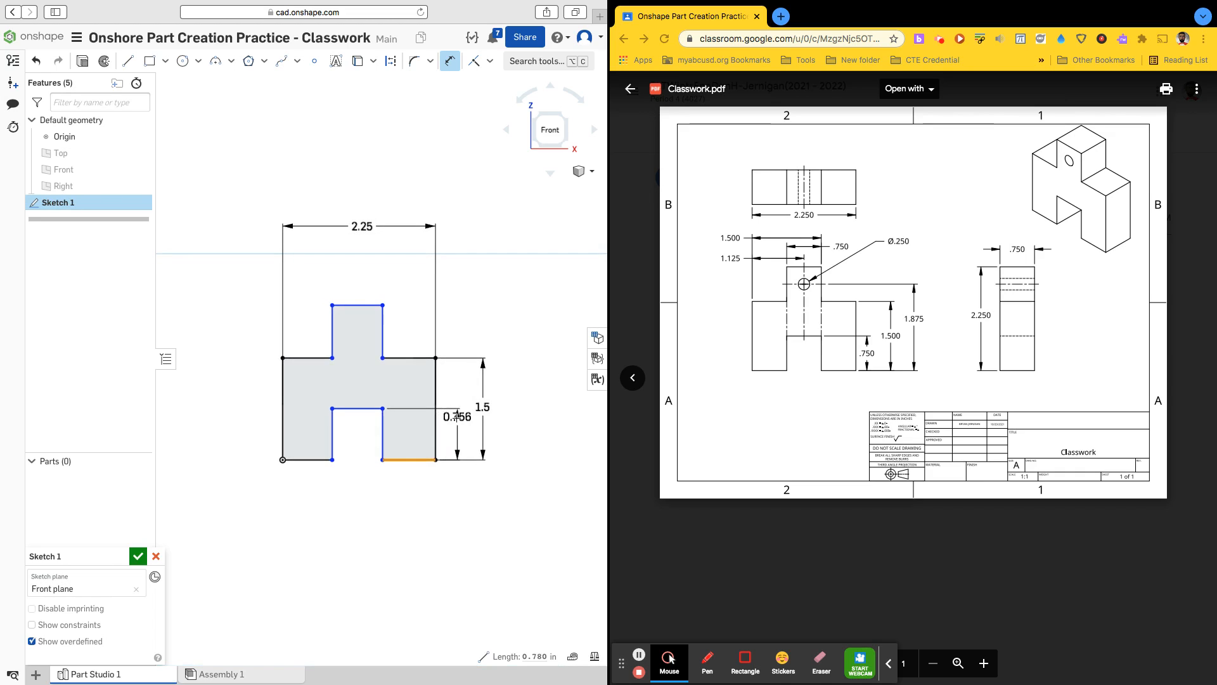
click(458, 426)
key(BackSpace)
text(.75)
key(Return)
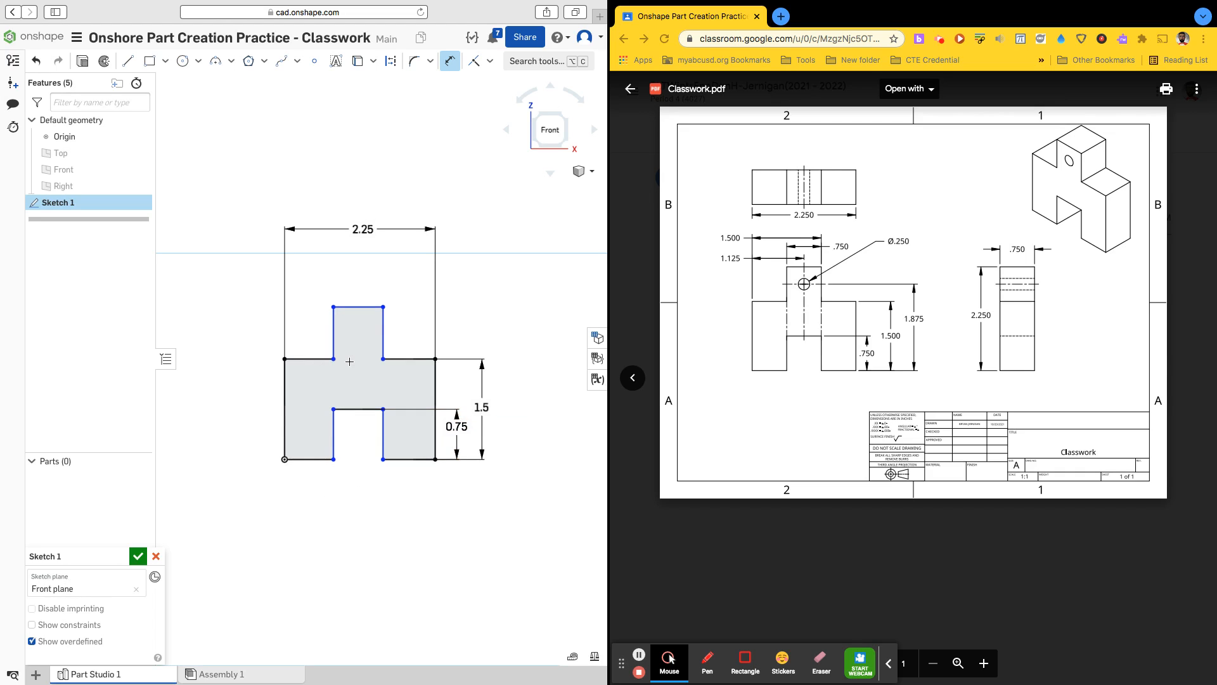
- Dimension the overall height from the profile's bottom edge to the top of the central tab as 2.25 in
click(356, 306)
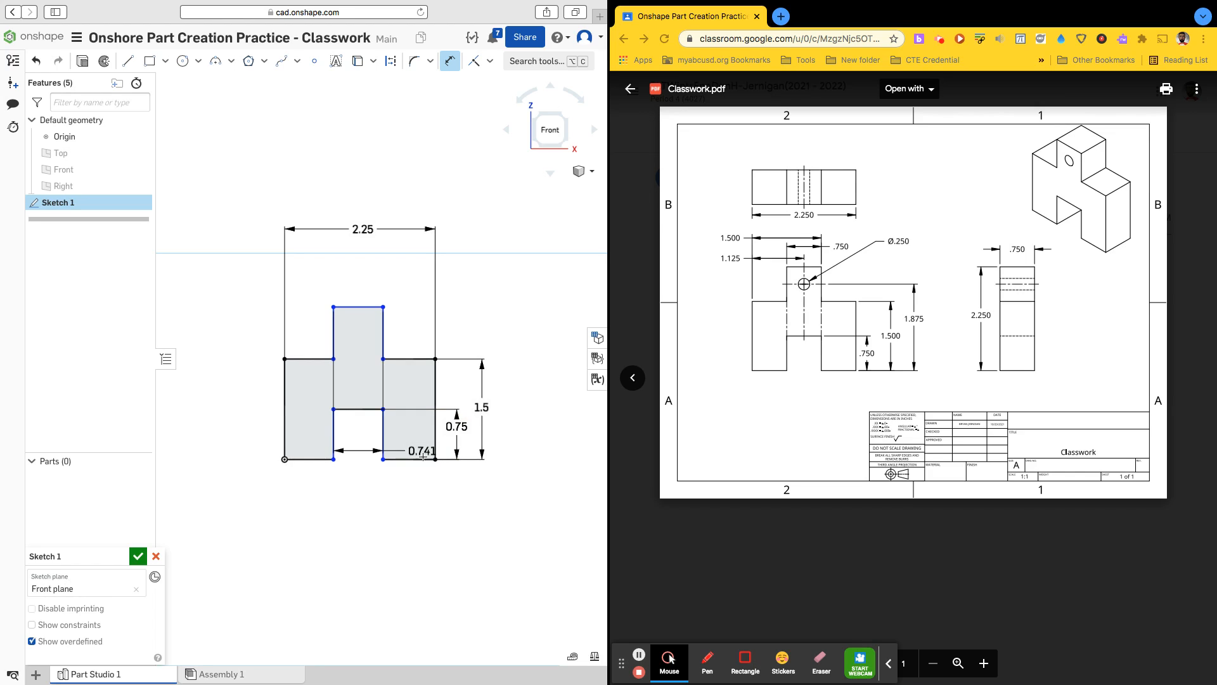
click(423, 459)
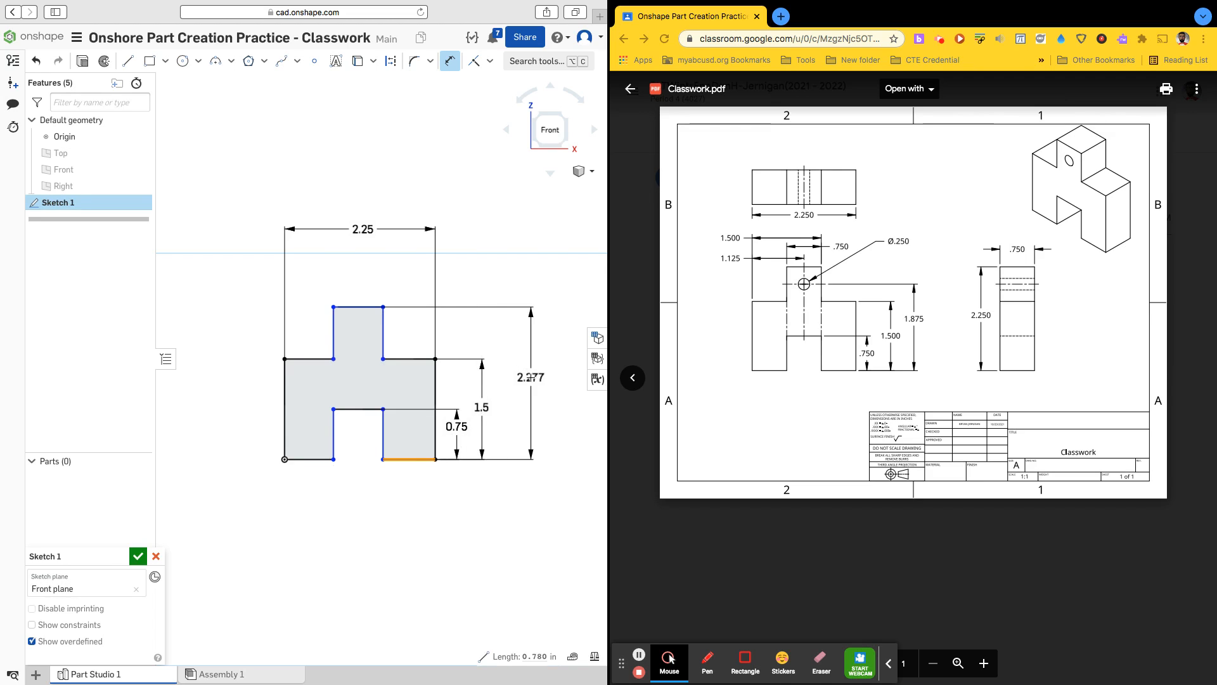
click(527, 378)
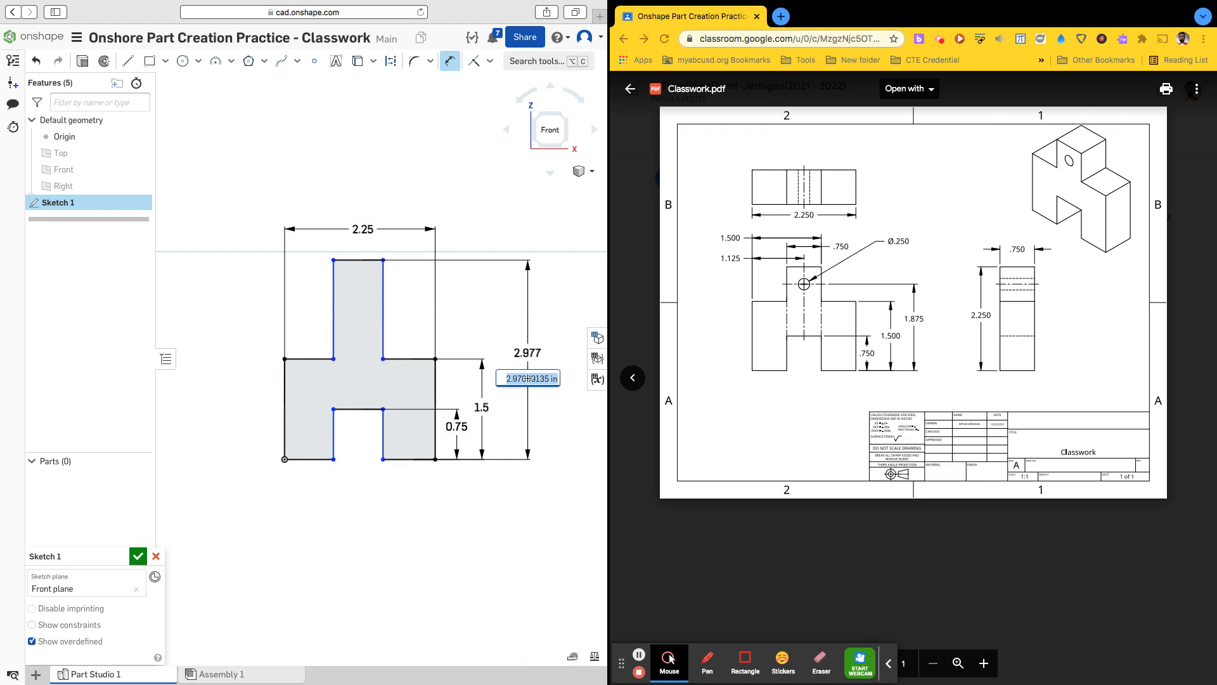
text(2.25)
key(Return)
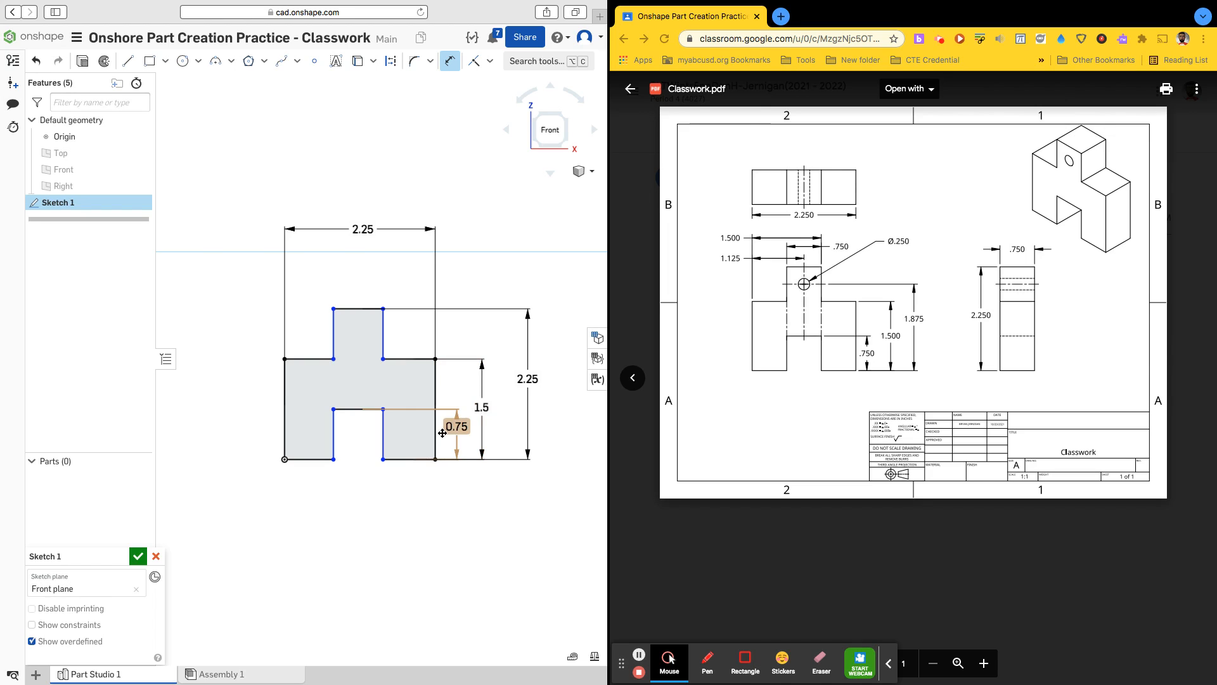
- Dimension the width between the central tab's two vertical edges as 0.75 in
scroll(383, 338, up, 1)
click(383, 333)
click(333, 331)
scroll(341, 330, up, 1)
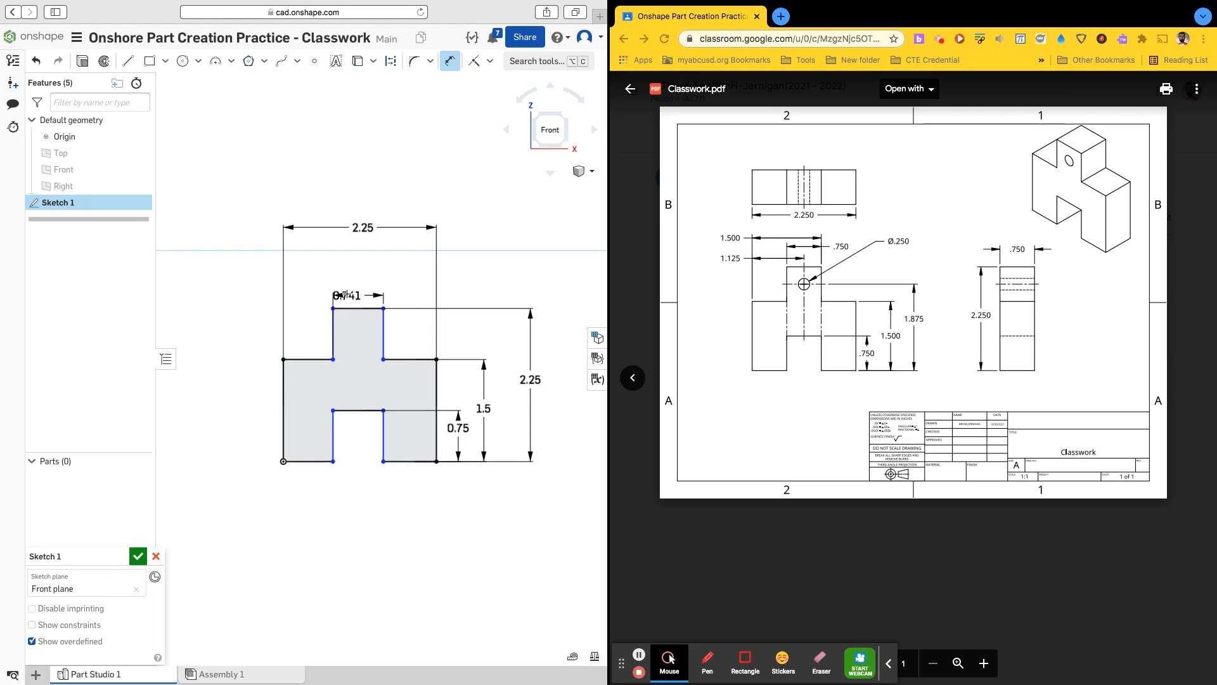
click(355, 273)
text(.75)
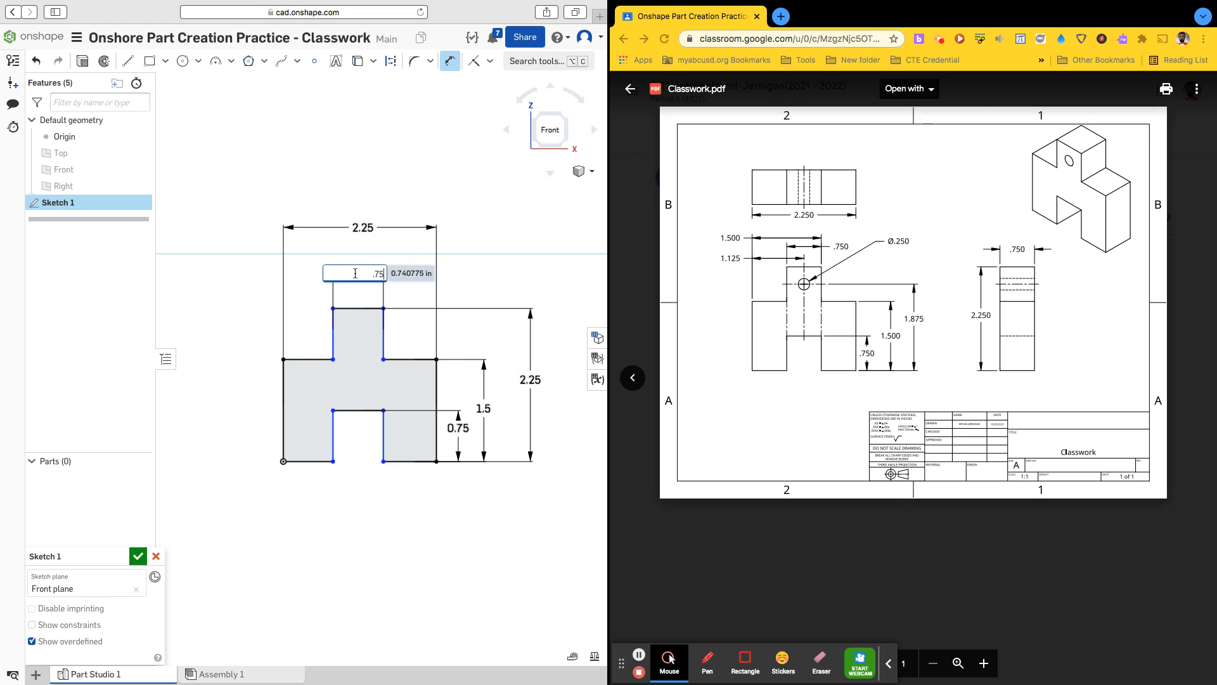
key(Return)
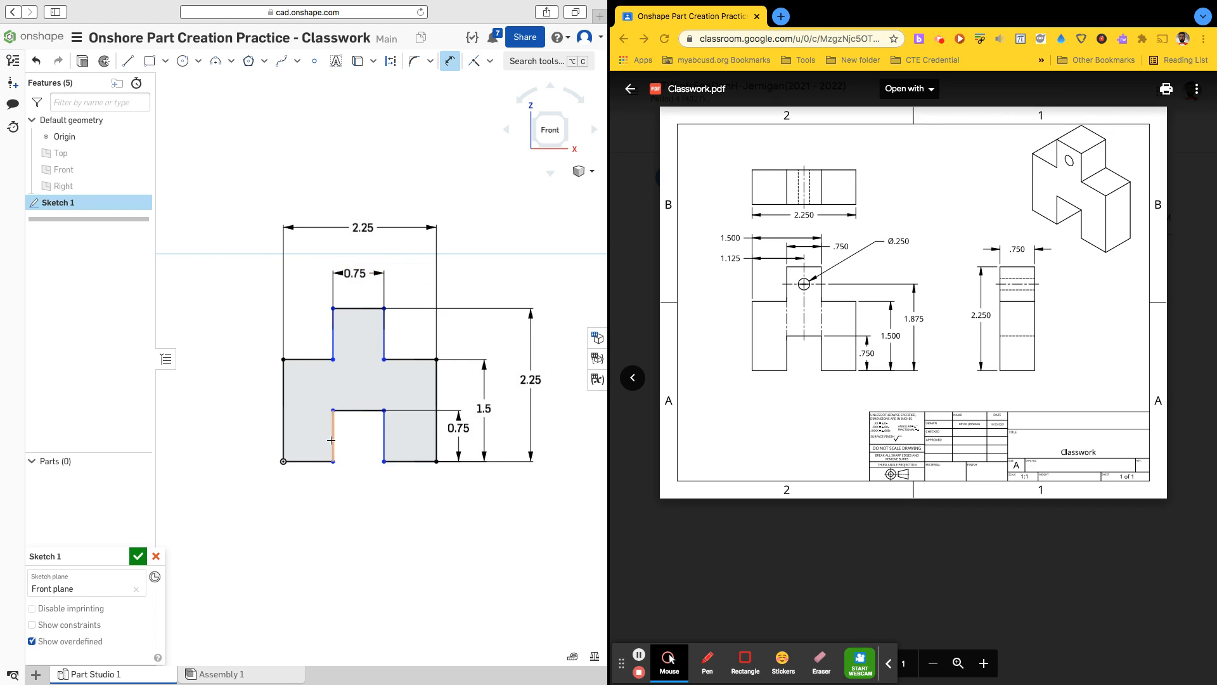
- Dimension the right leg's width, from the notch's right edge to the profile's outer right edge, as 0.75 in
click(332, 440)
key(Escape)
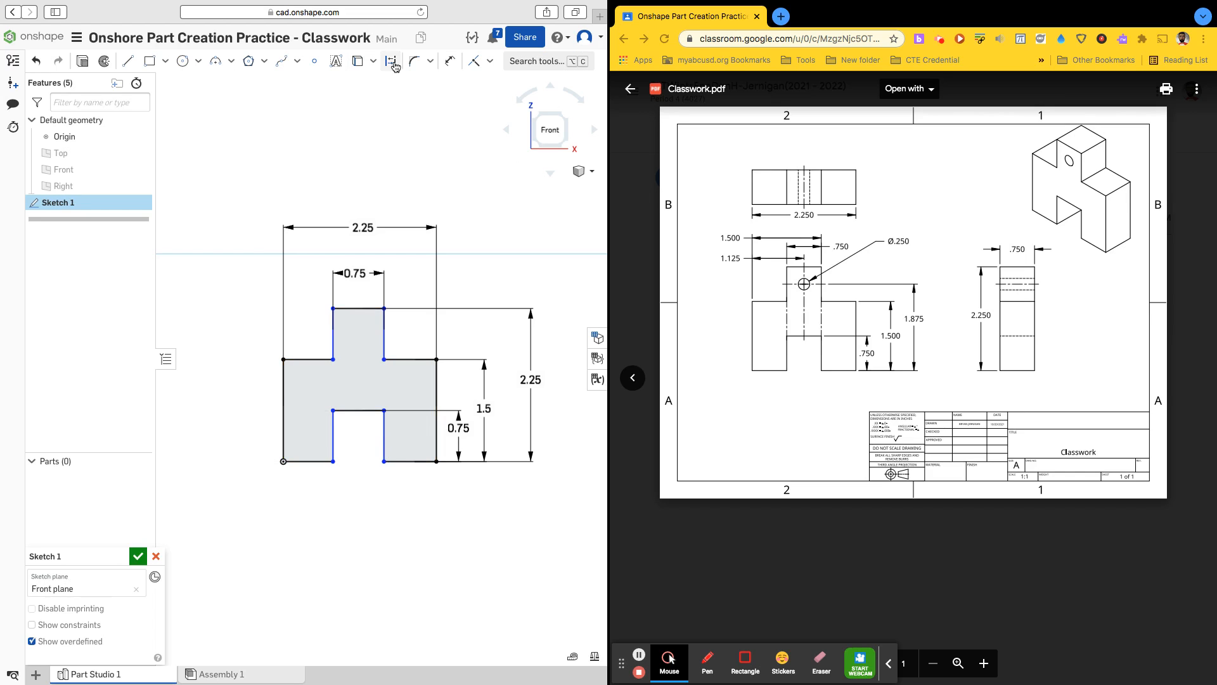
click(450, 61)
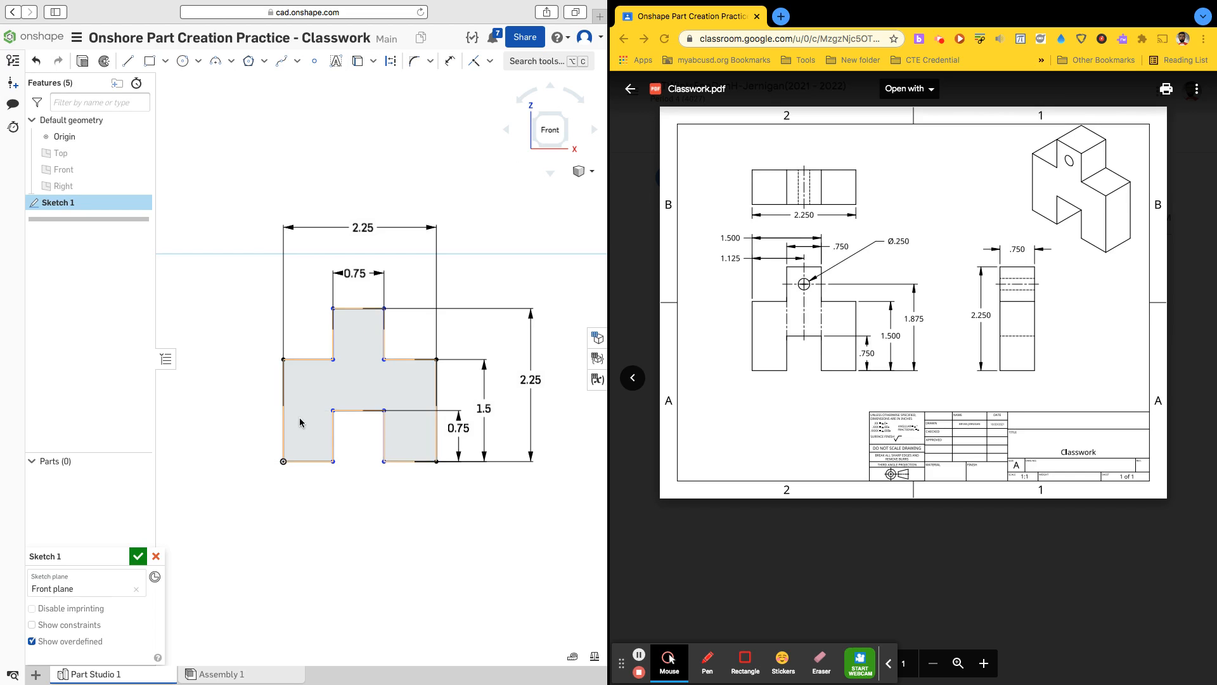
click(385, 429)
click(436, 431)
click(450, 61)
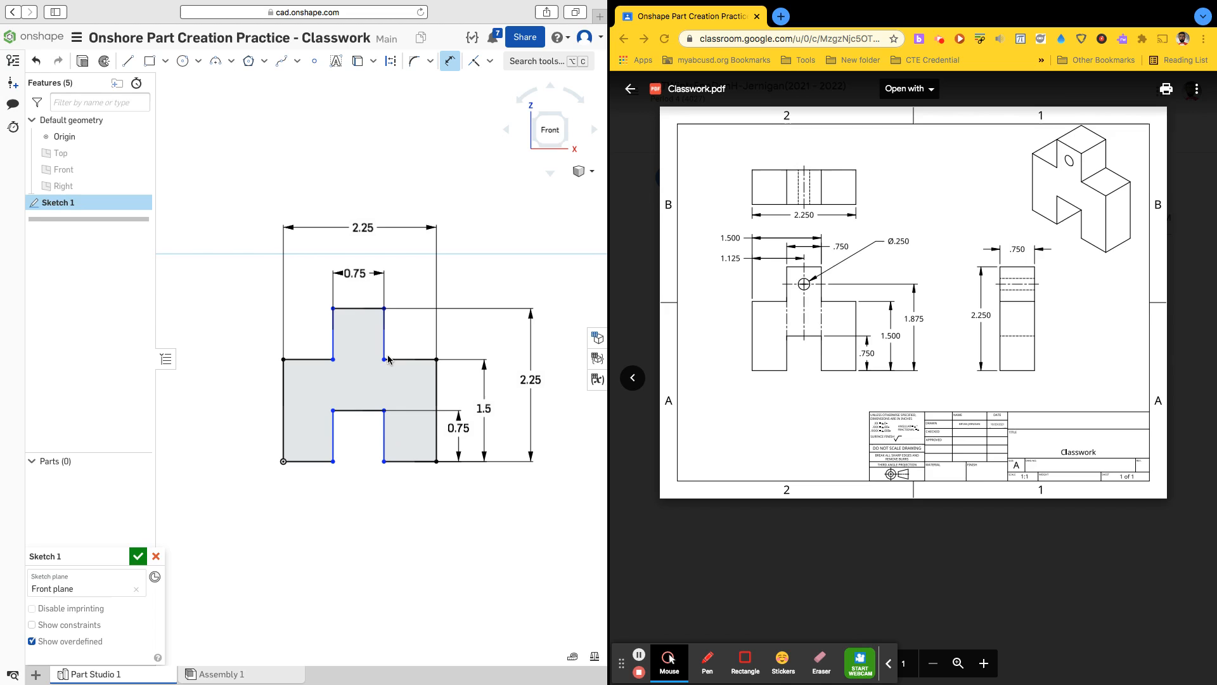
click(384, 435)
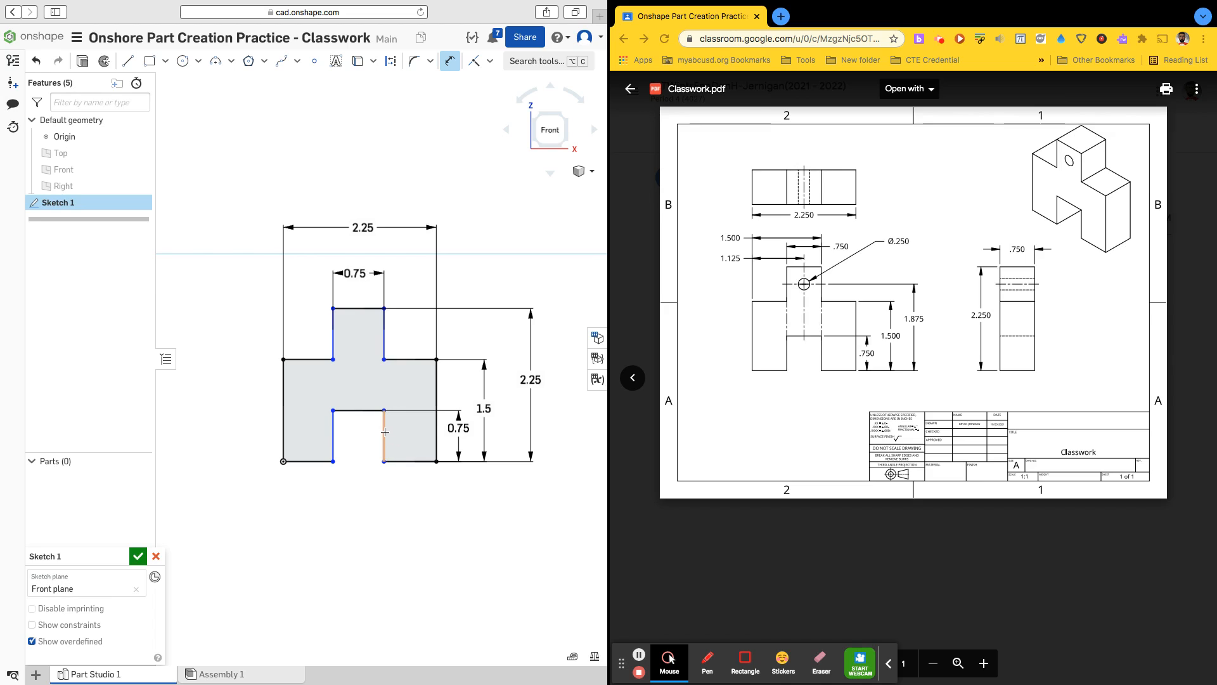
click(436, 429)
click(411, 490)
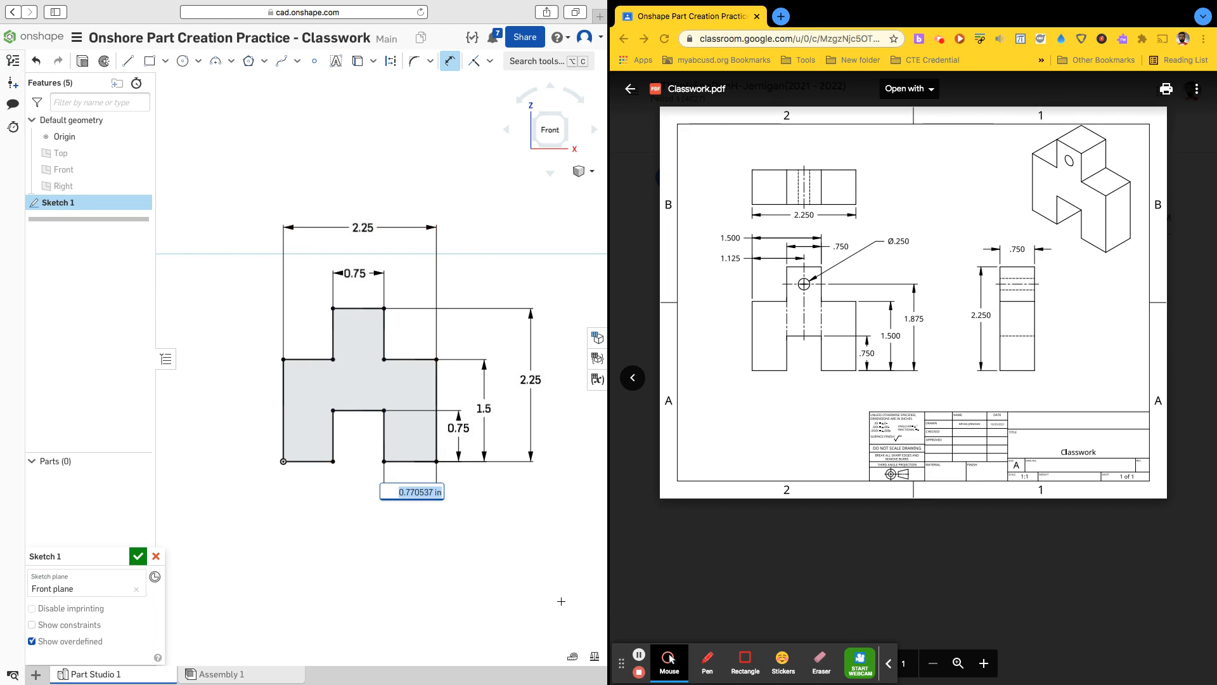
text(.75)
key(Return)
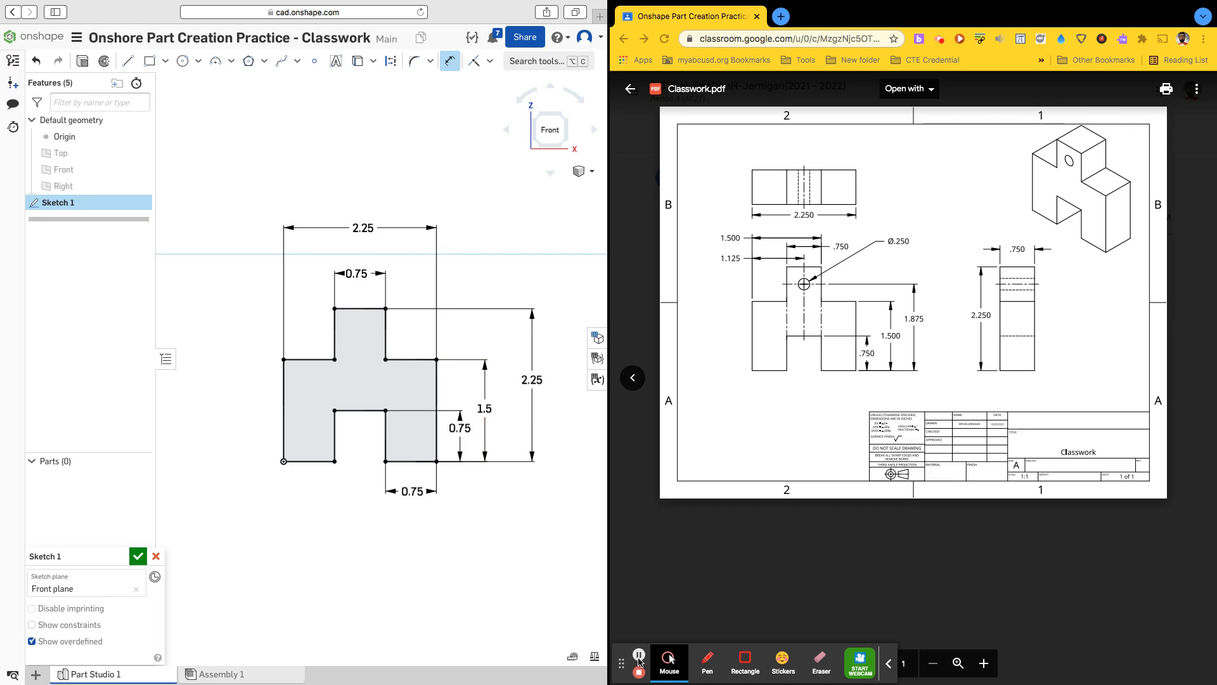
- Move the sketch dialog up beside the feature list and finish the profile sketch
click(640, 657)
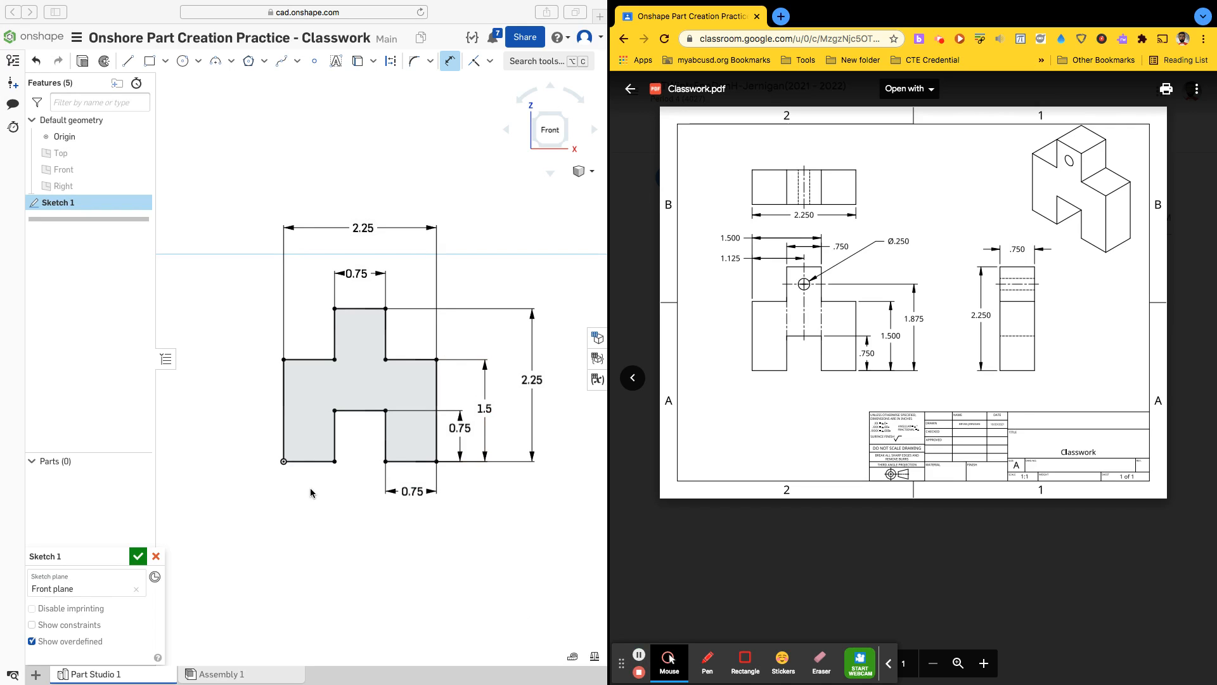
click(82, 557)
mouse_move(81, 564)
mouse_down()
mouse_move(261, 354)
mouse_move(181, 203)
mouse_up()
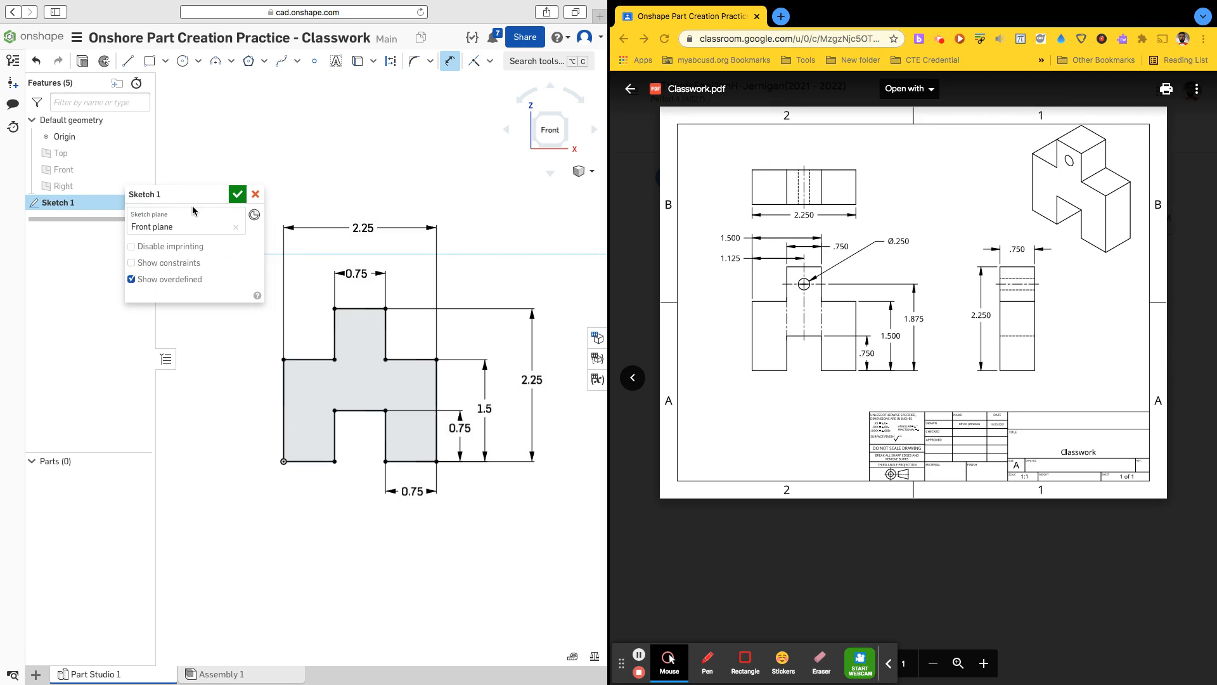
click(239, 194)
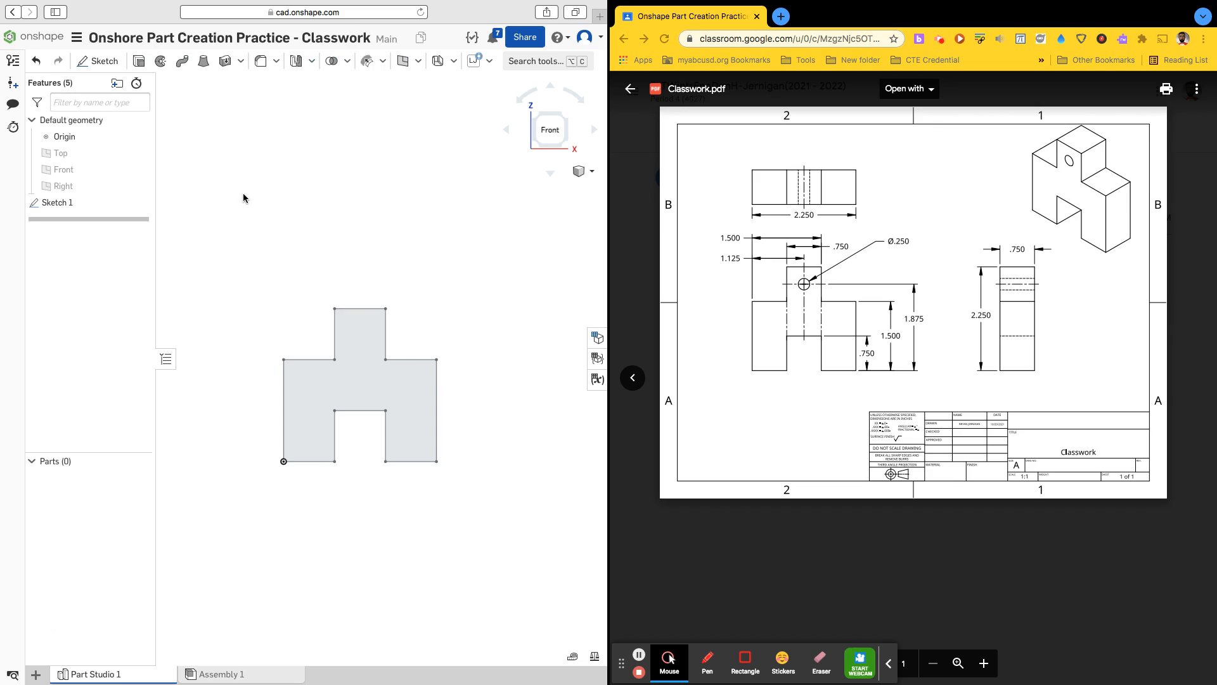
- Rename the finished profile sketch as Front Sketch
right_click(66, 205)
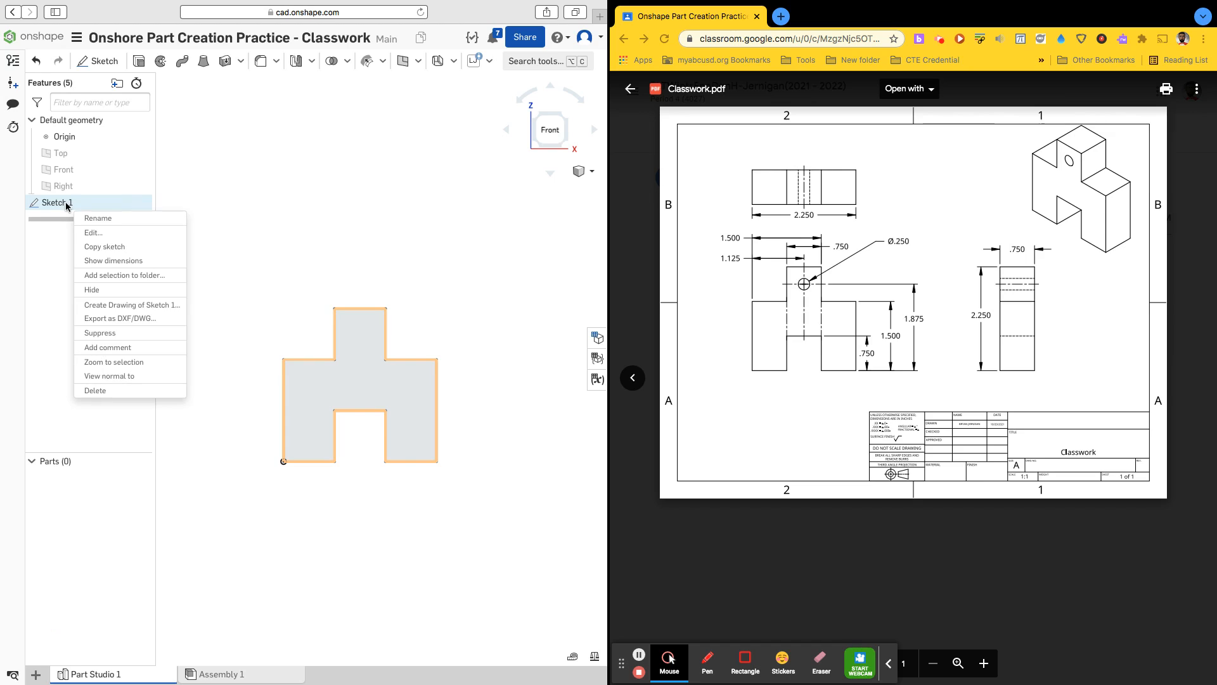
click(98, 218)
text(Fr)
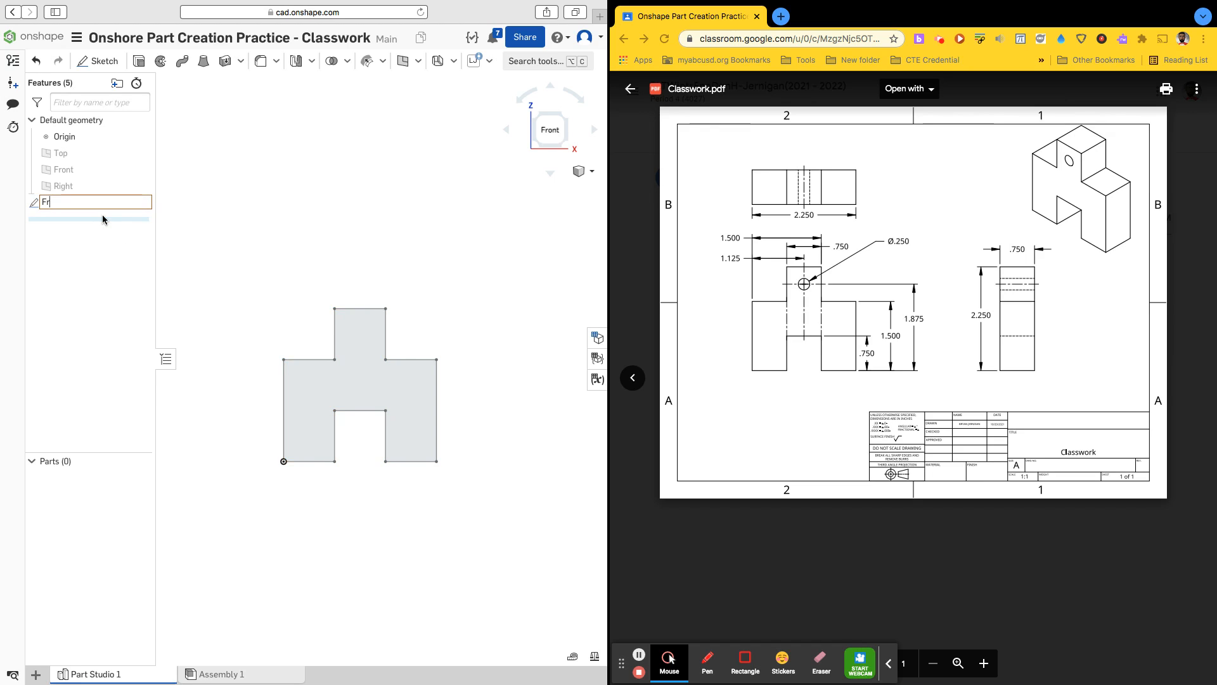
text(ont Sketch)
key(Return)
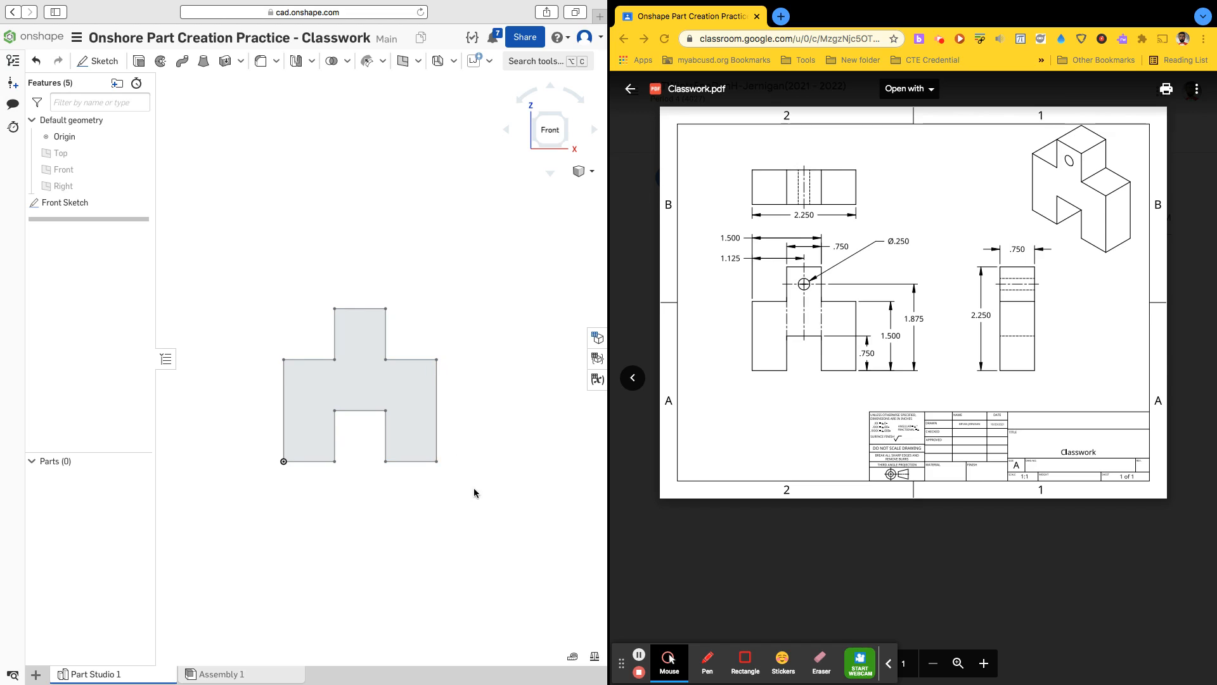
- Extrude the Front Sketch profile as a new solid with a blind depth of 0.75 in
click(639, 658)
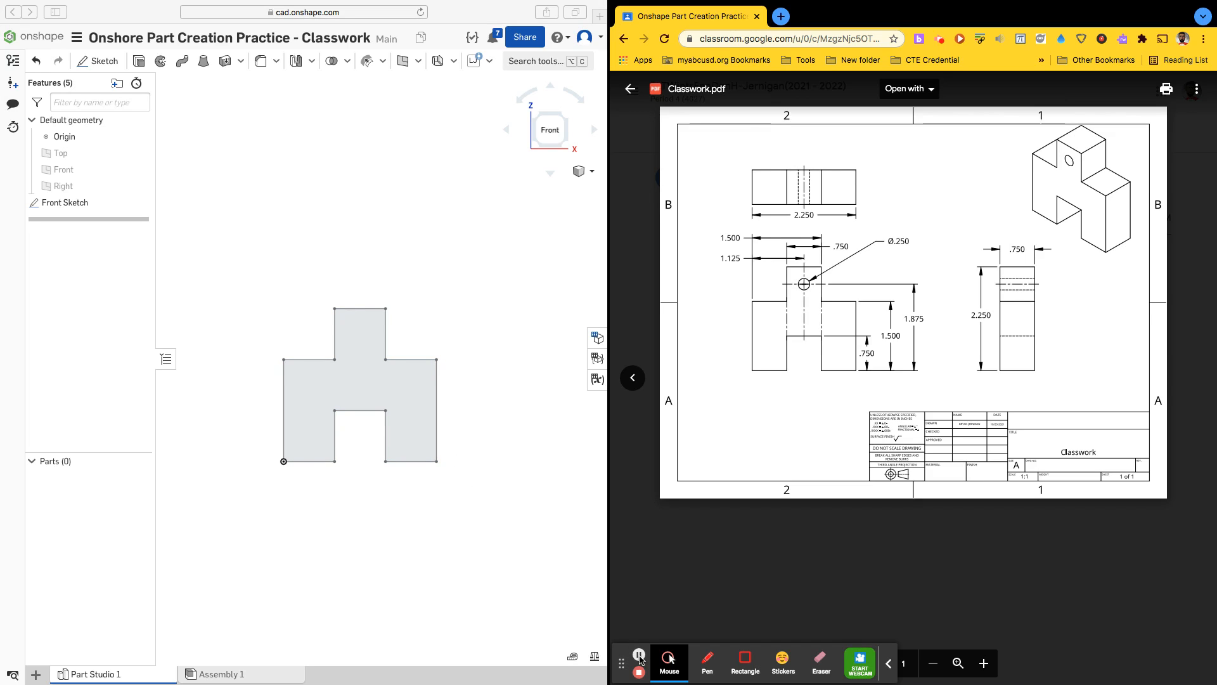
scroll(360, 383, down, 1)
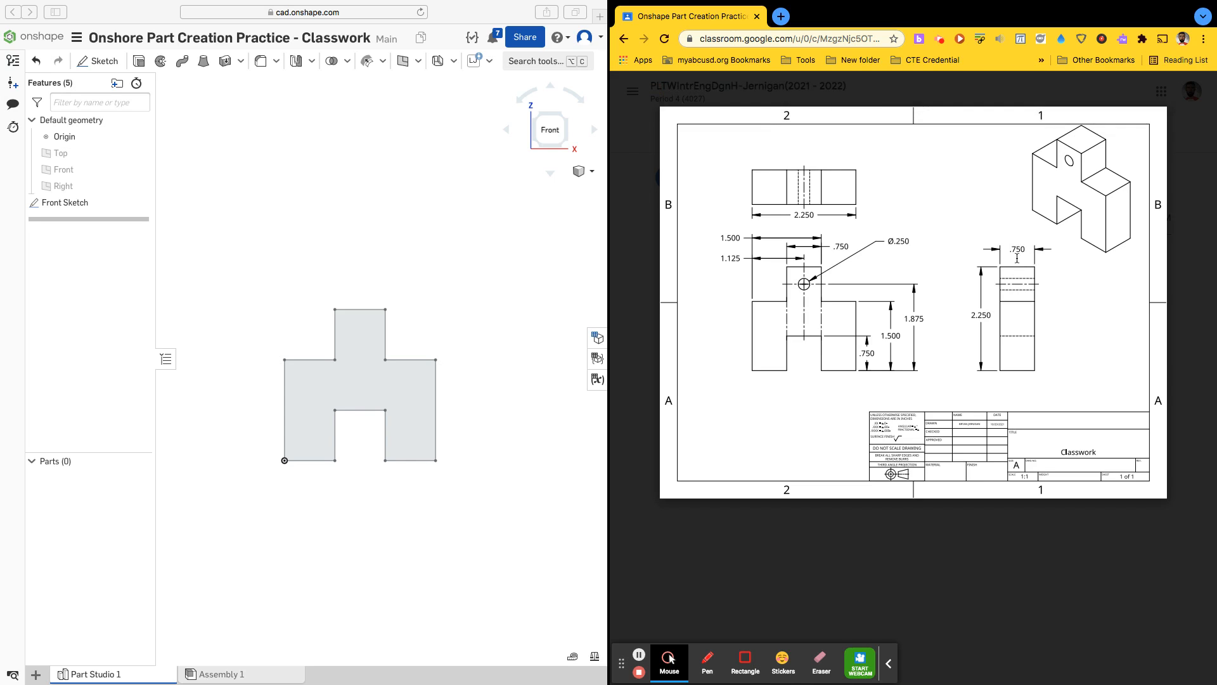
right_click(376, 390)
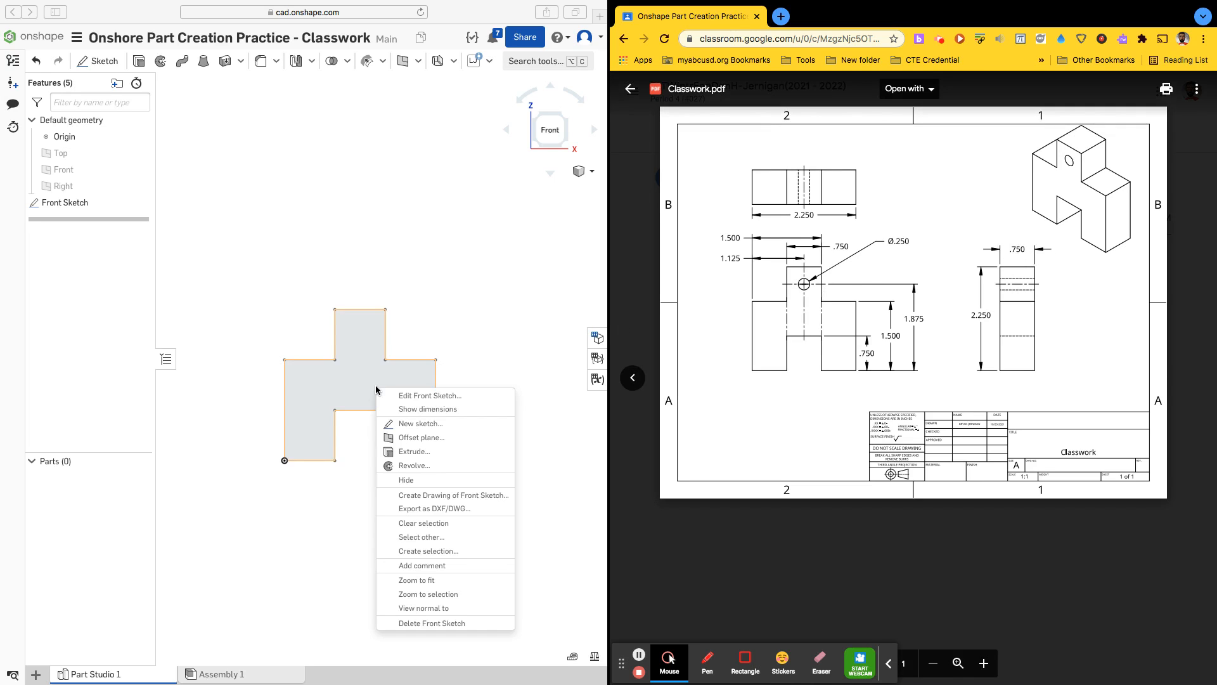
click(426, 453)
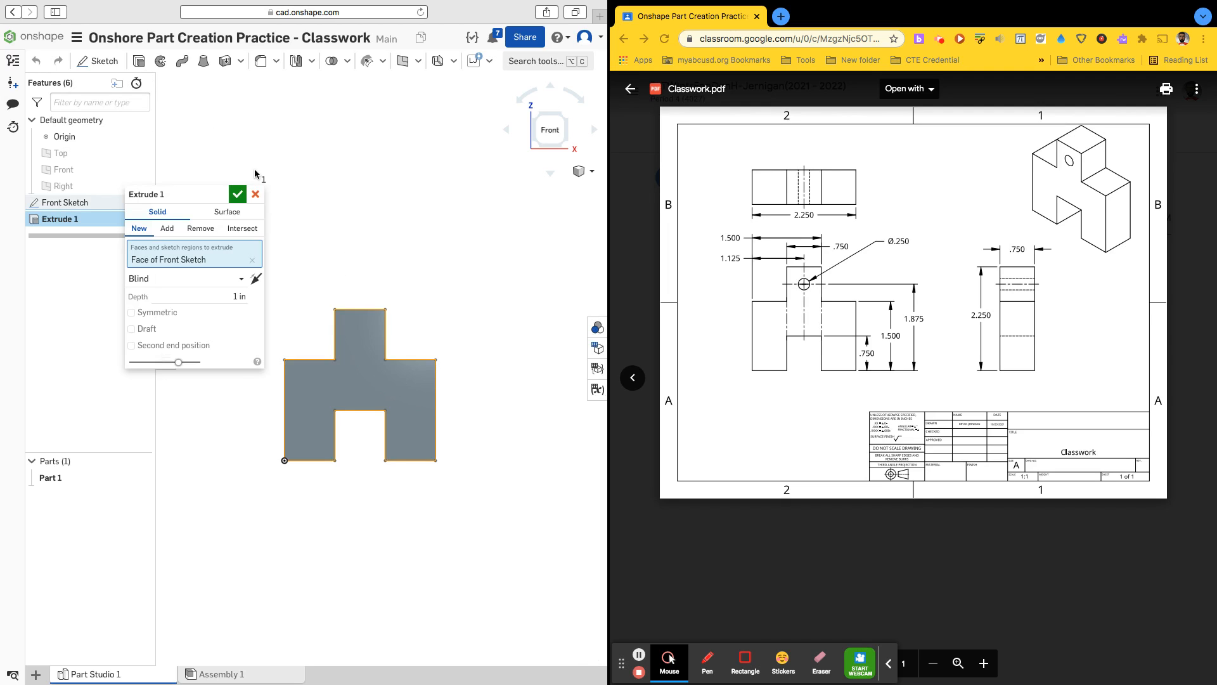
click(239, 297)
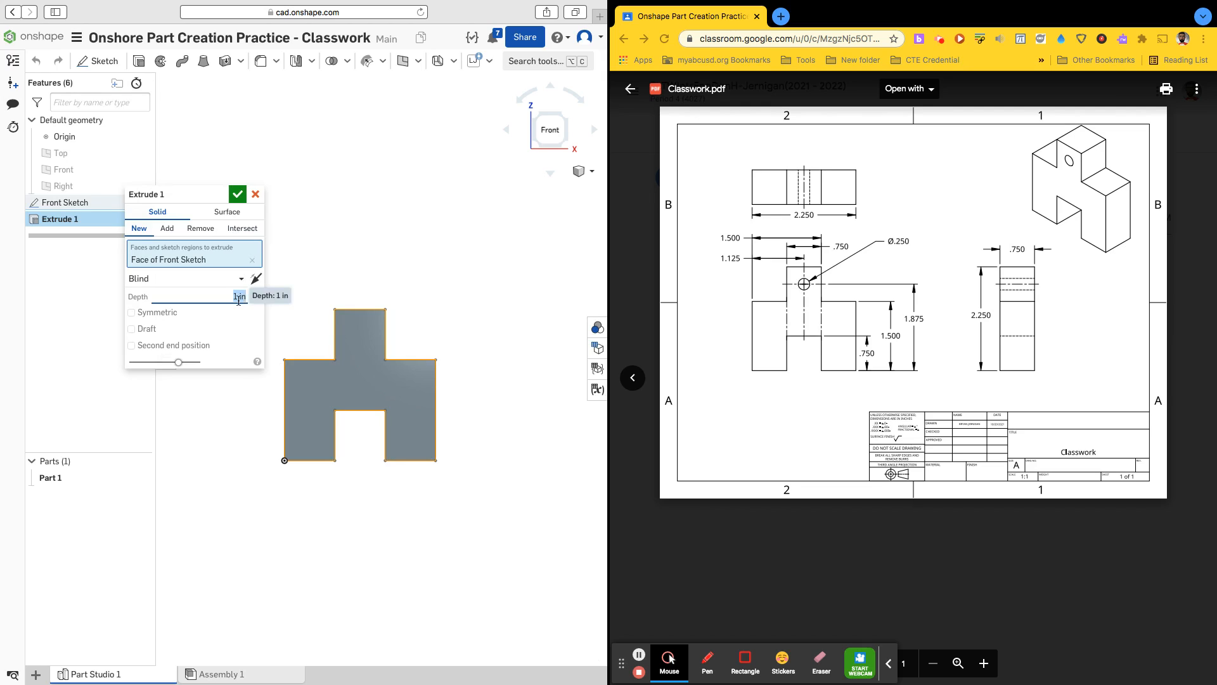
scroll(239, 301, up, 2)
key(BackSpace)
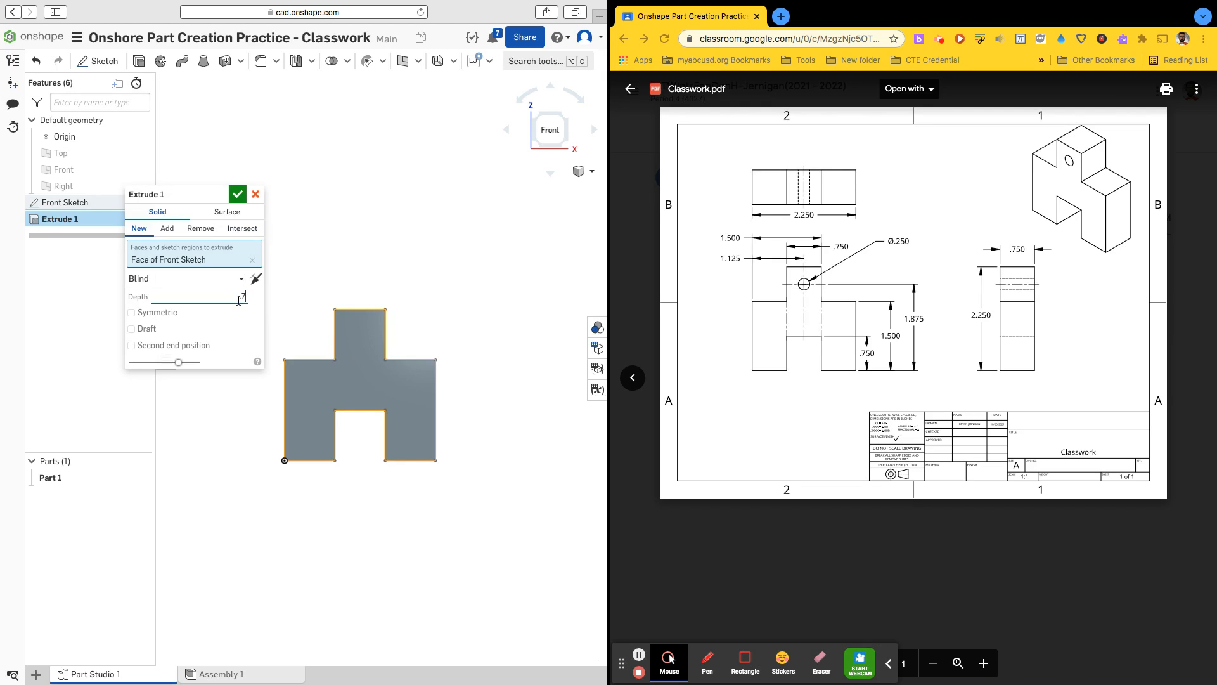
scroll(238, 300, up, 1)
key(BackSpace)
text(.75)
key(super+a)
key(BackSpace)
click(238, 195)
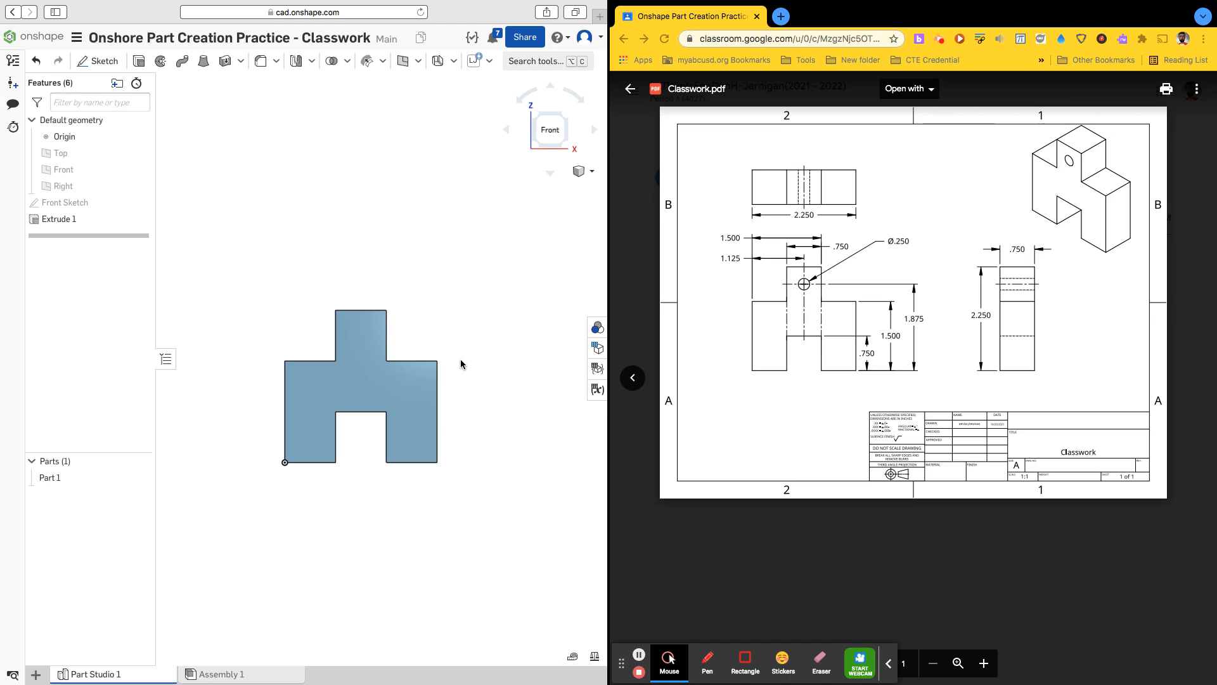
- View the part in isometric, return to the front view, and start a new sketch on its front face
click(581, 178)
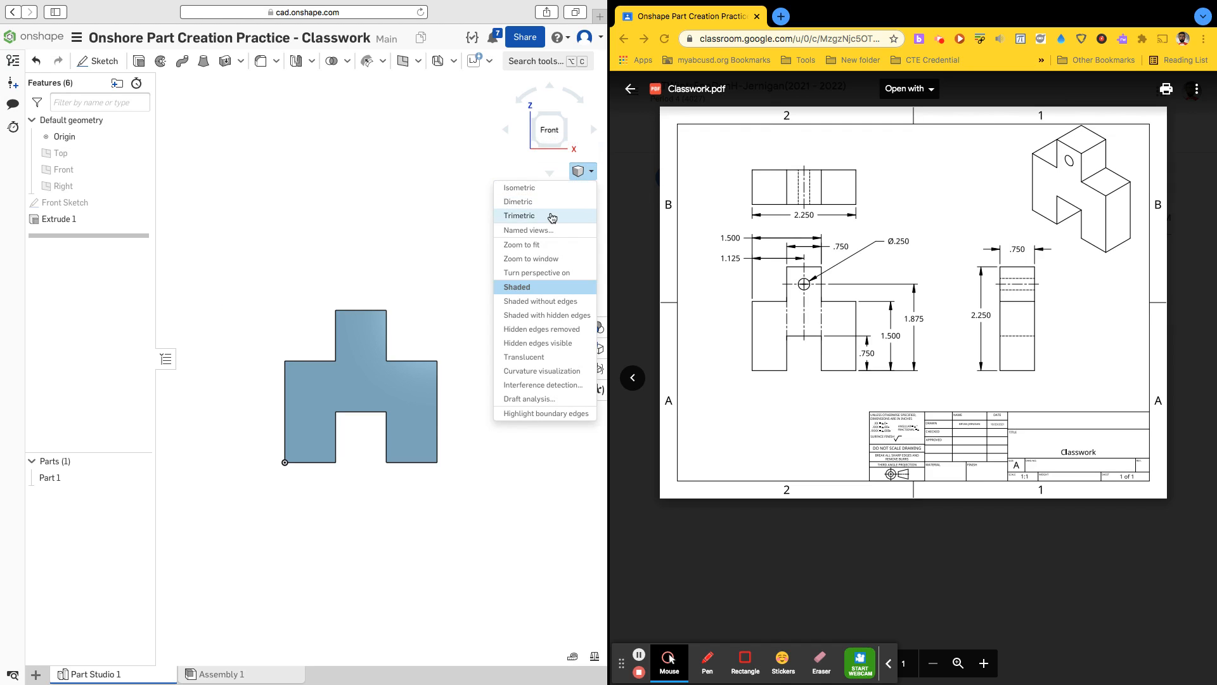
click(554, 190)
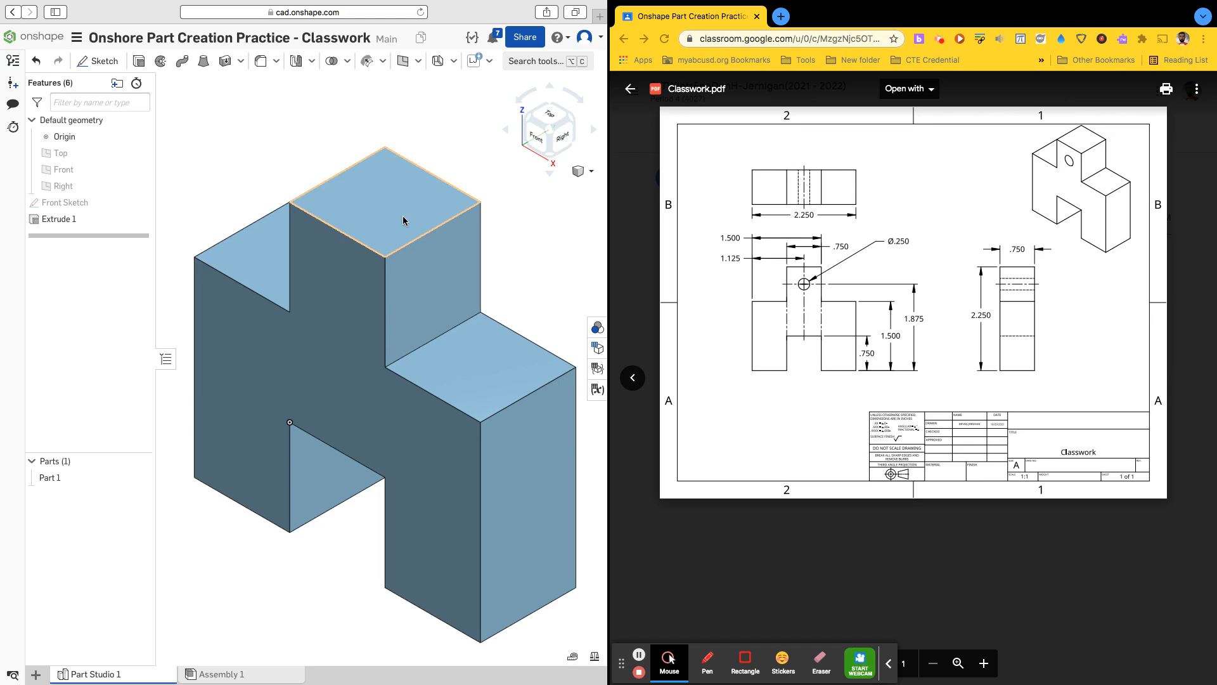
click(534, 138)
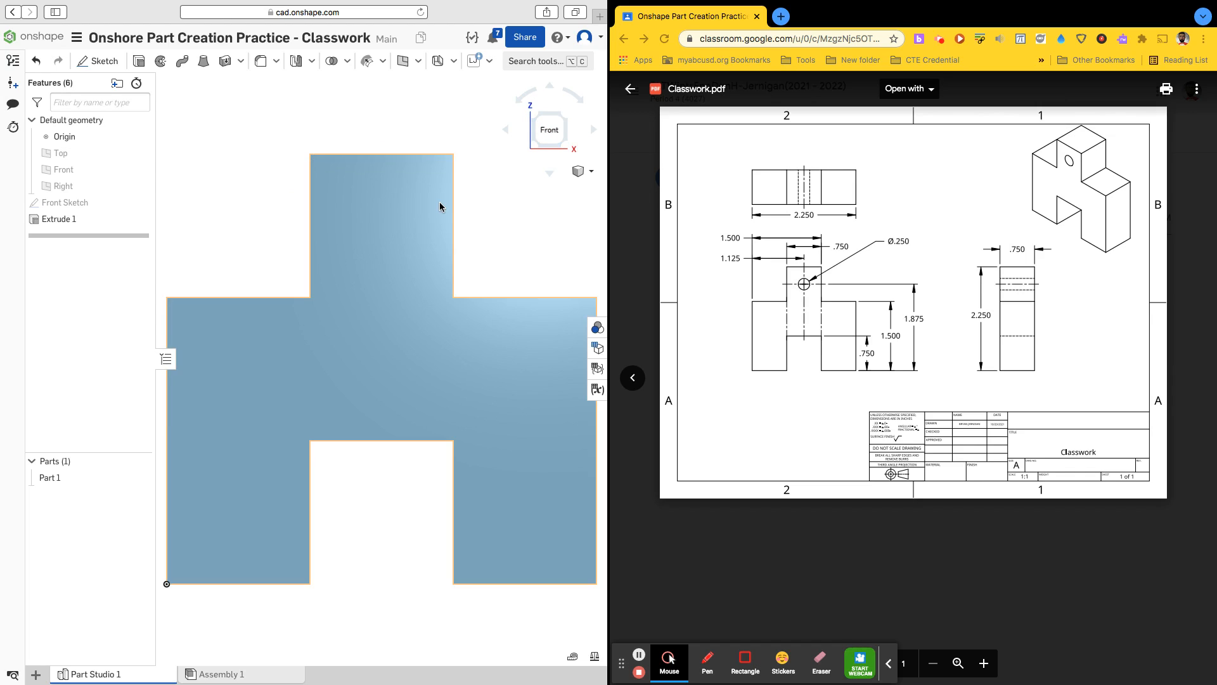
right_click(393, 230)
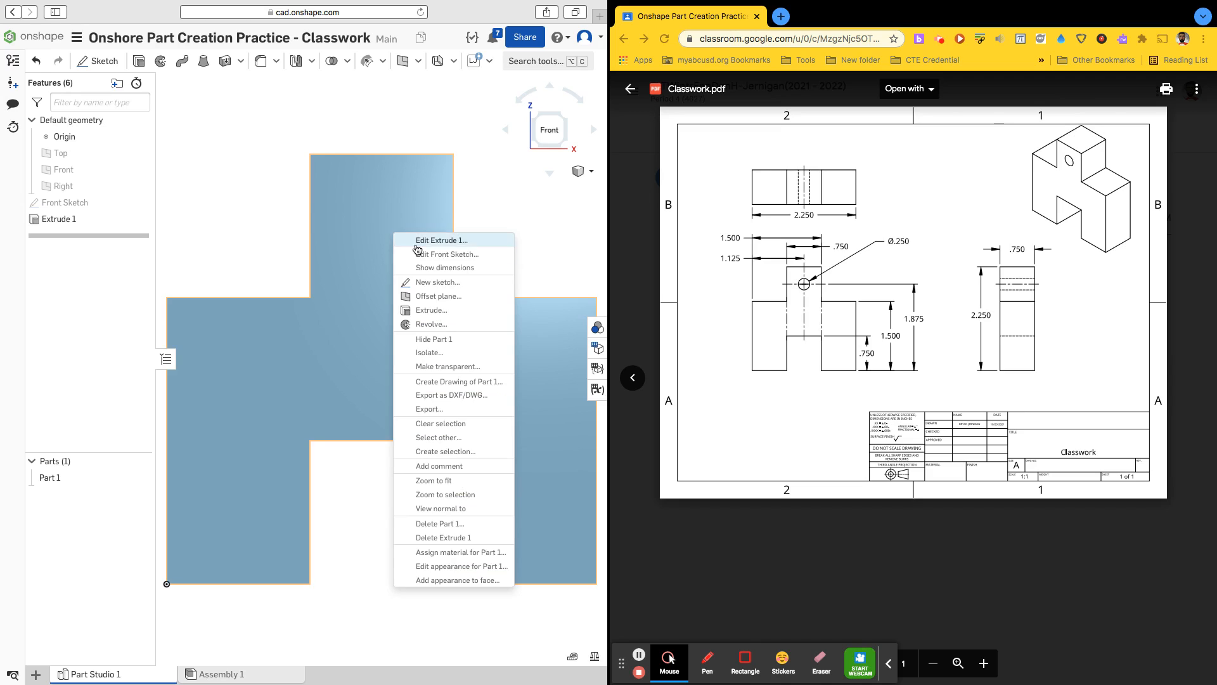
click(454, 285)
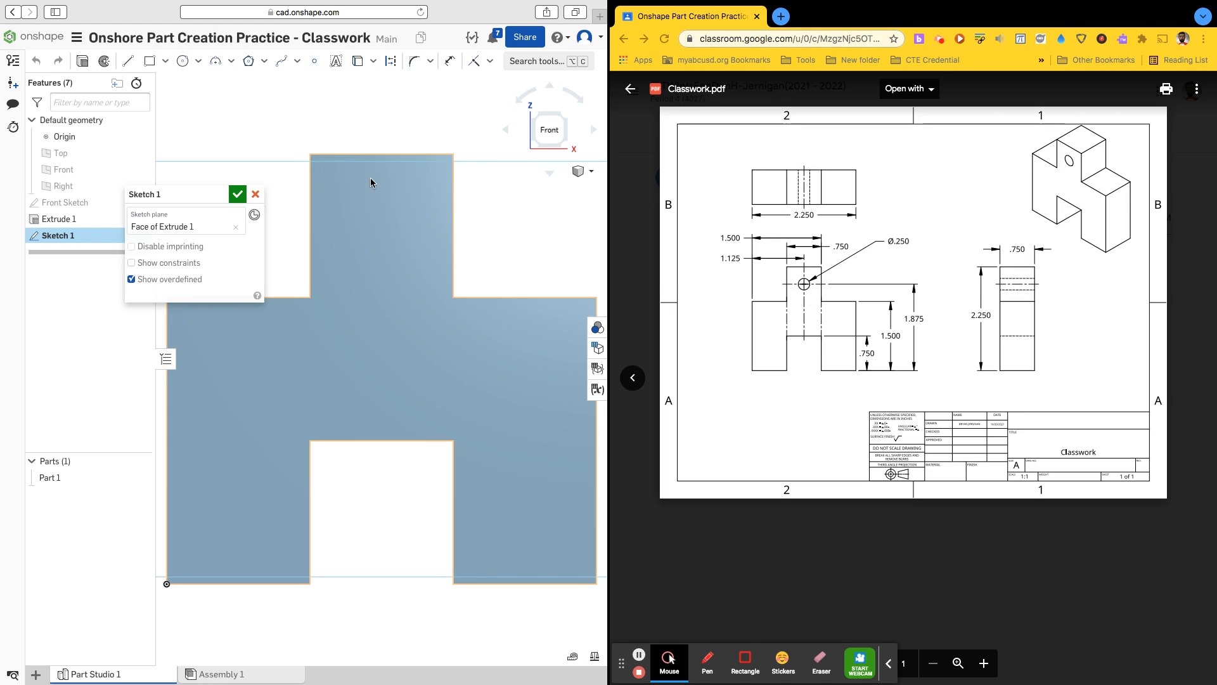
- Sketch a circle about 0.37 in in diameter on the tab, centred in line with the midpoints of its upper and left edges
click(184, 62)
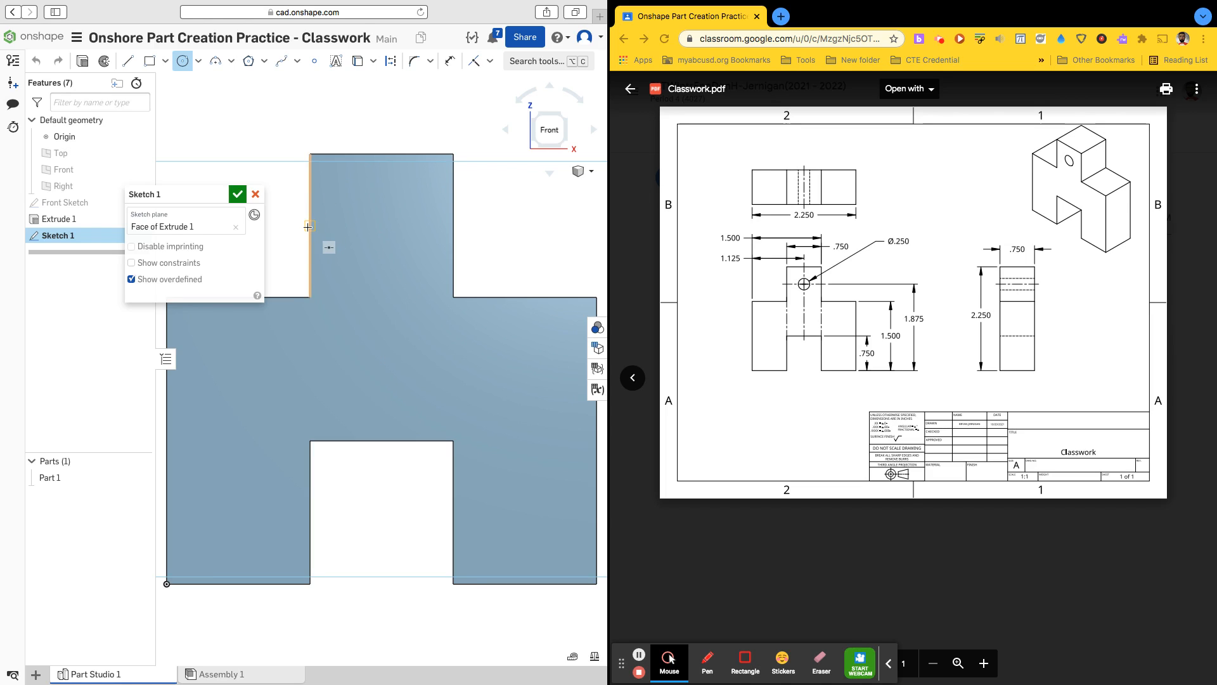
click(382, 226)
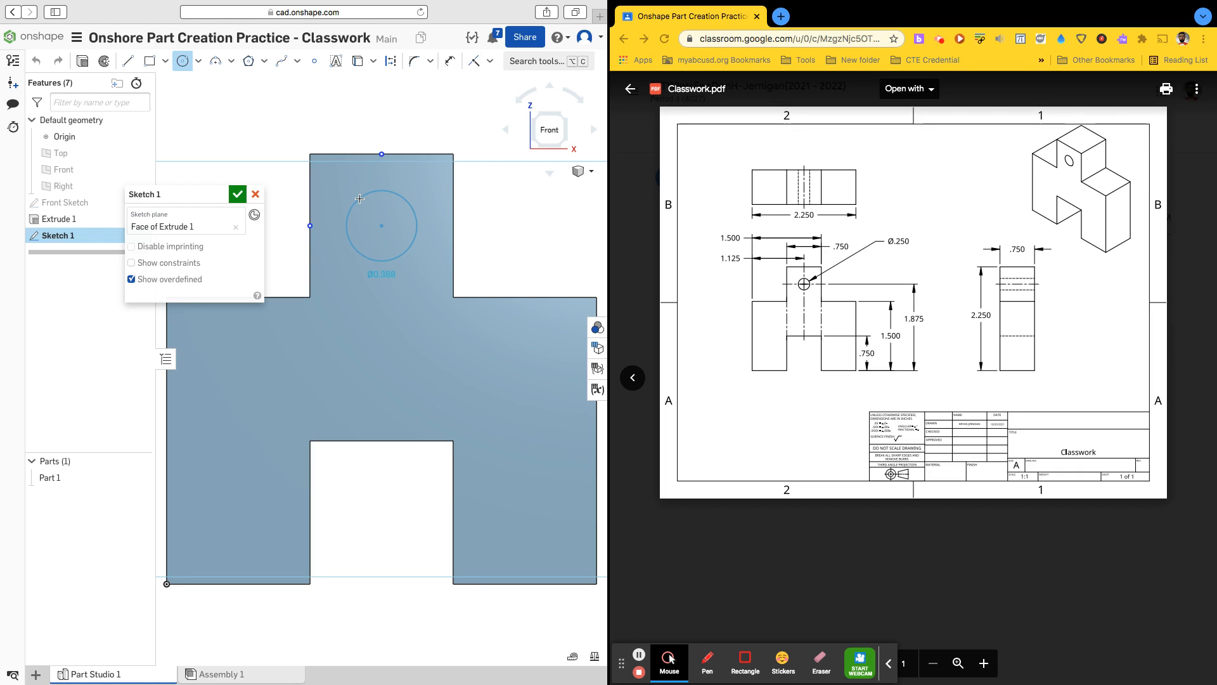
click(359, 199)
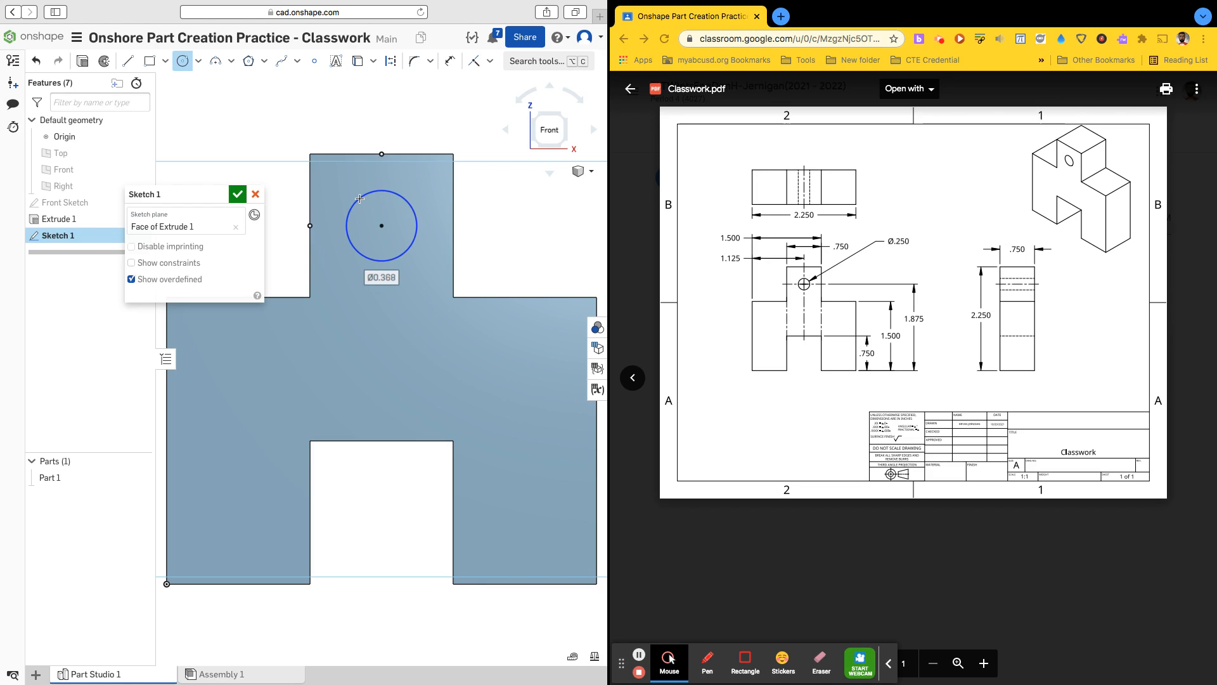
key(Return)
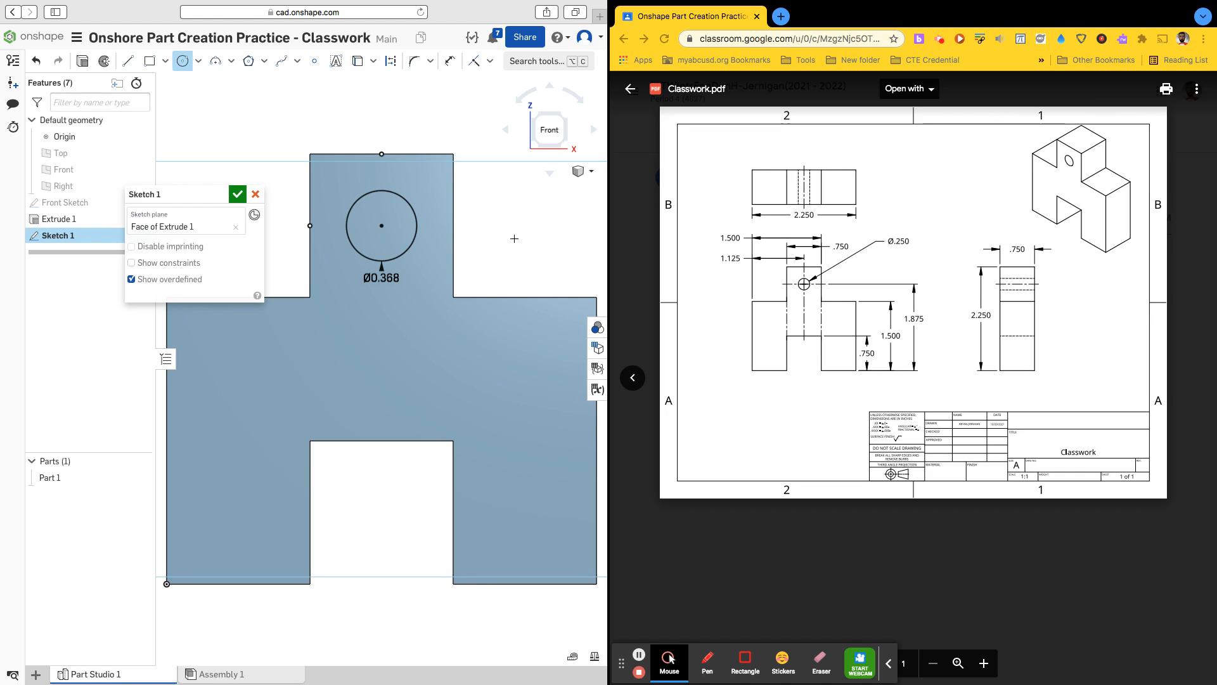
key(Escape)
- Set the circle's diameter to 0.25 in and move its dimension label outside the part, right of the tab
scroll(384, 278, up, 1)
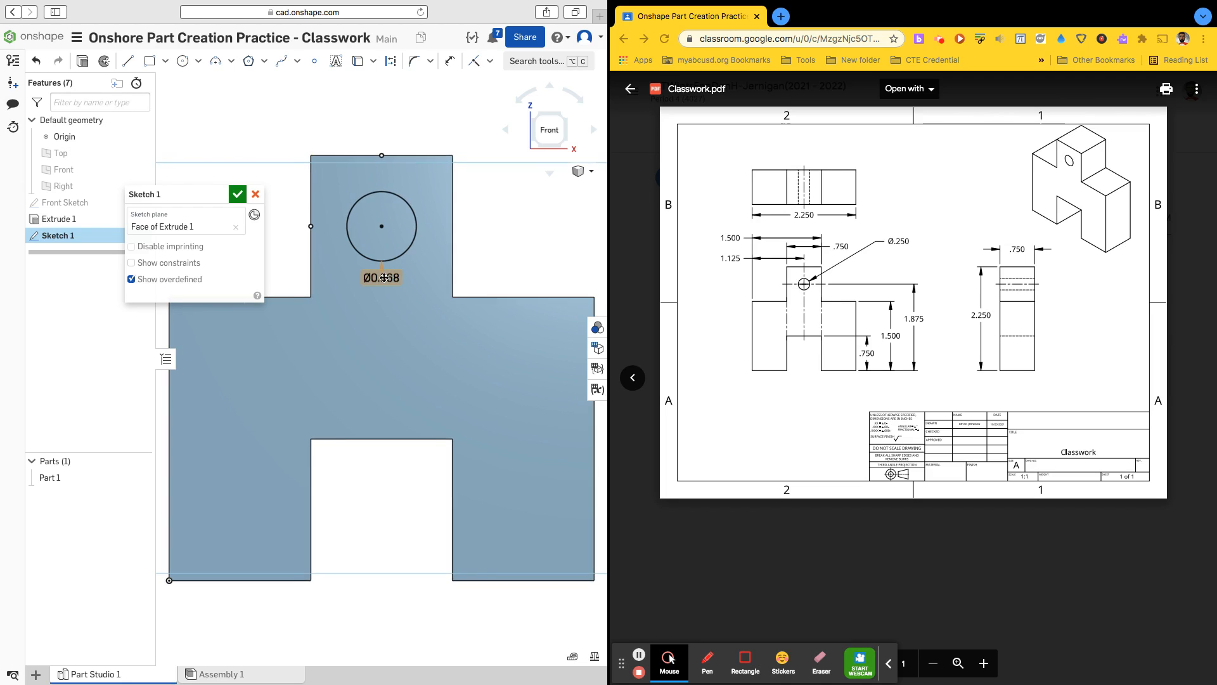
double_click(385, 278)
scroll(384, 278, up, 3)
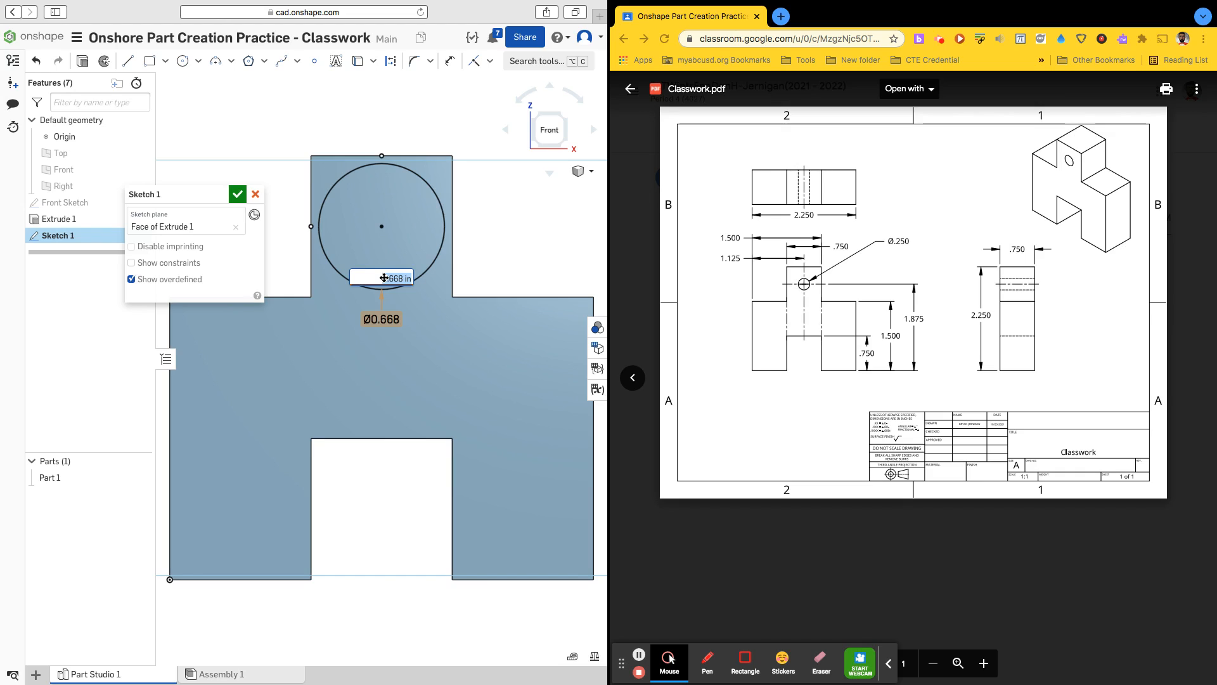
text(.25)
key(Return)
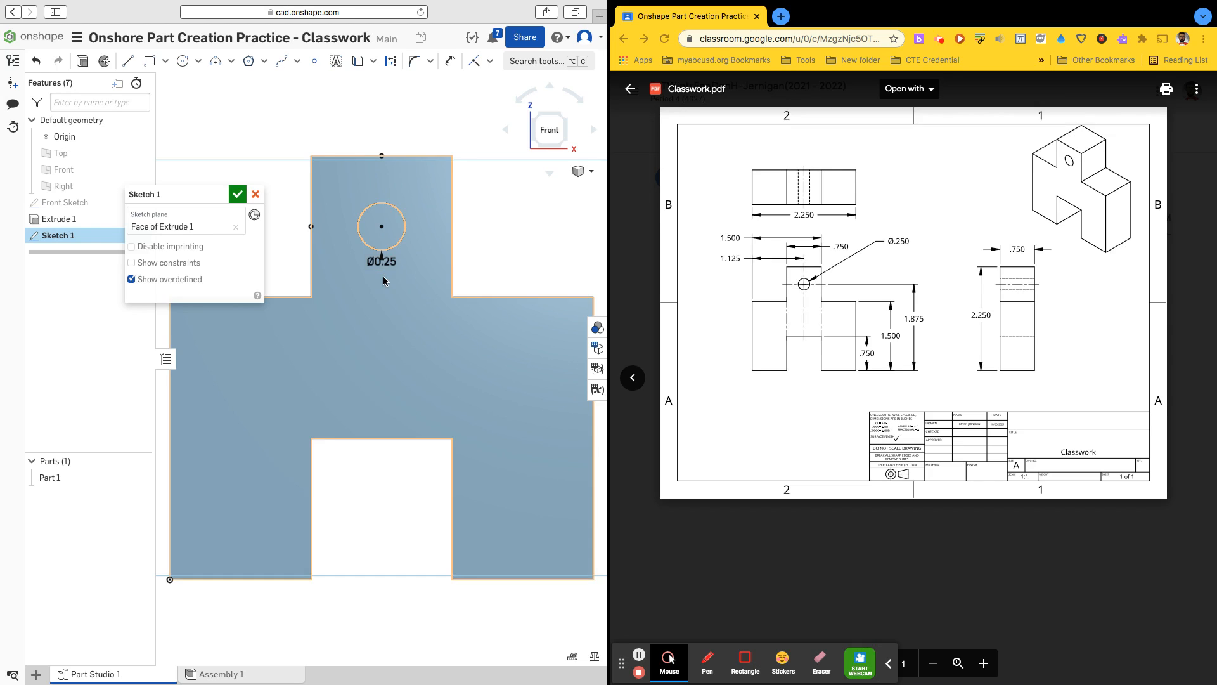
drag(379, 262, 499, 255)
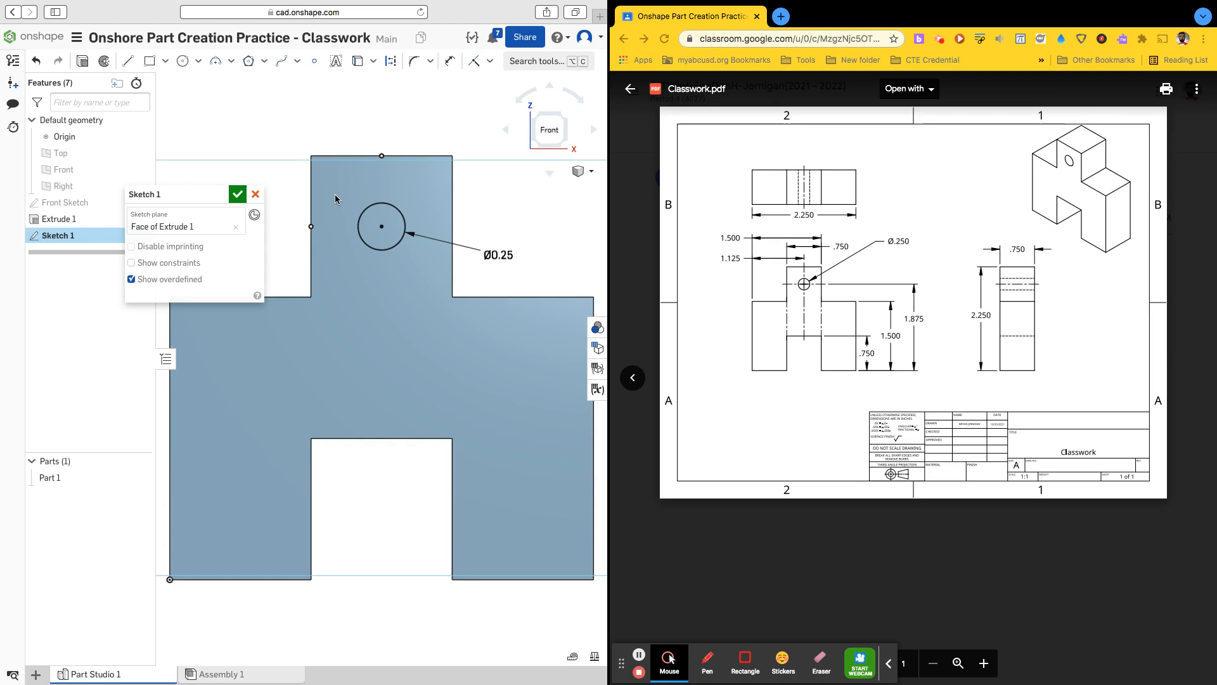
- Finish the hole sketch and extrude its circle as a Remove cut with a blind depth of 1 in through the tab
click(237, 195)
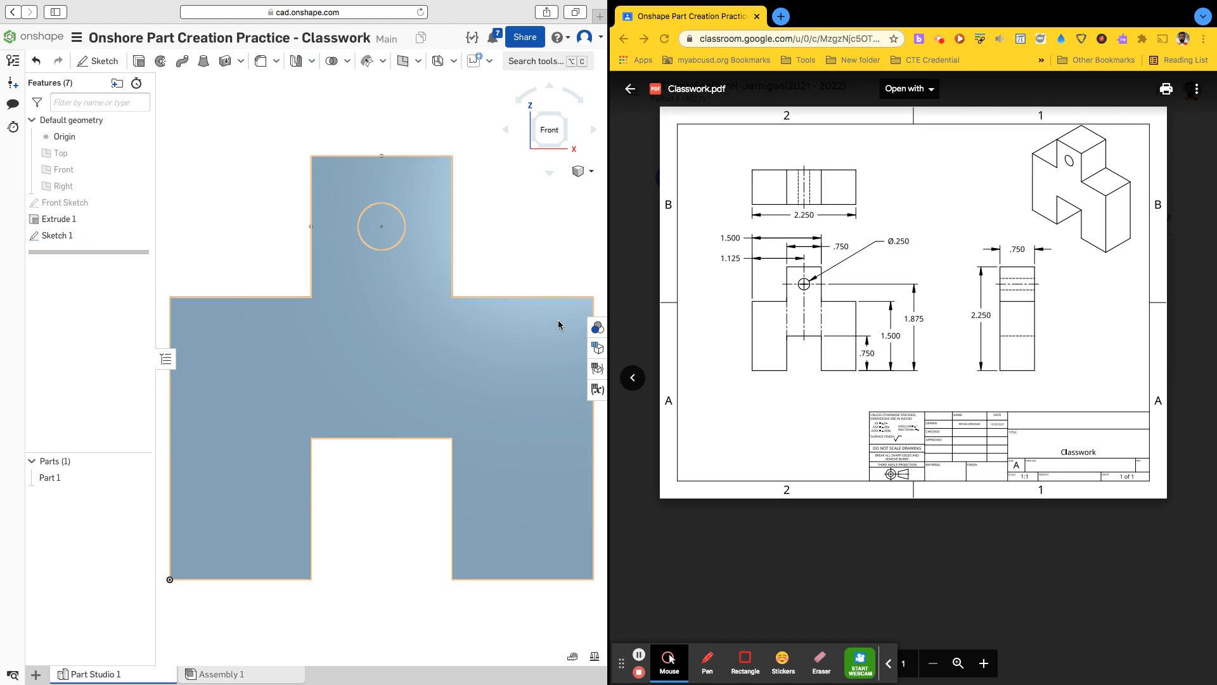
click(641, 658)
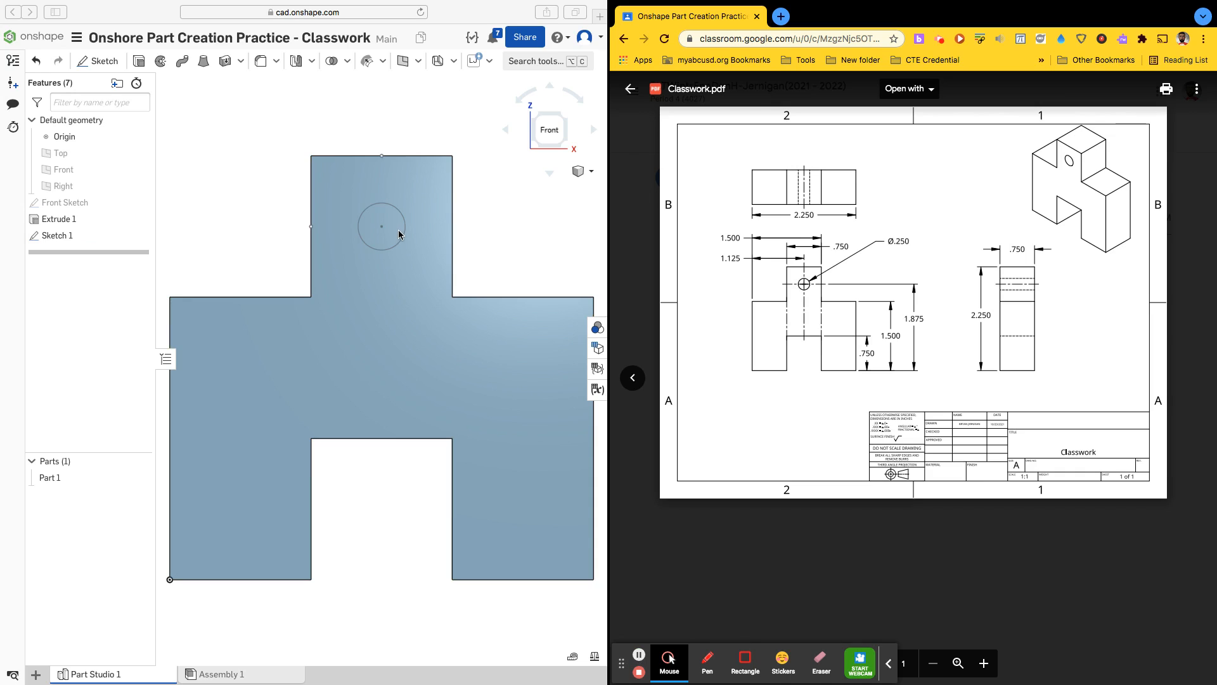
click(491, 229)
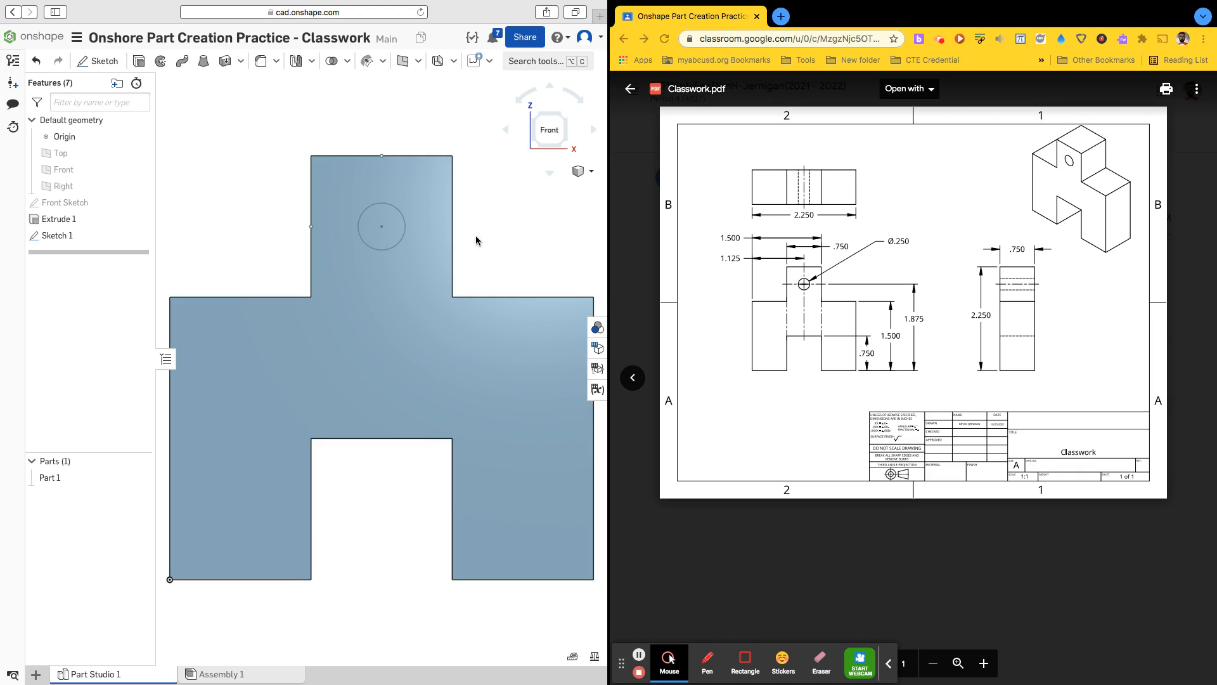
click(390, 231)
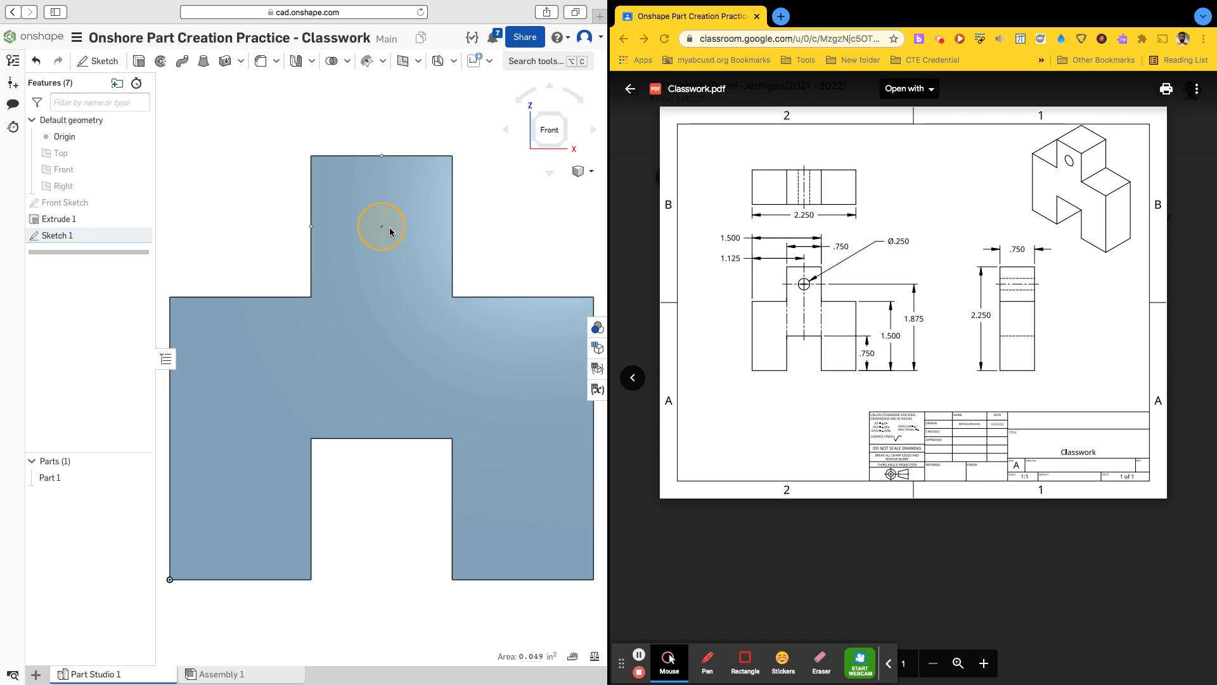
right_click(390, 231)
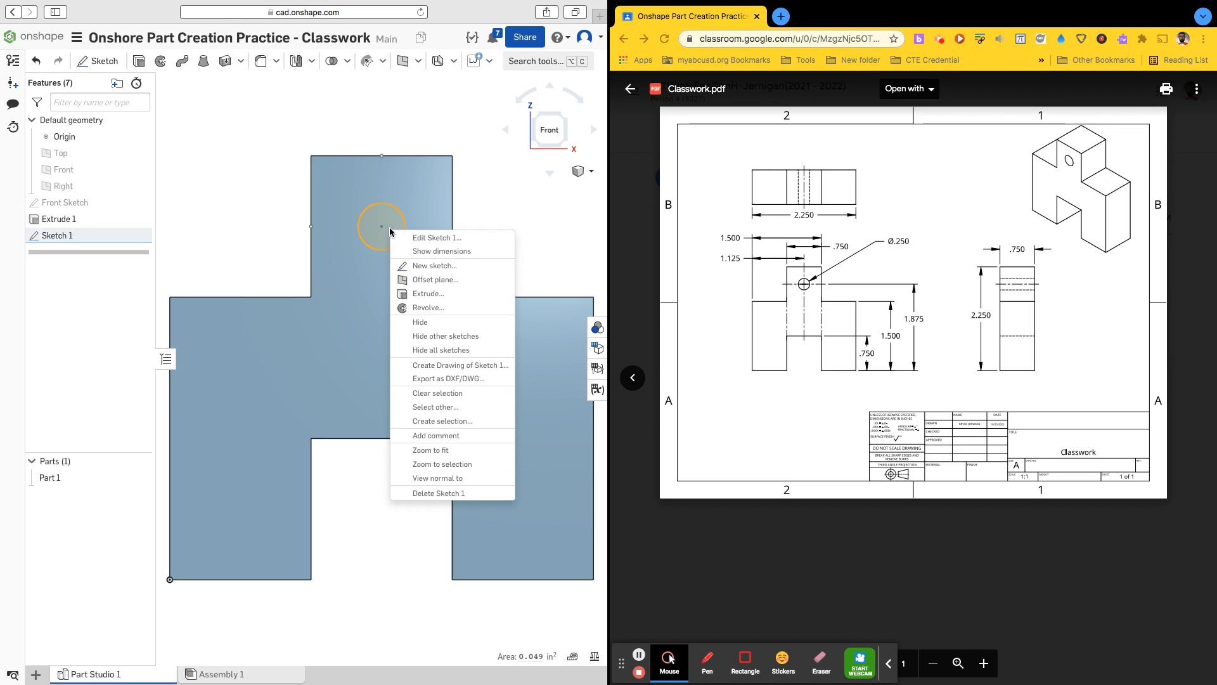
click(426, 293)
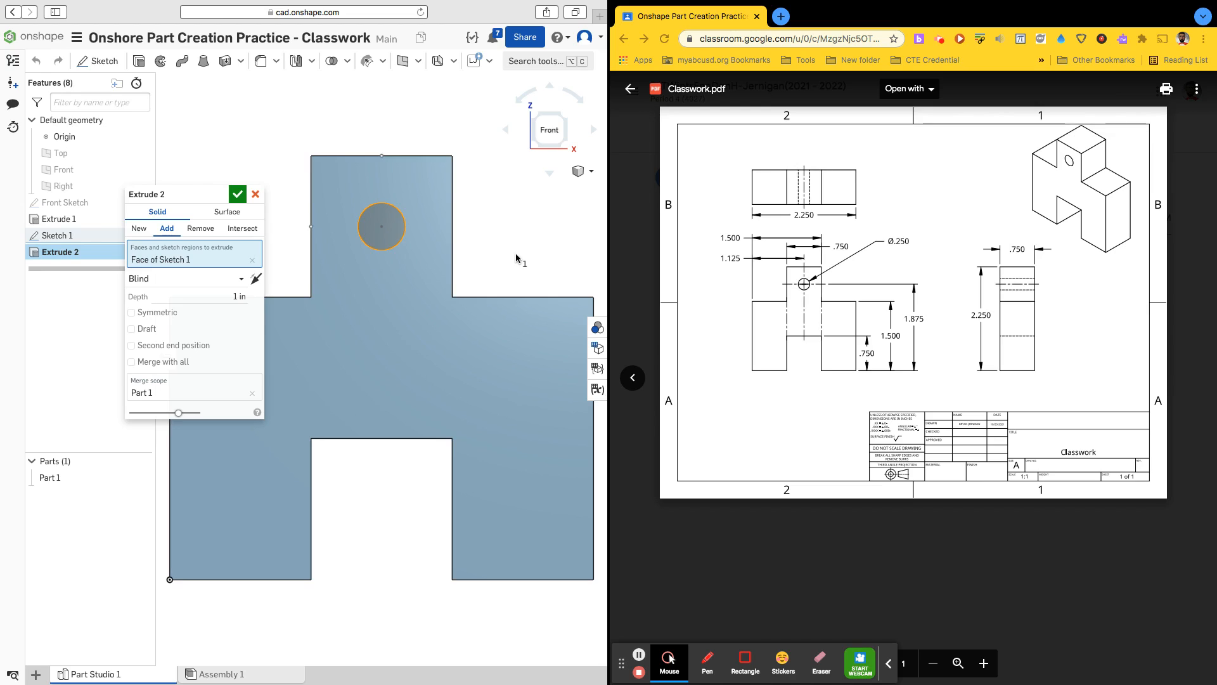
right_drag(515, 253, 497, 260)
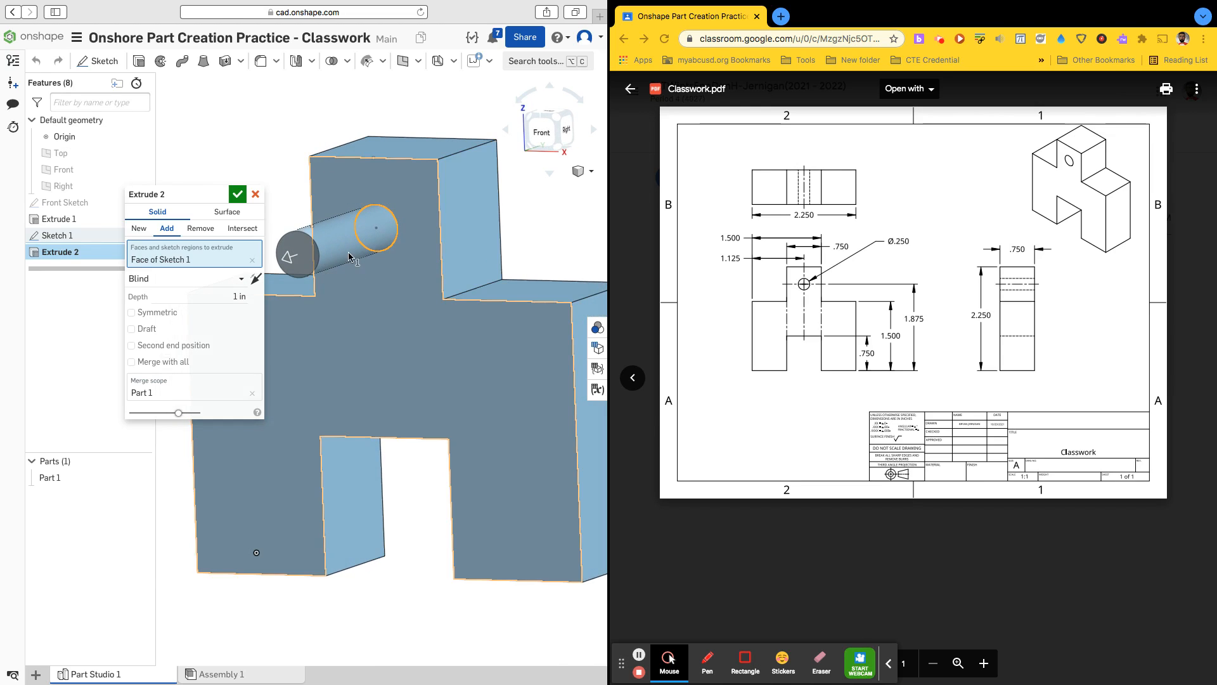
click(201, 235)
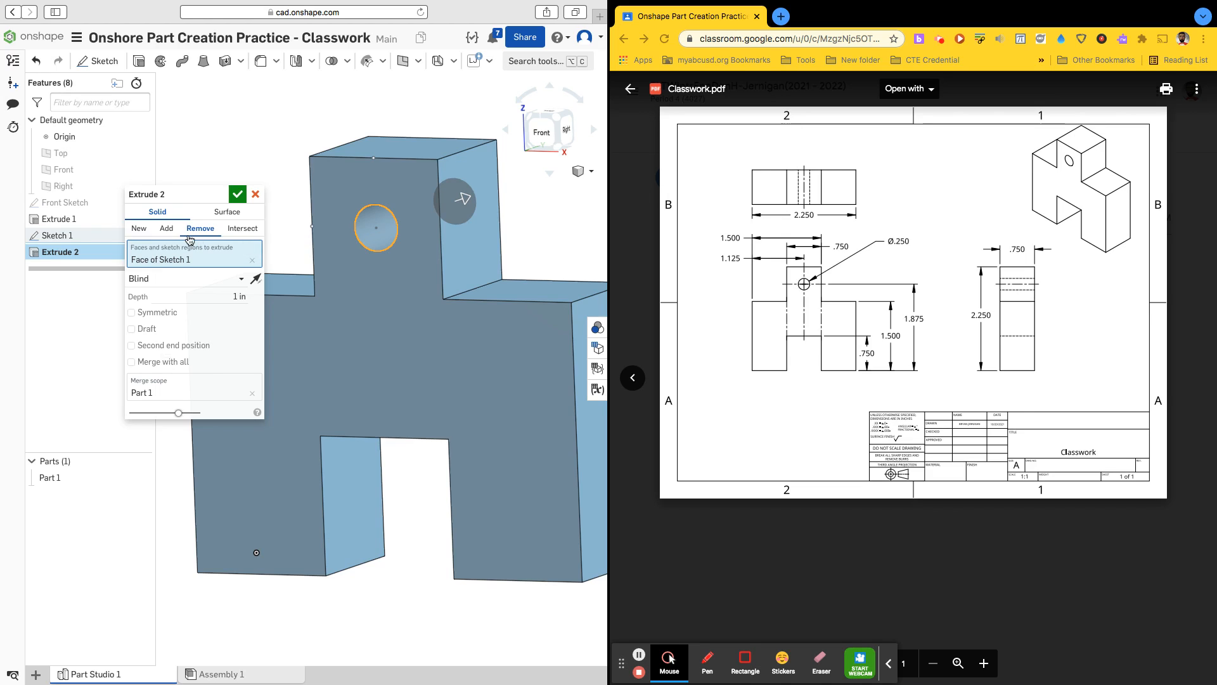
click(237, 196)
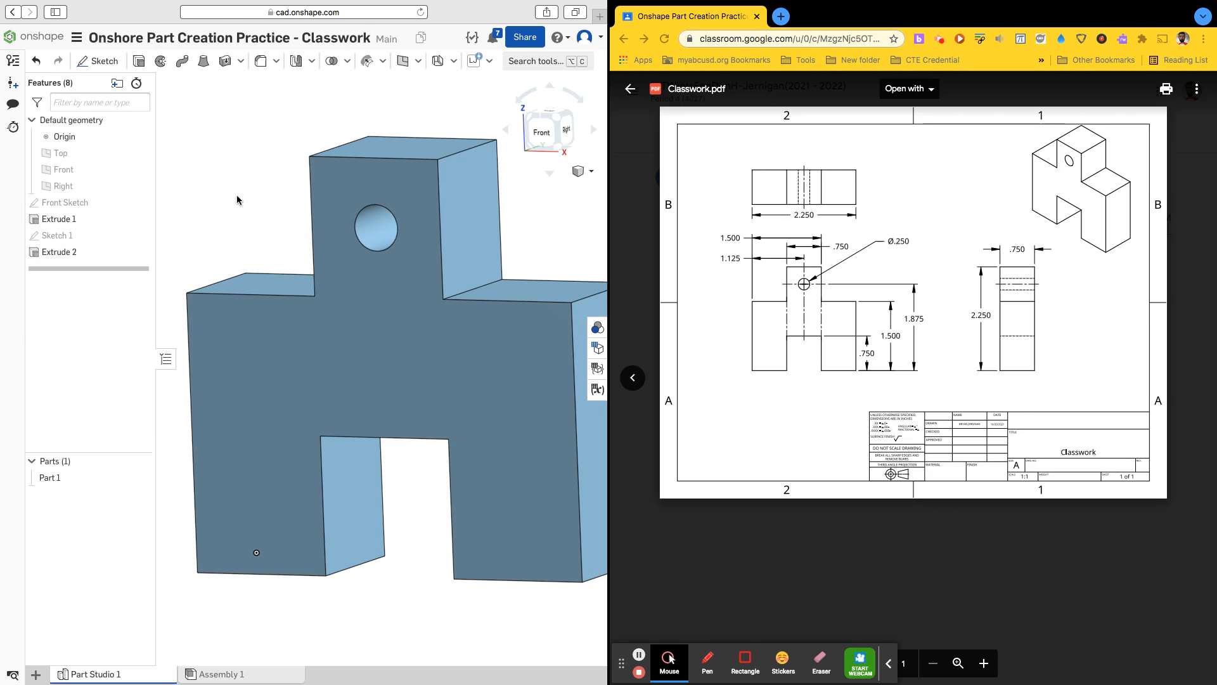
- Set the part to the isometric view and download an image of it with the Letter, Portrait print setup
right_drag(260, 220, 273, 222)
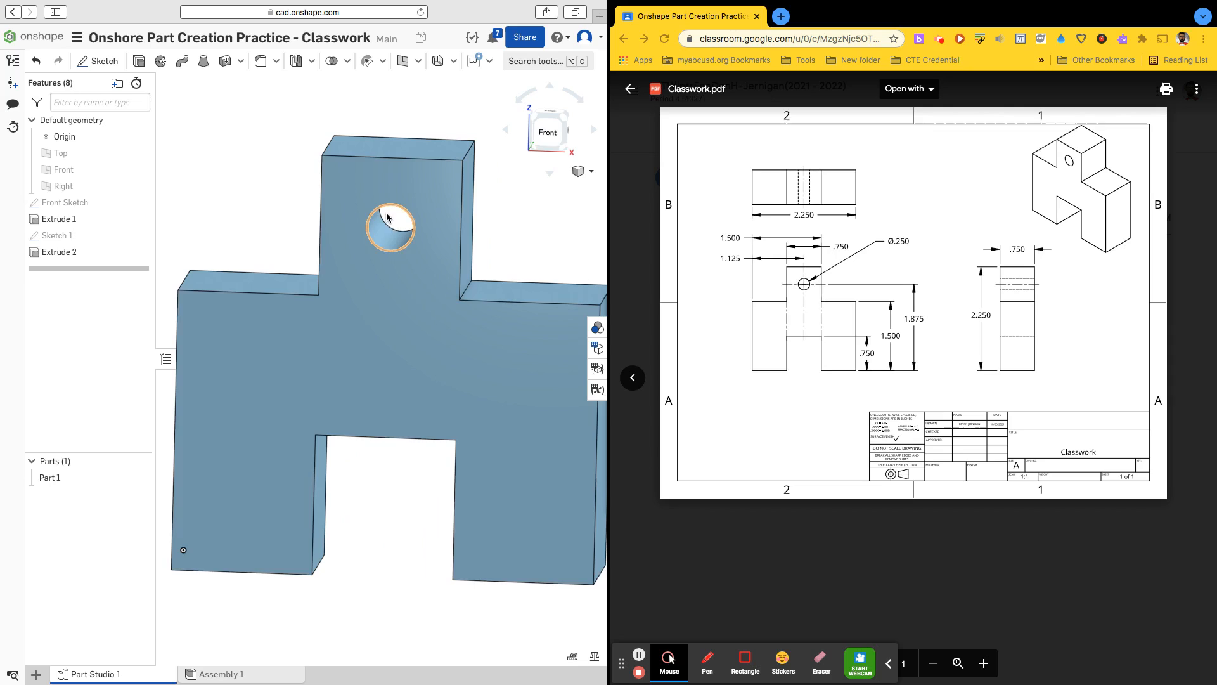
click(580, 178)
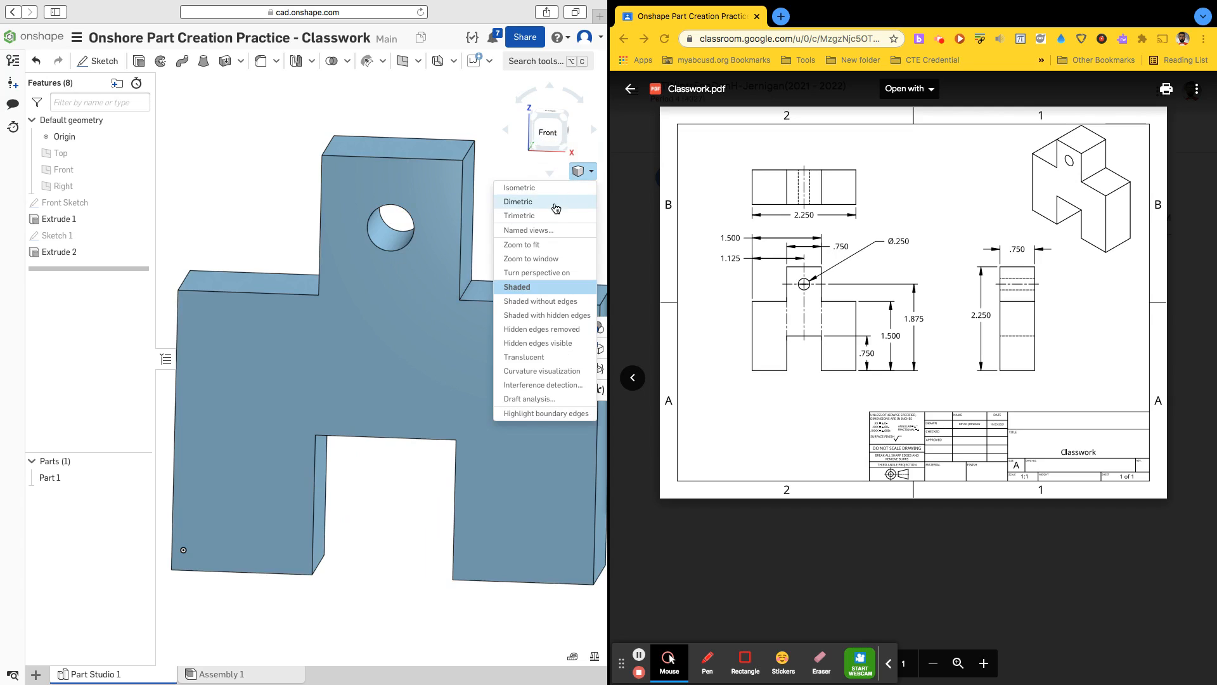
click(554, 192)
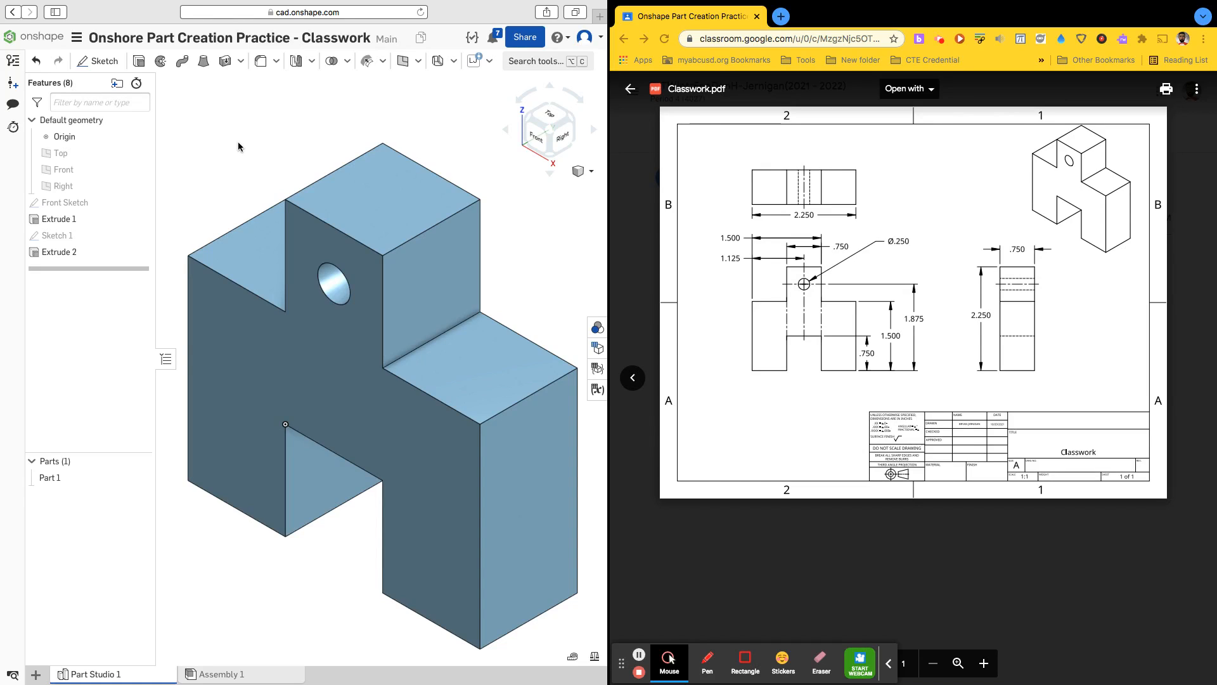
click(77, 38)
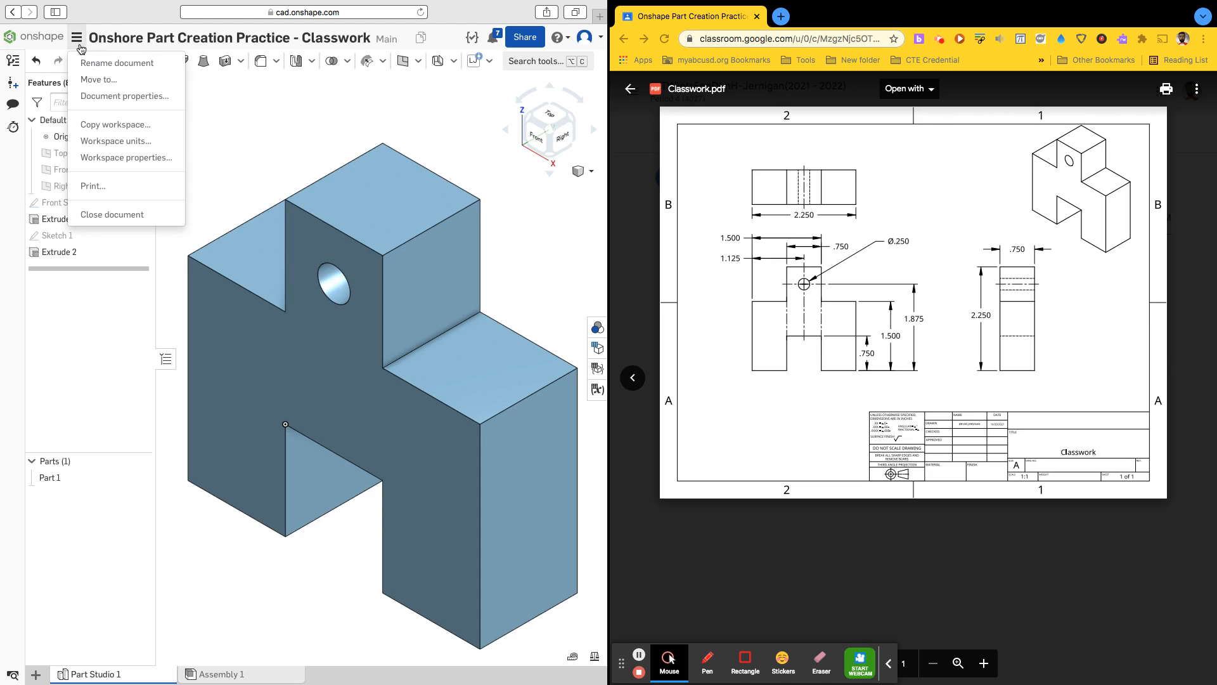
click(97, 186)
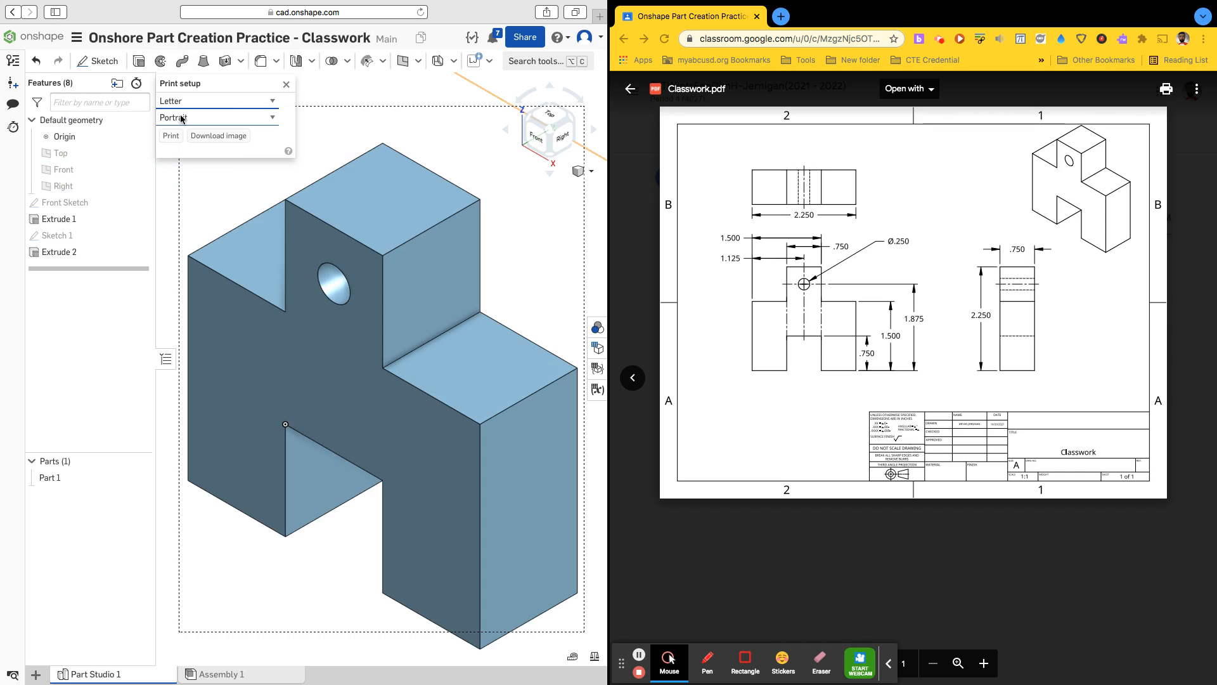
click(217, 136)
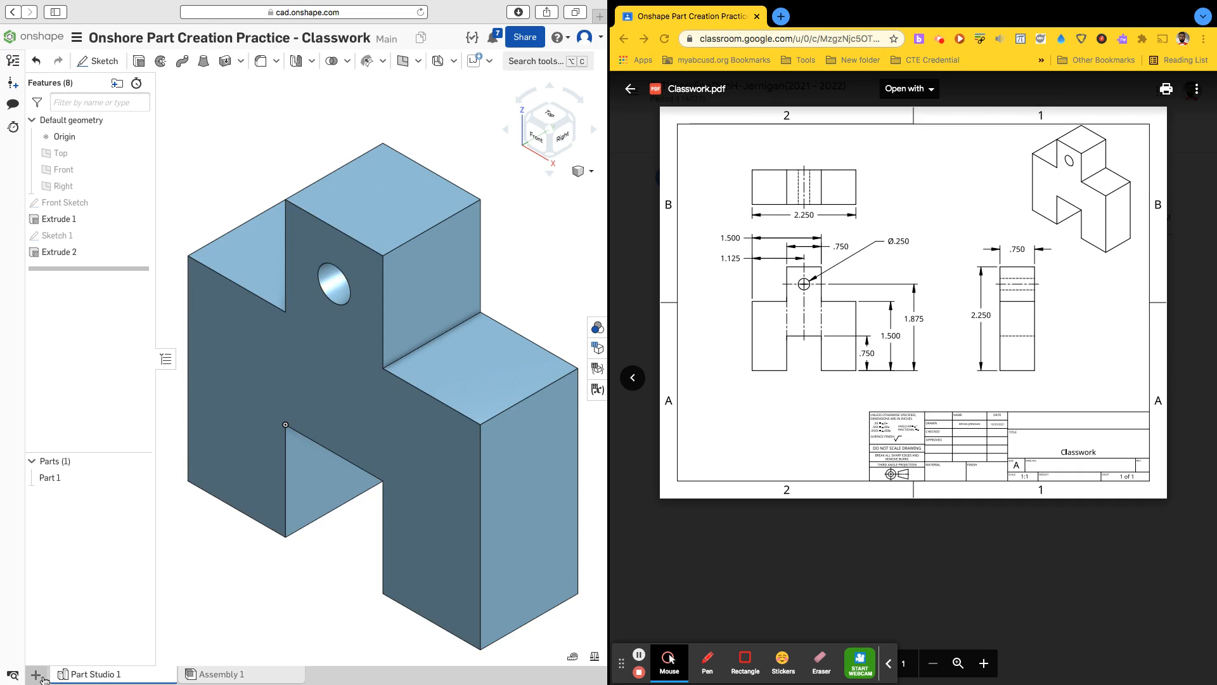
- Look for the exported part image among the downloads, and close the Classwork.pdf preview to return to the Google Classroom assignment
mouse_move(525, 683)
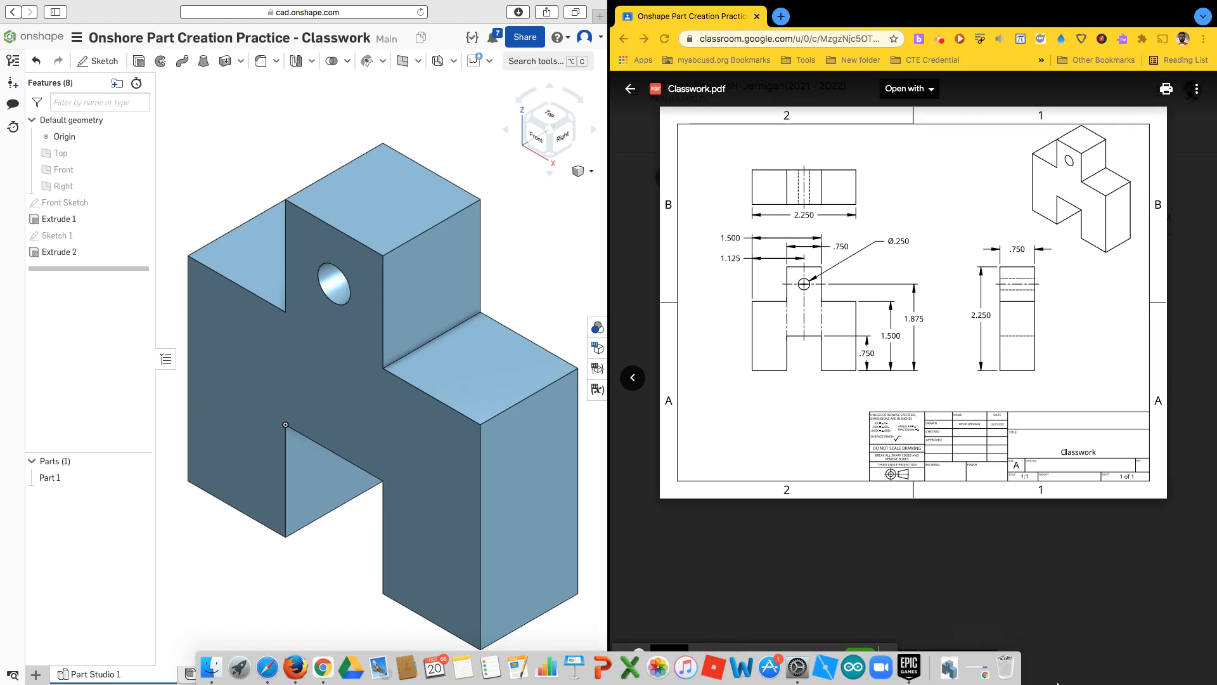
click(947, 667)
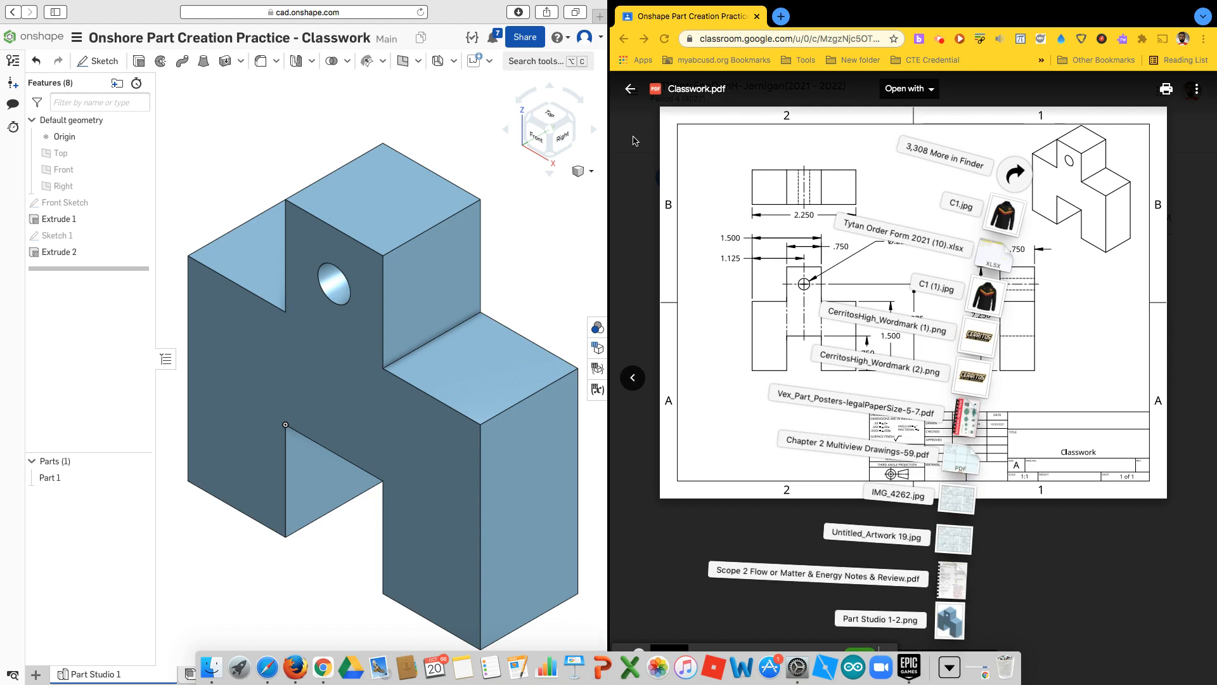
click(634, 141)
click(636, 143)
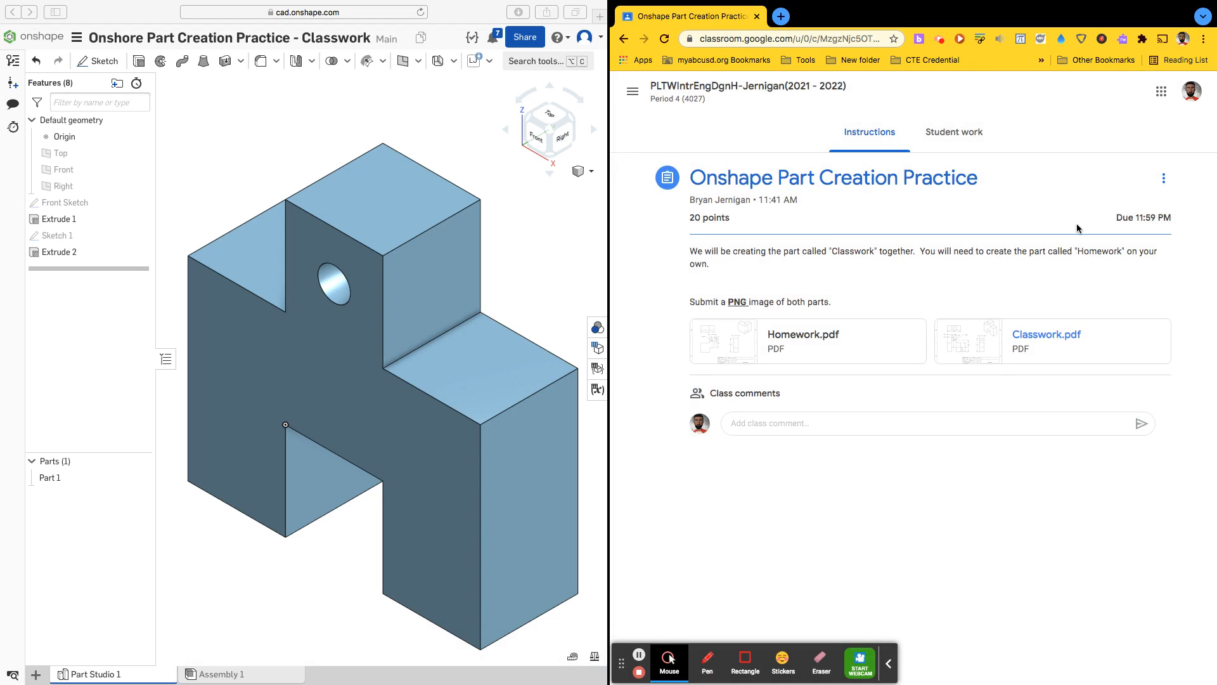